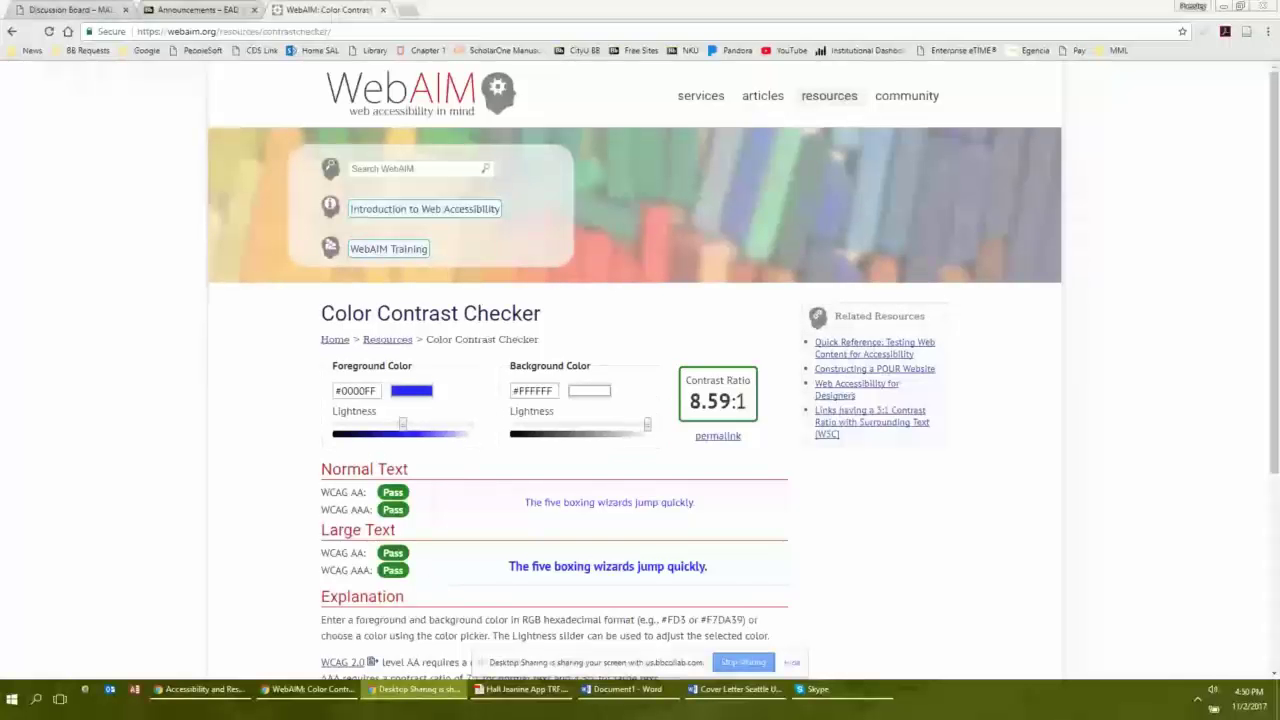
Set the foreground color in the Color Contrast Checker to basic red, #FF0000.
left_click(234, 31)
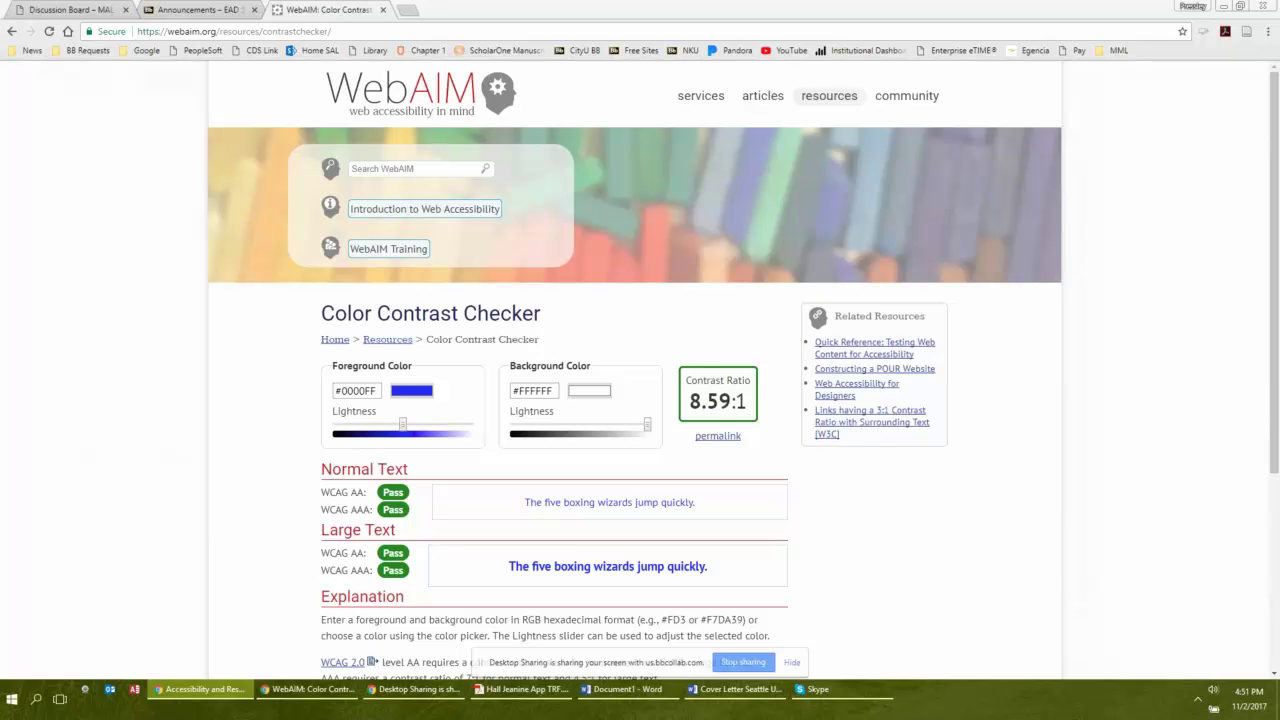
left_click(411, 390)
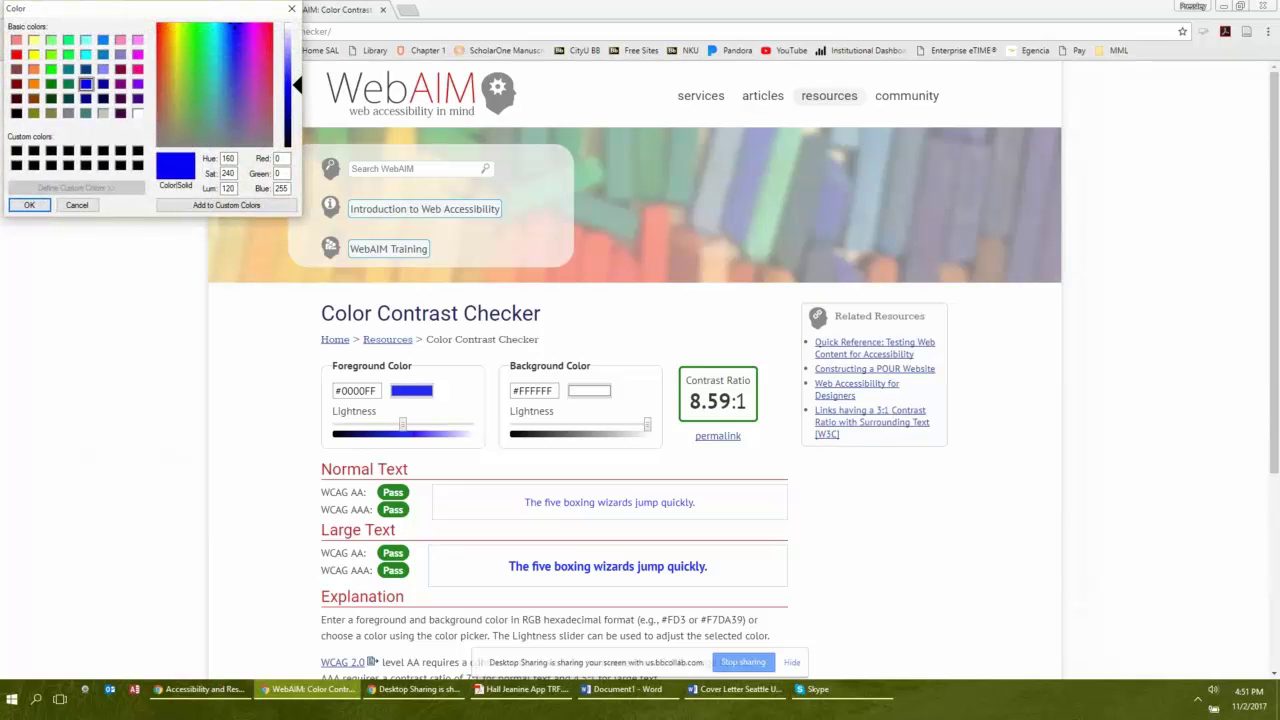
left_click(16, 54)
key("Return")
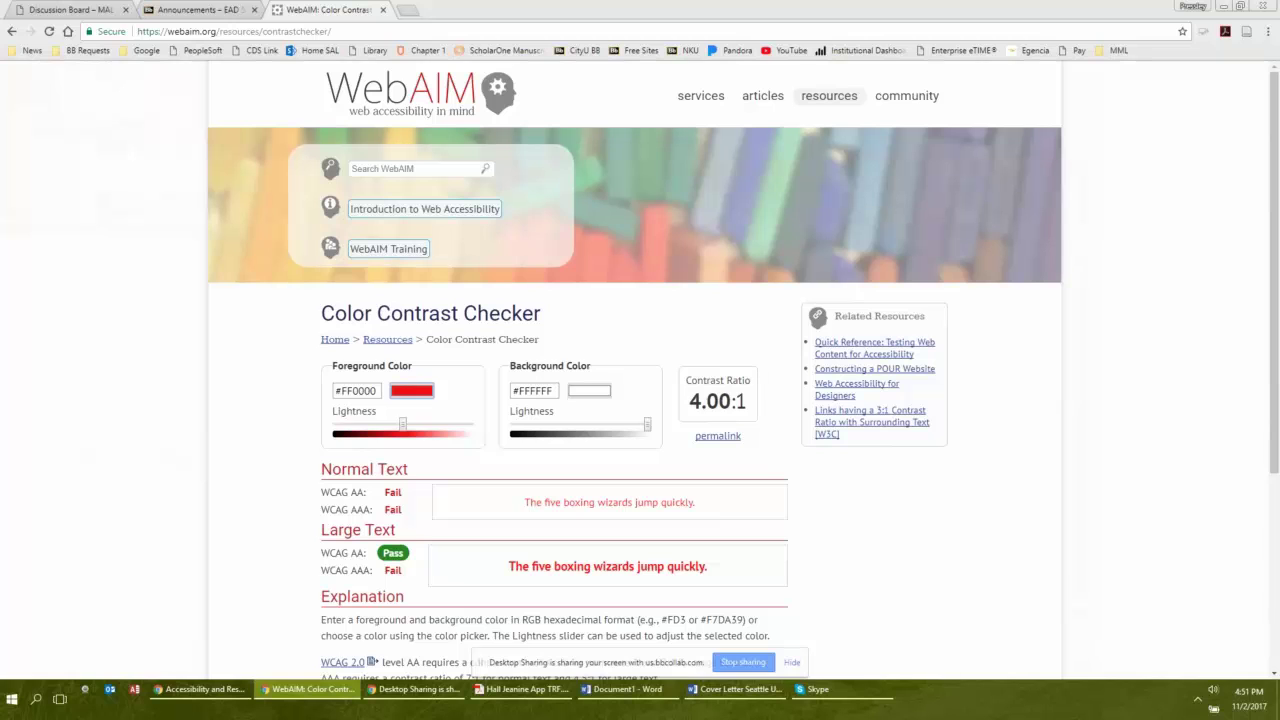
Reduce the red foreground's lightness until it reaches #660000, and raise it slightly again.
key("Left")
key("Left")
key("Left")
key("Left")
key("Left")
key("Left")
key("Left")
key("Left")
key("Left")
key("Left")
key("Left")
key("Left")
key("Left")
key("Left")
key("Left")
key("Left")
key("Left")
key("Left")
key("Left")
key("Left")
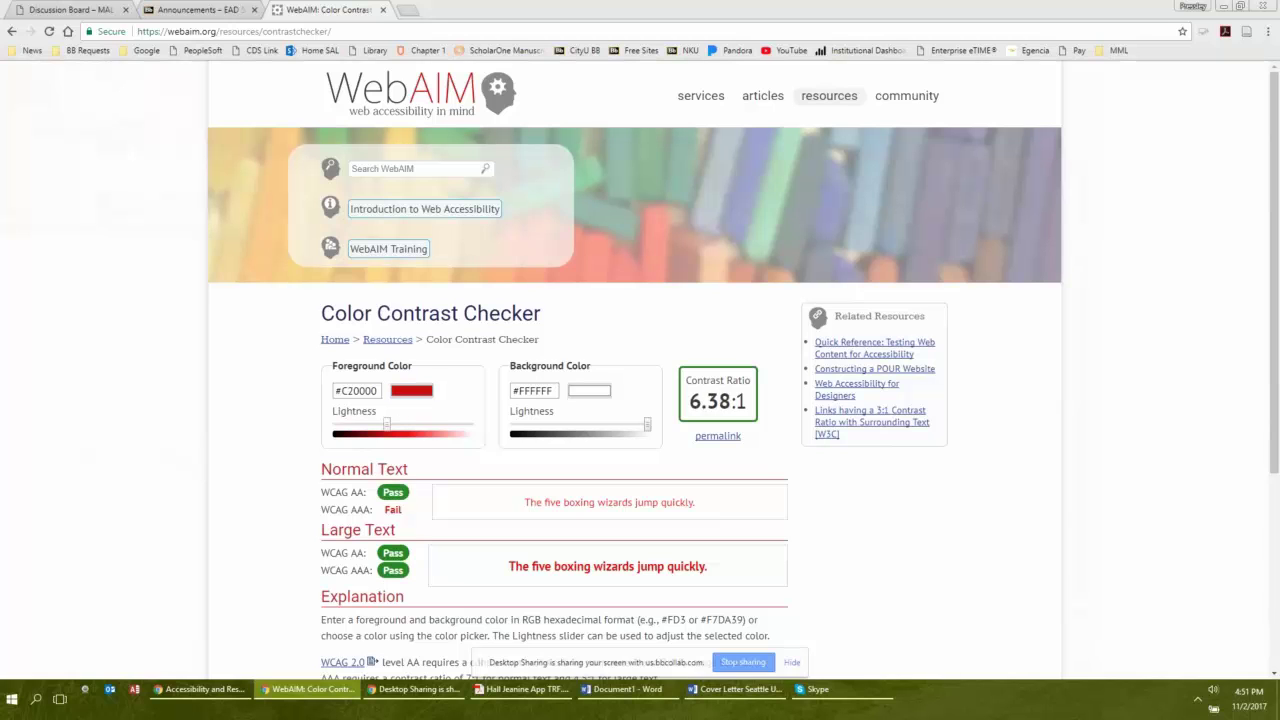
key("Left")
key("Left")
key("Left")
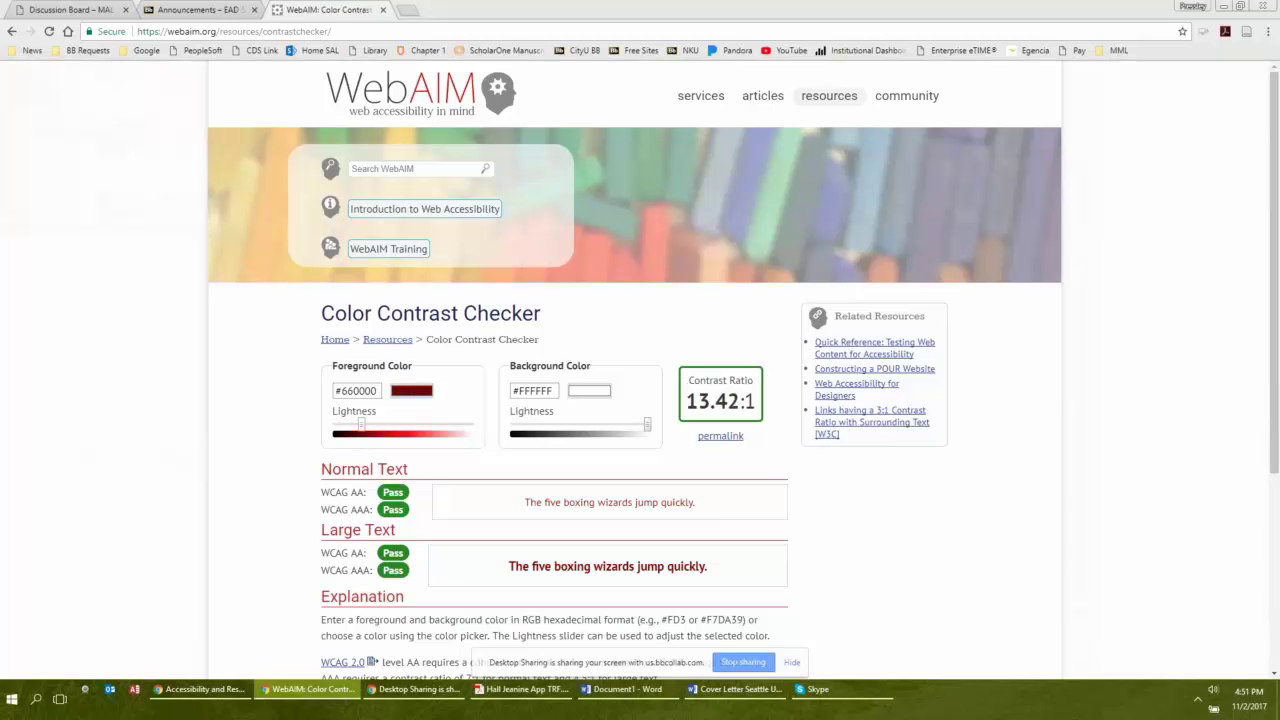
key("Right")
key("Right")
key("Right")
Find the Week 8 Digital Media 2 announcement in the EAD 523 course and open it for editing.
left_click(195, 9)
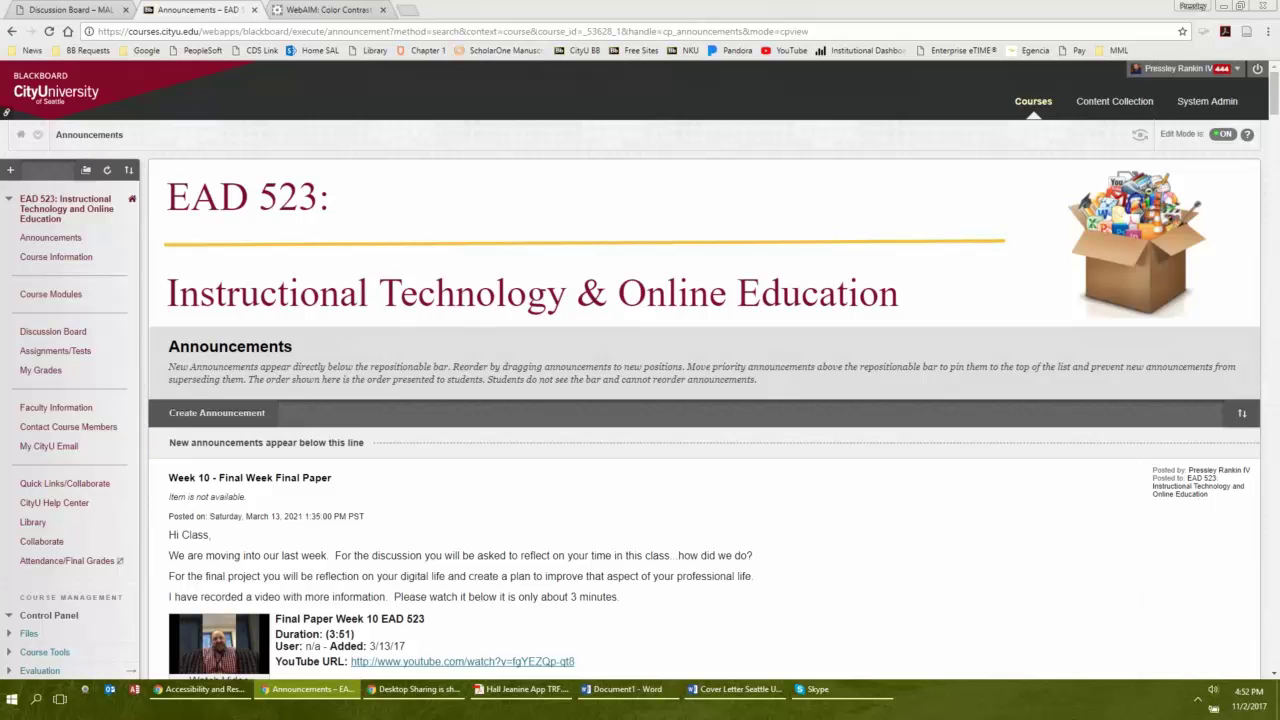
scroll(640, 400, "down", 5)
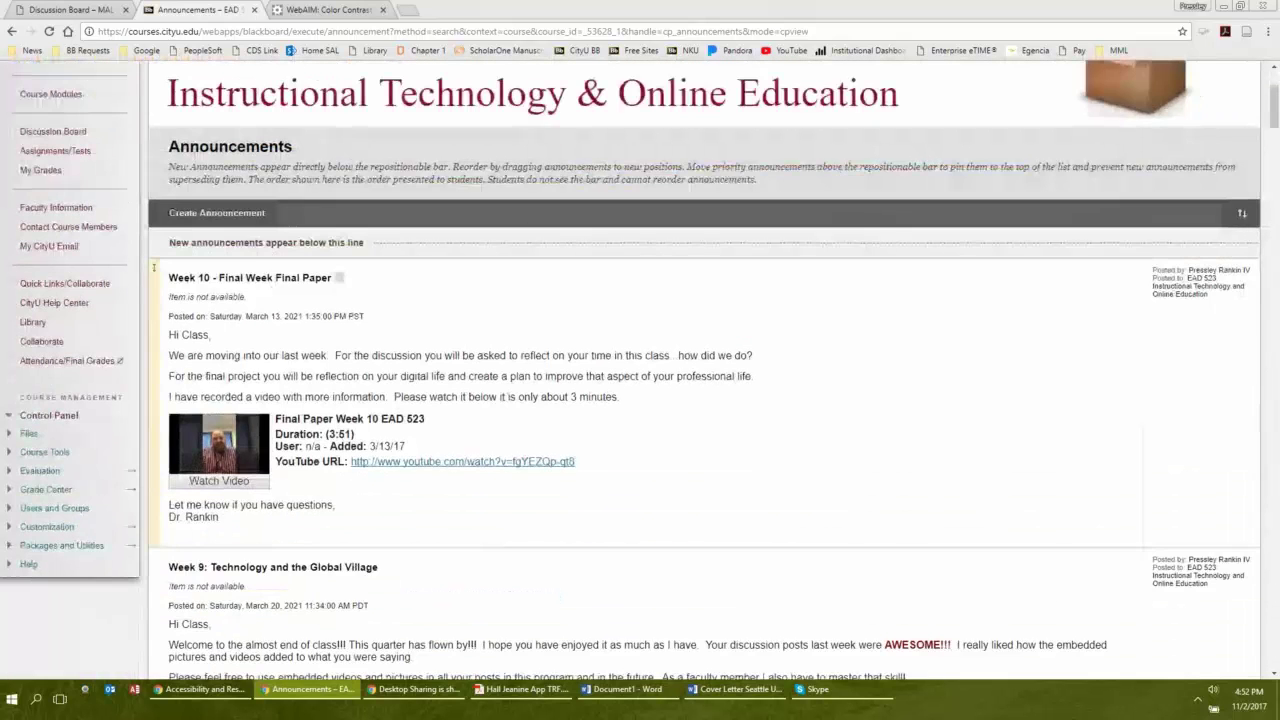
scroll(640, 367, "up", 1)
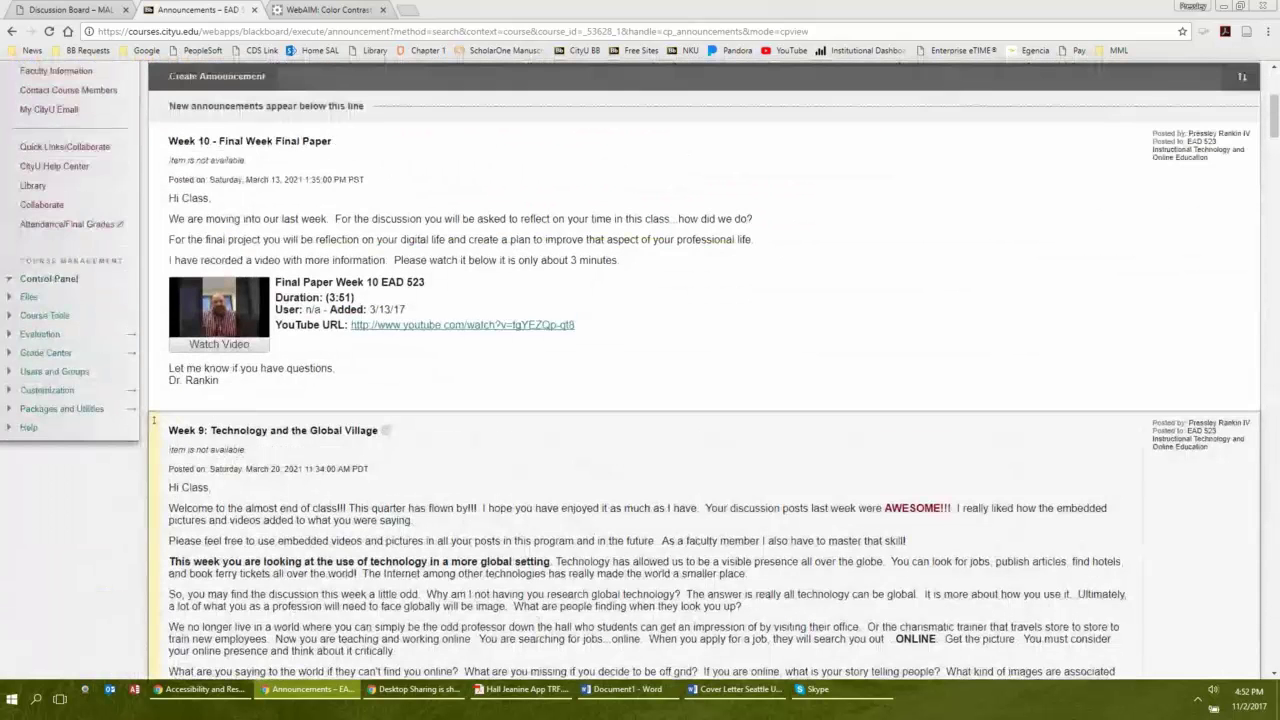
scroll(640, 400, "down", 2)
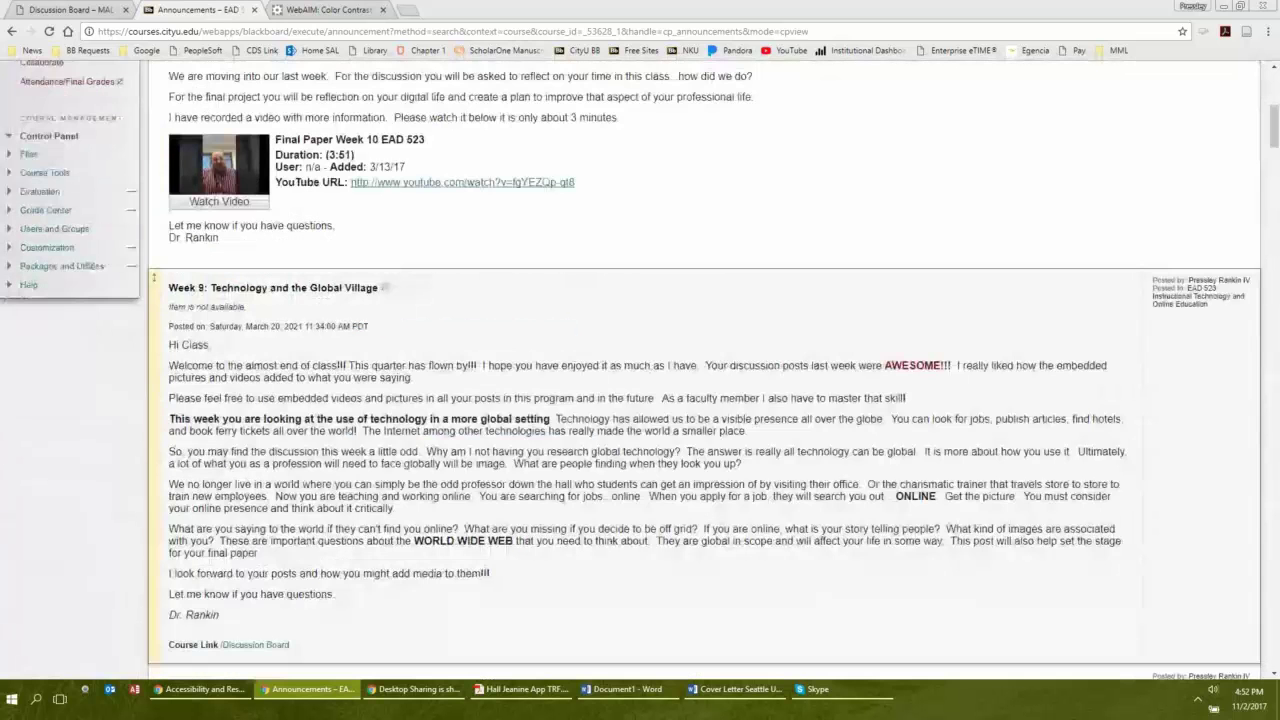
scroll(640, 400, "down", 1)
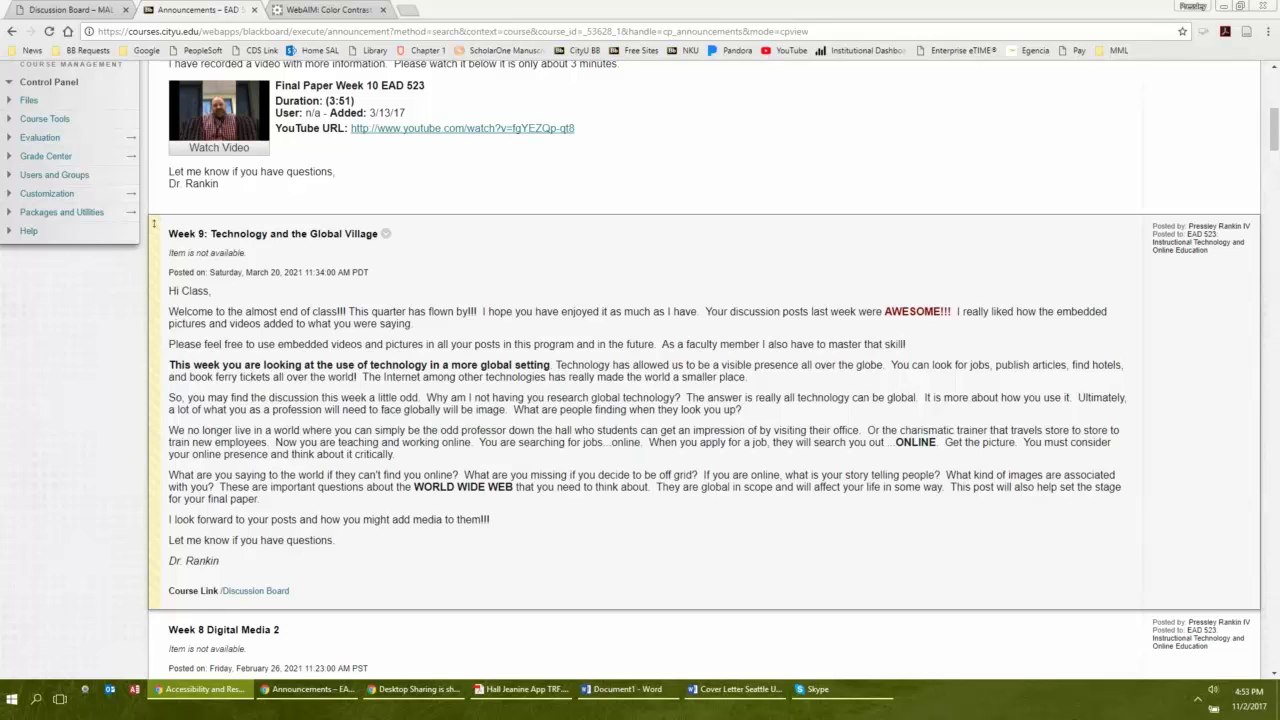
scroll(640, 360, "down", 2)
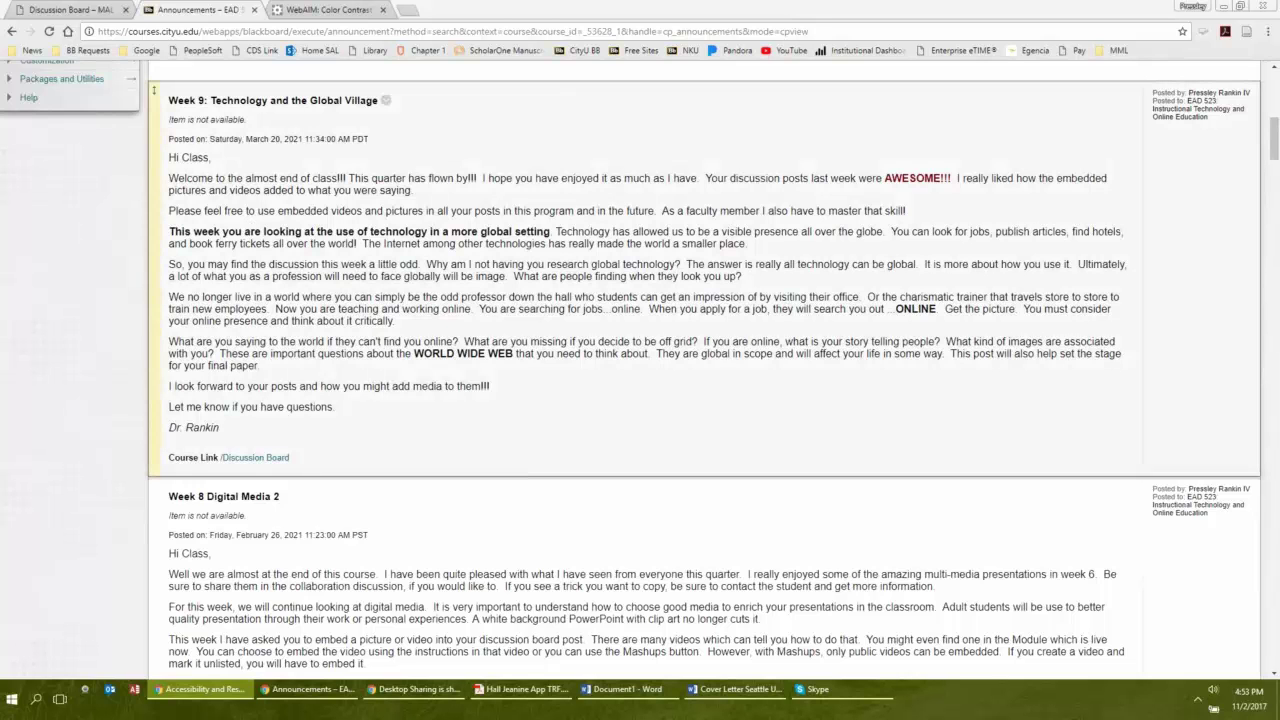
scroll(154, 120, "down", 3)
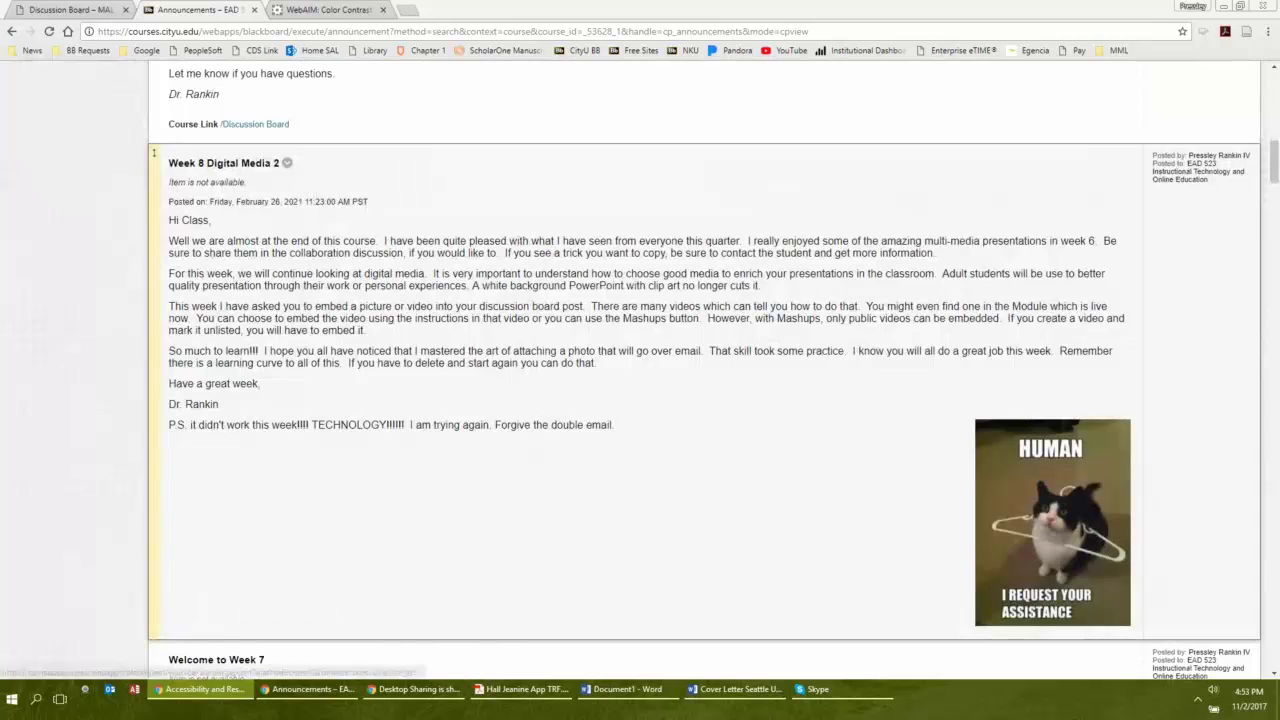
left_click(287, 162)
left_click(306, 144)
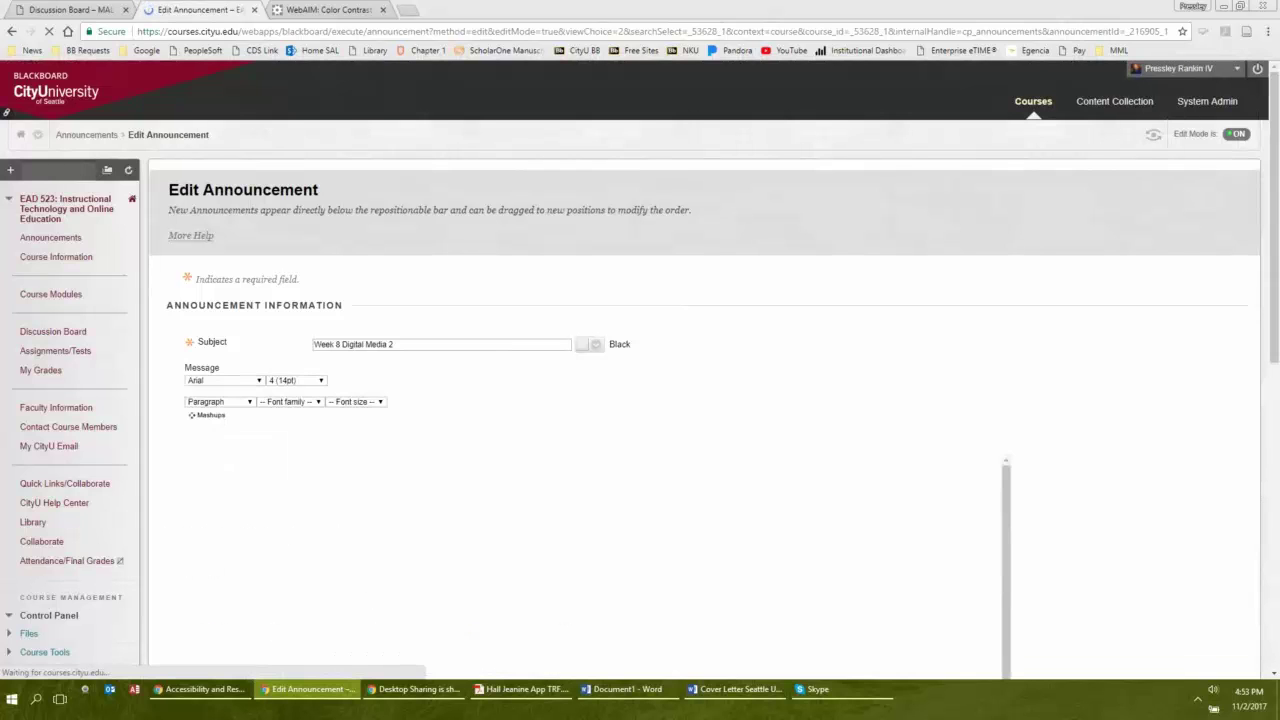
Check the cat picture's image description and title in the message, and look over the web announcement options.
scroll(920, 430, "down", 5)
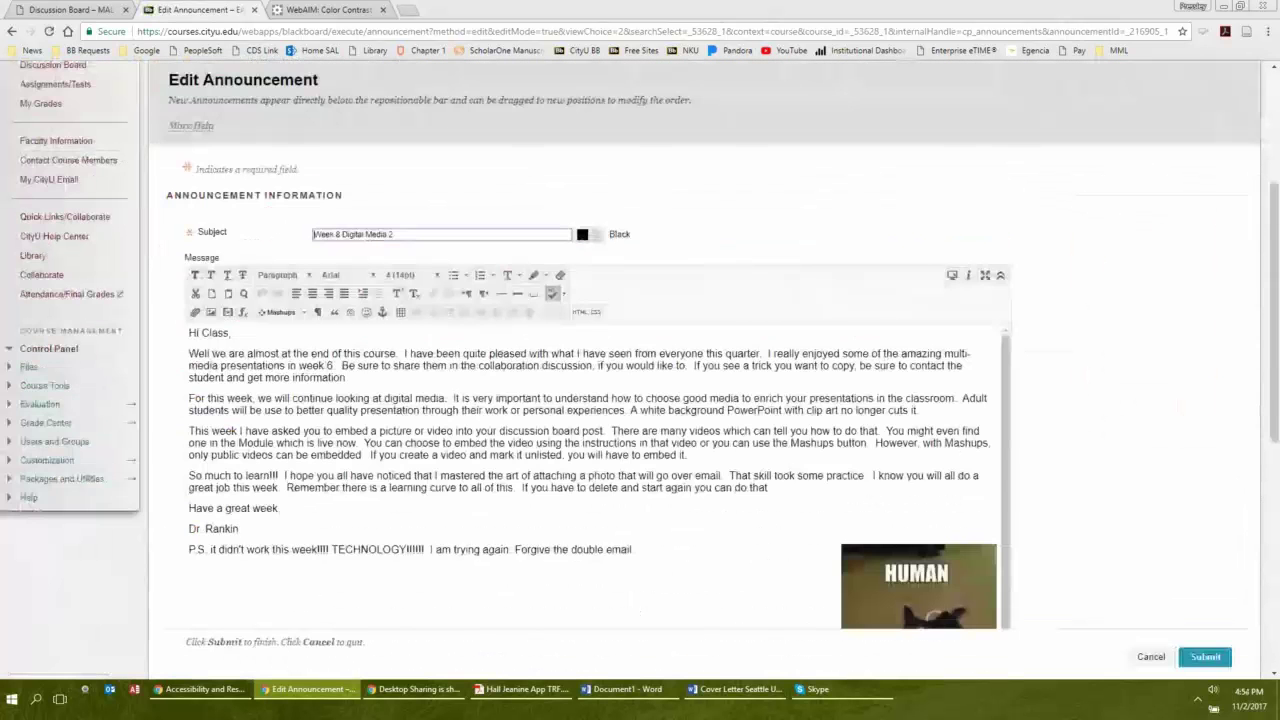
right_click(920, 430)
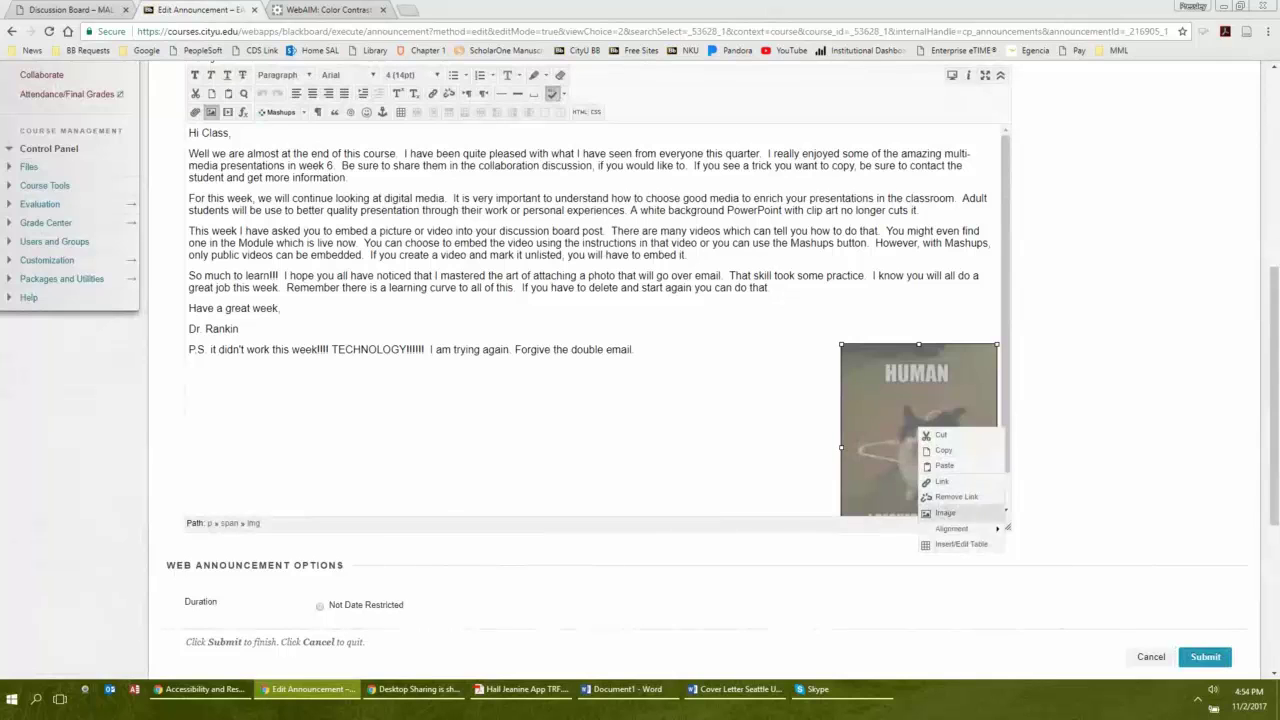
left_click(945, 512)
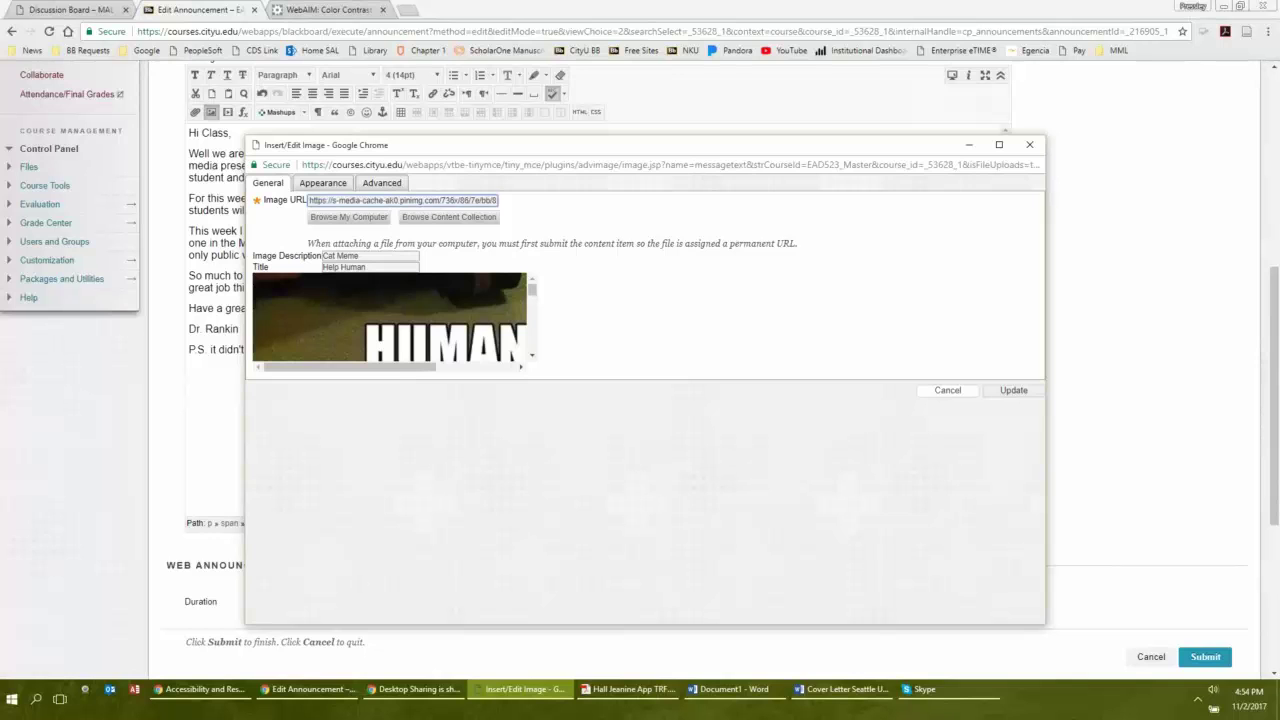
left_click(1013, 390)
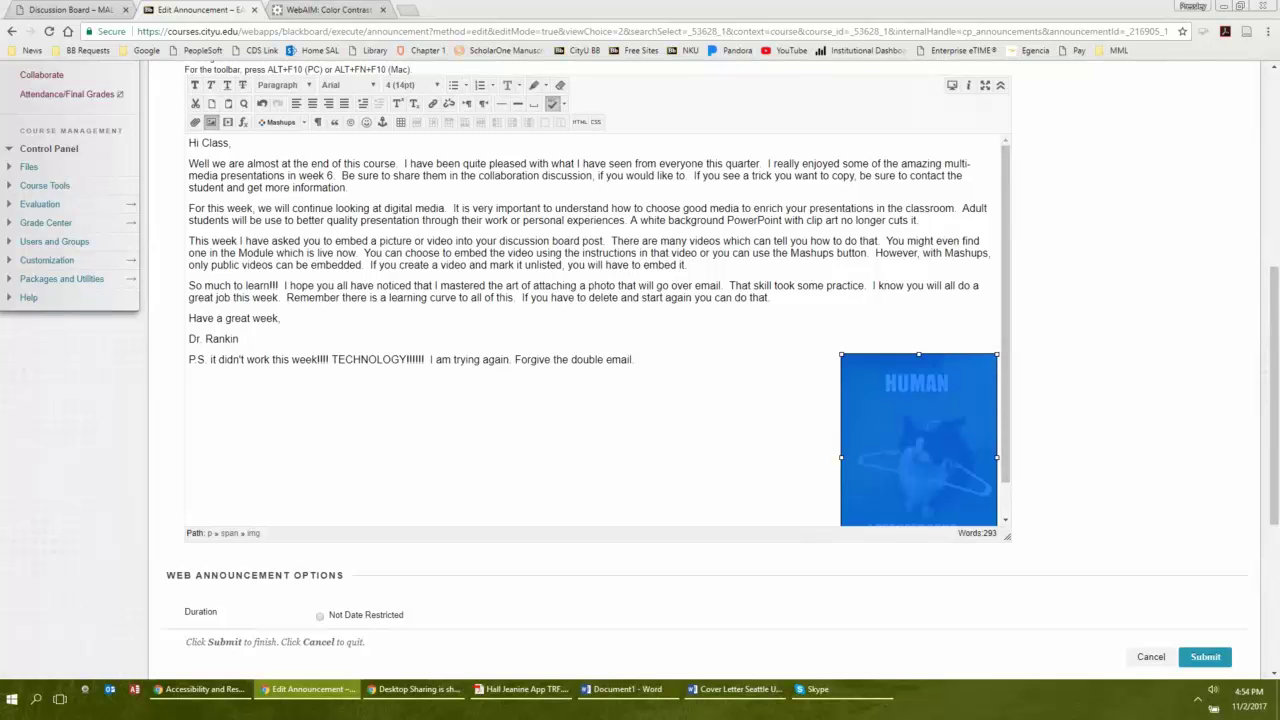
scroll(600, 300, "down", 2)
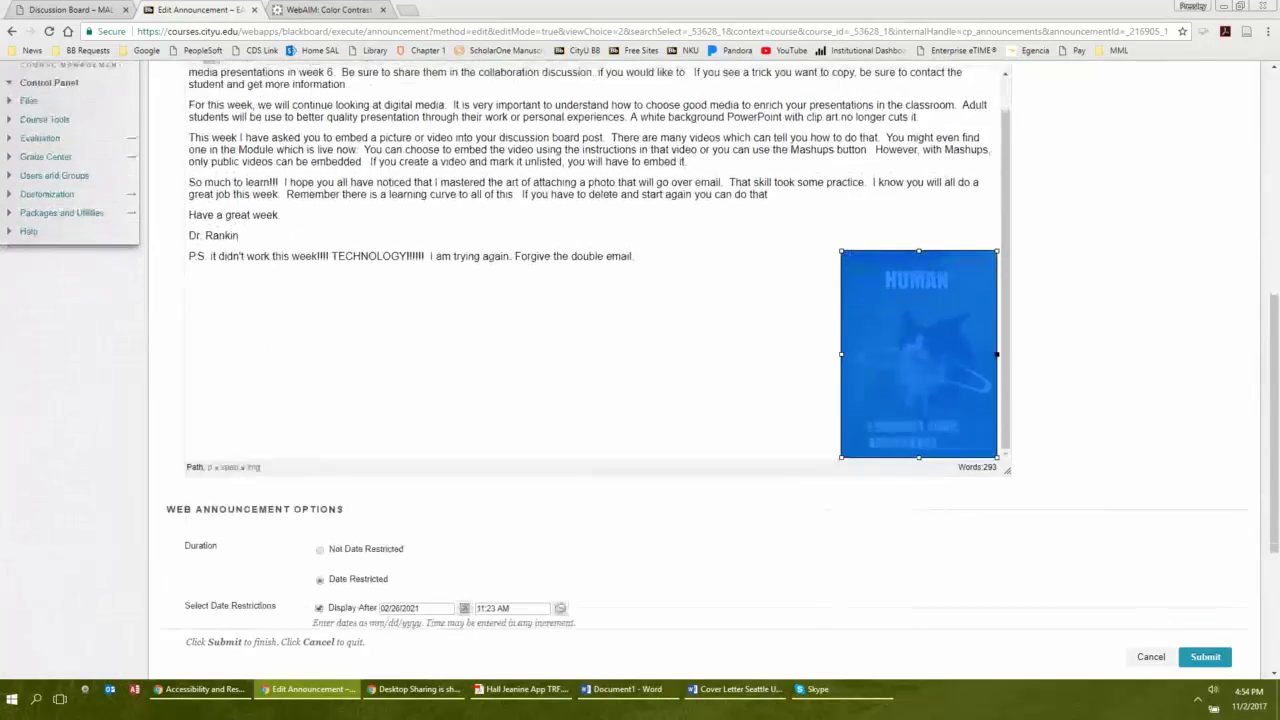
scroll(640, 360, "down", 2)
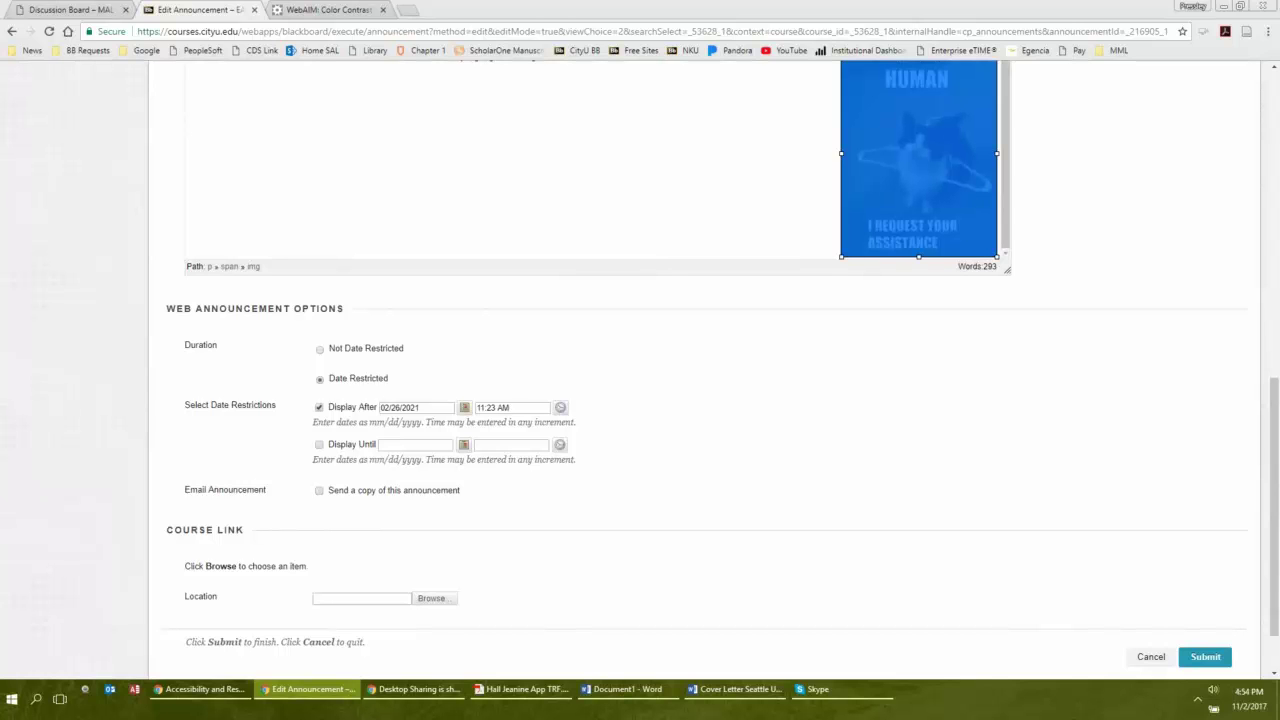
scroll(640, 360, "up", 5)
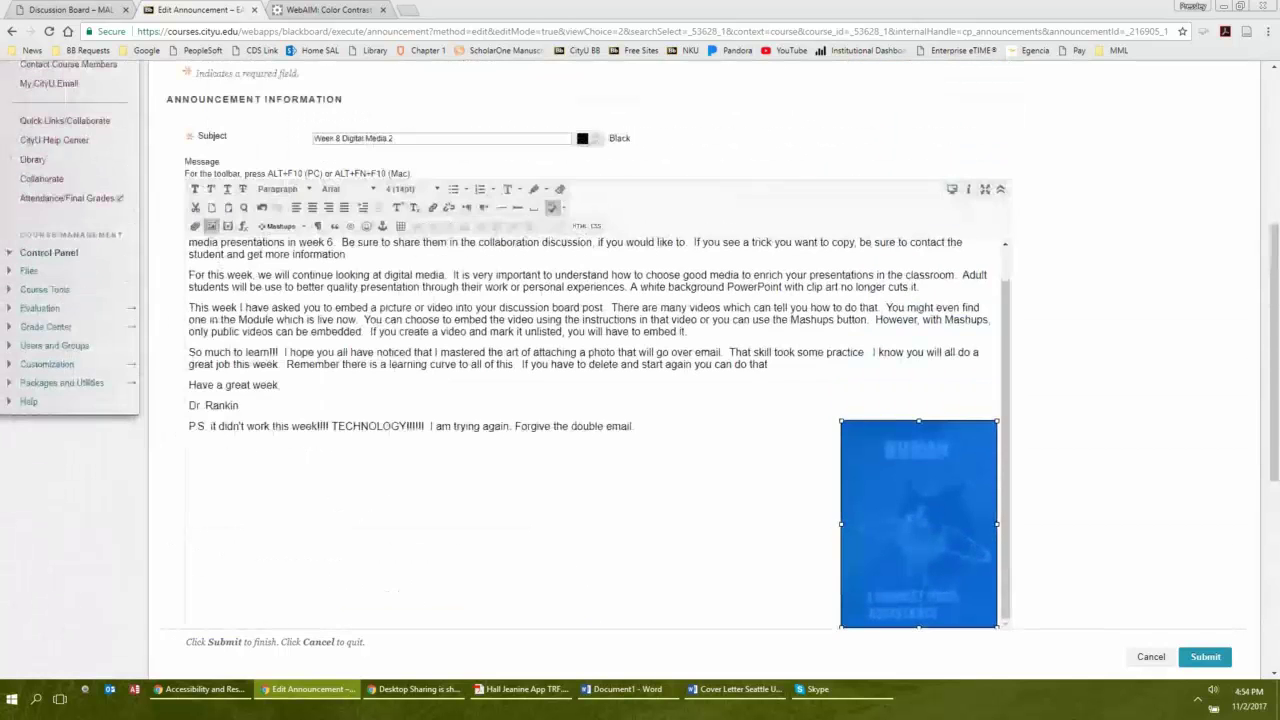
scroll(600, 400, "up", 3)
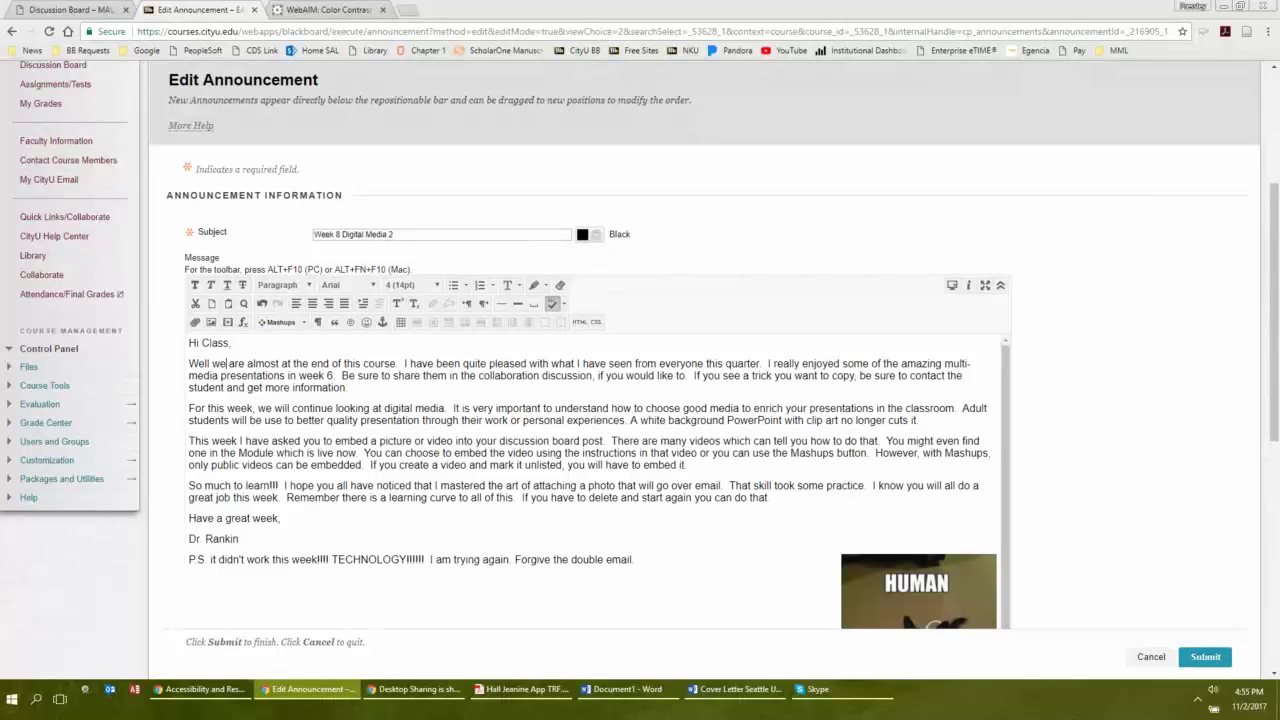
Add a separate line reading "For Next Week" above the paragraph about embedding a picture or video.
left_click_drag(190, 363, 328, 409)
left_click(328, 409)
key("Return")
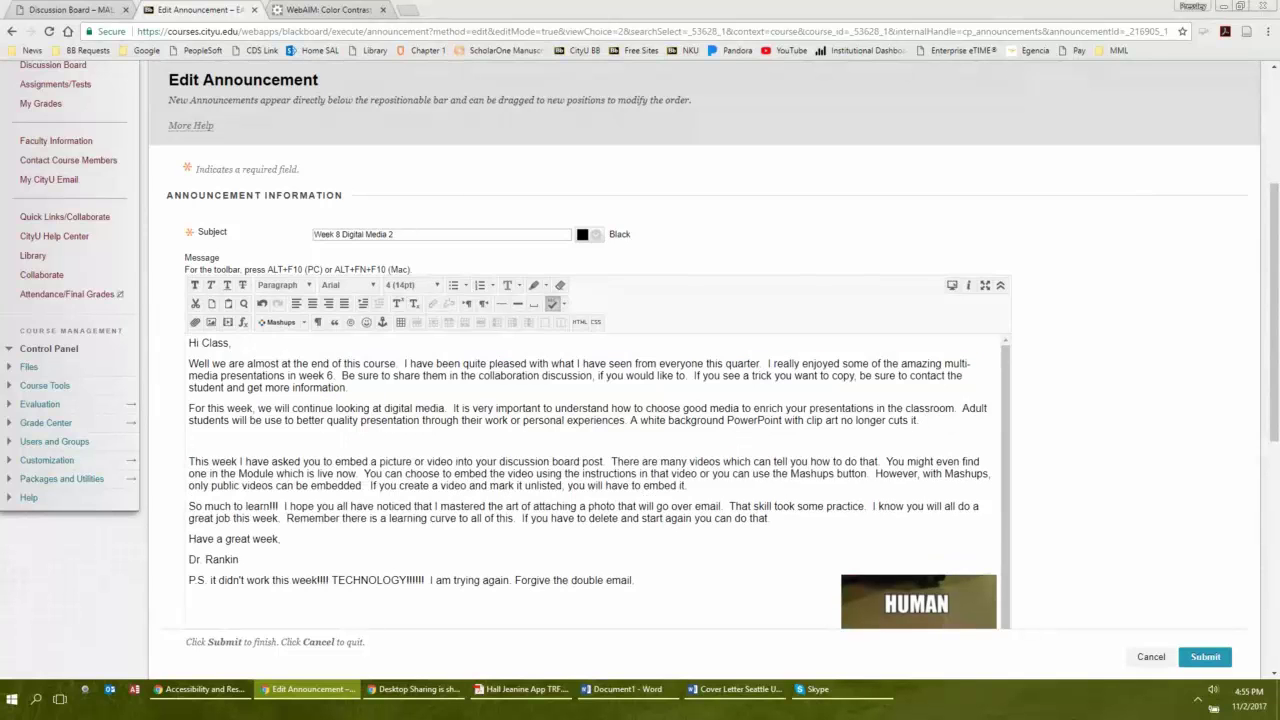
type("For Next W")
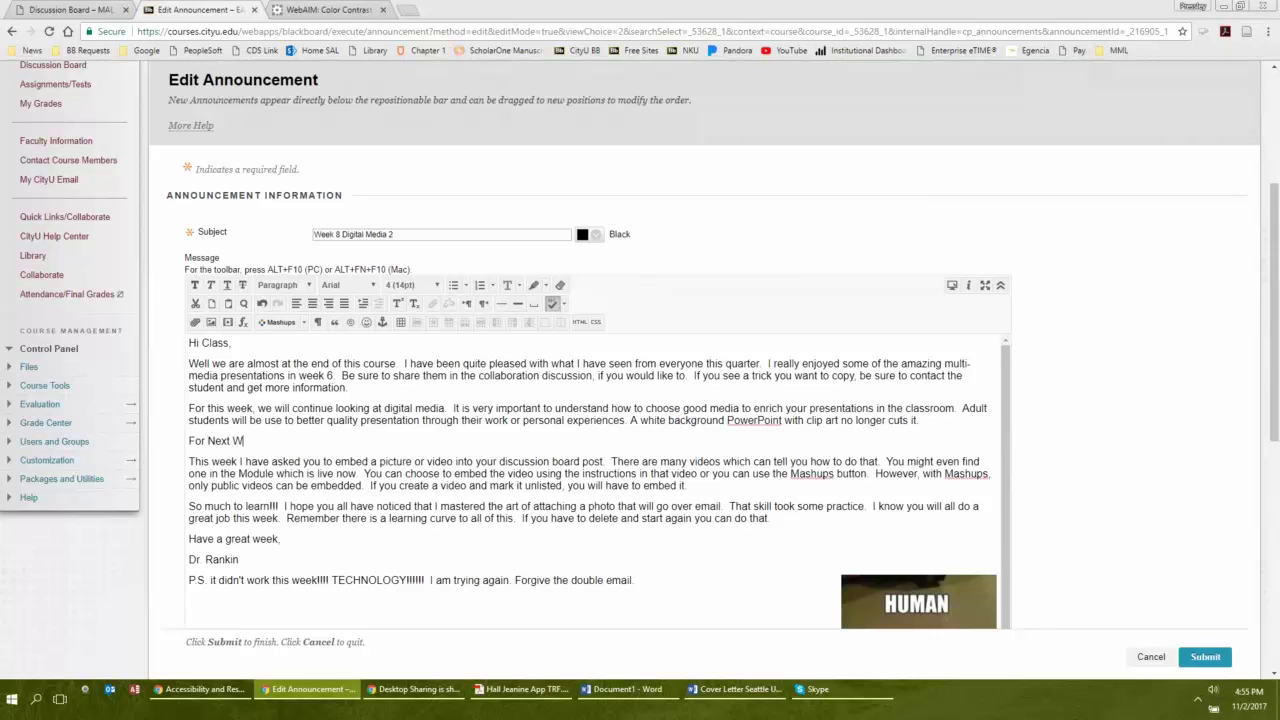
type("eek")
Apply the Heading format to the "For Next Week" line.
key("shift+Home")
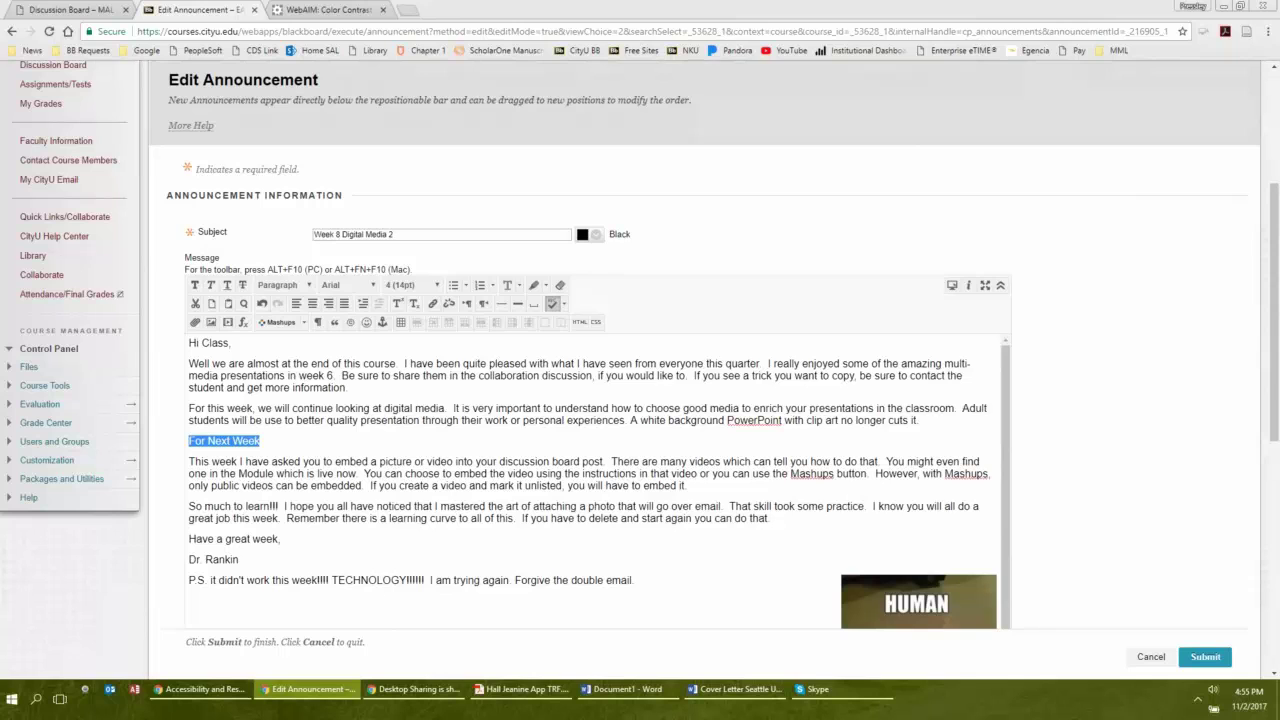
left_click(283, 285)
left_click(272, 308)
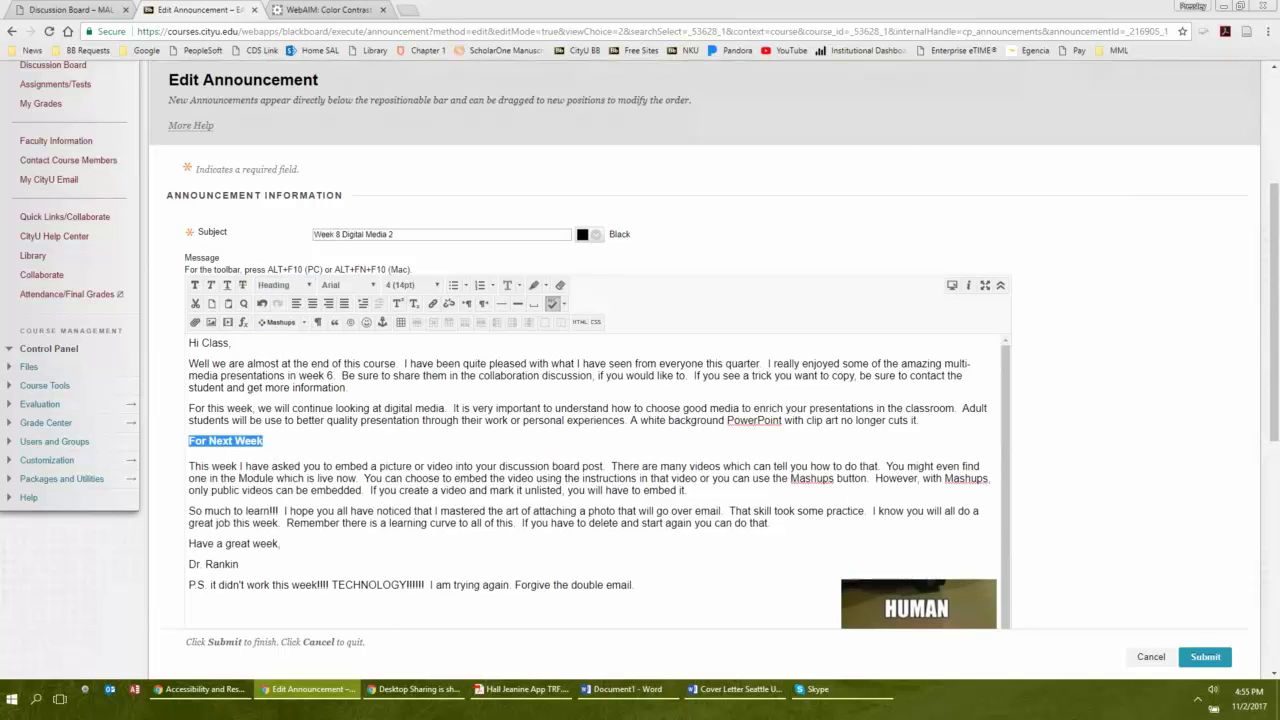
left_click(398, 511)
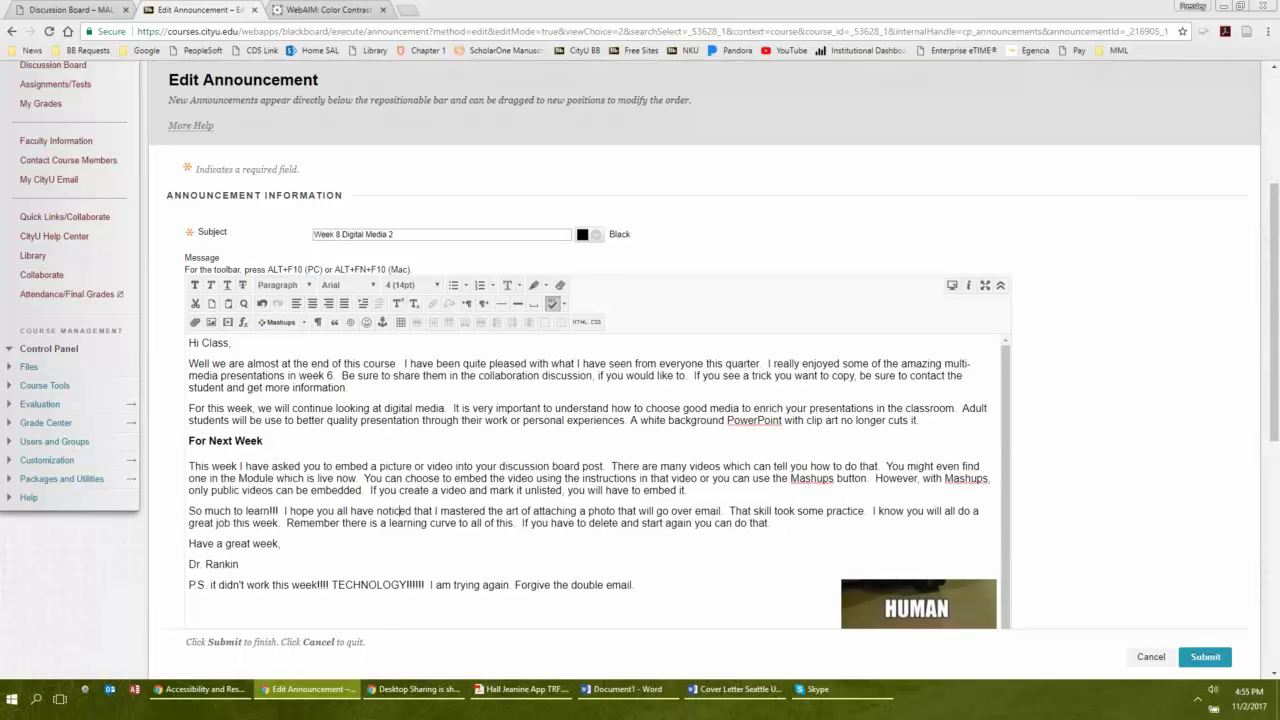
Review the text formats available for the "For Next Week" line, and leave the announcement without saving.
left_click(233, 441)
left_click(290, 285)
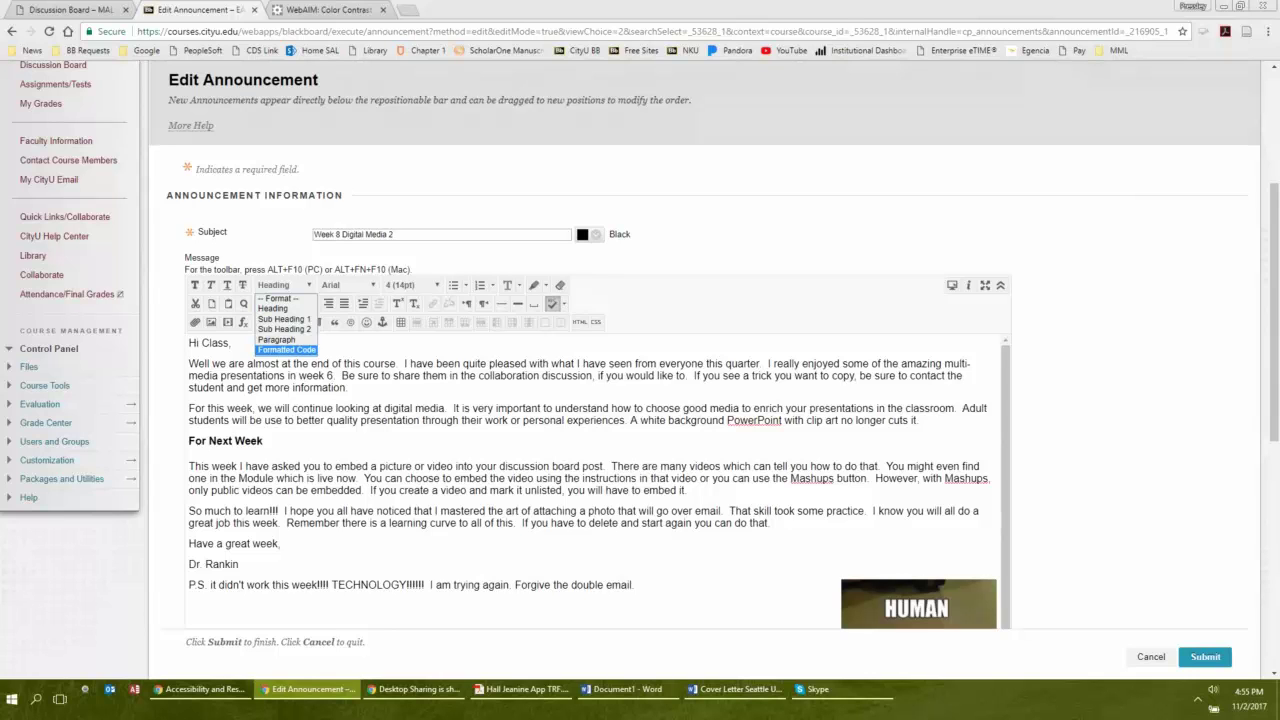
key("Escape")
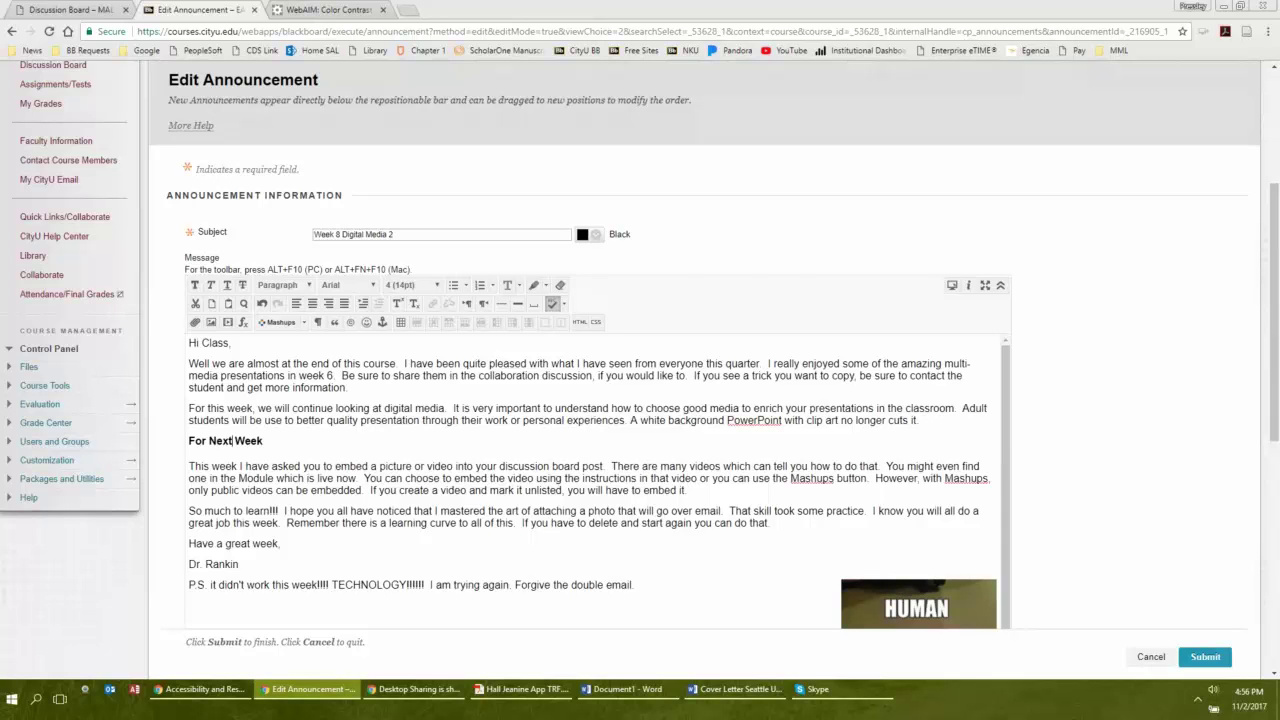
left_click(1151, 656)
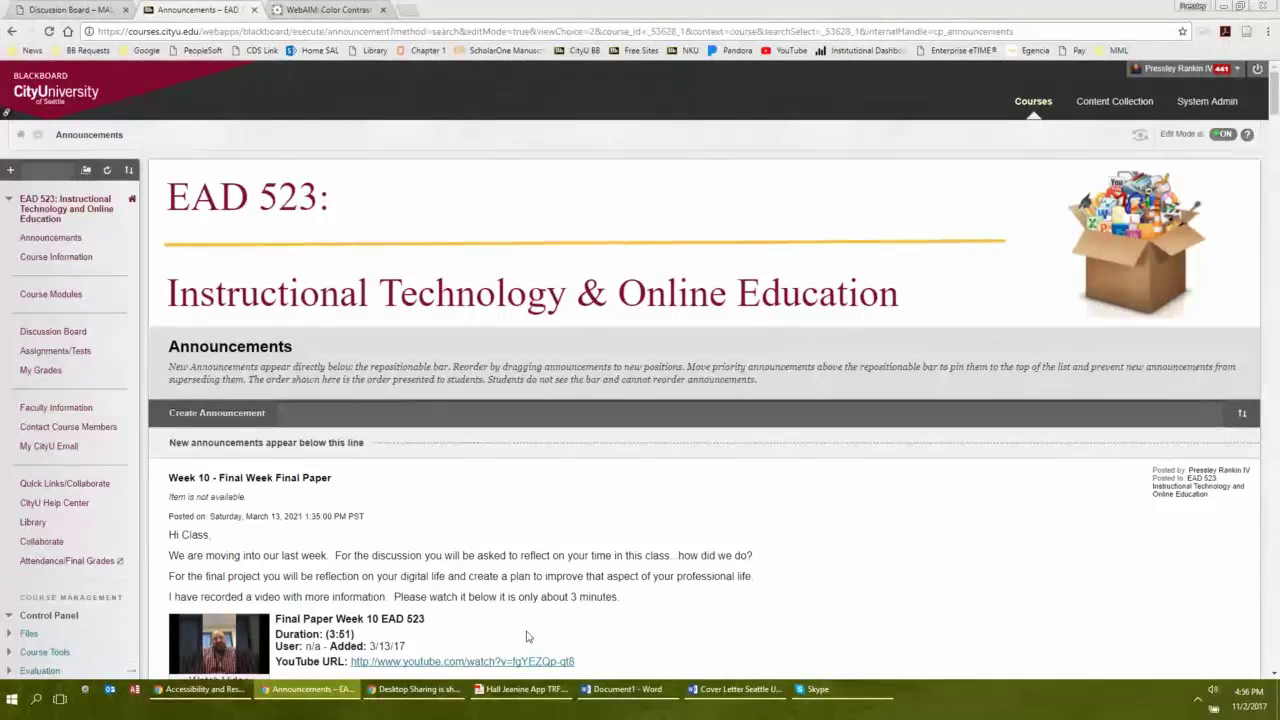
Open the Course Modules page and examine how outcomes, objectives and due items are laid out in Modules 1 to 3.
scroll(640, 400, "down", 3)
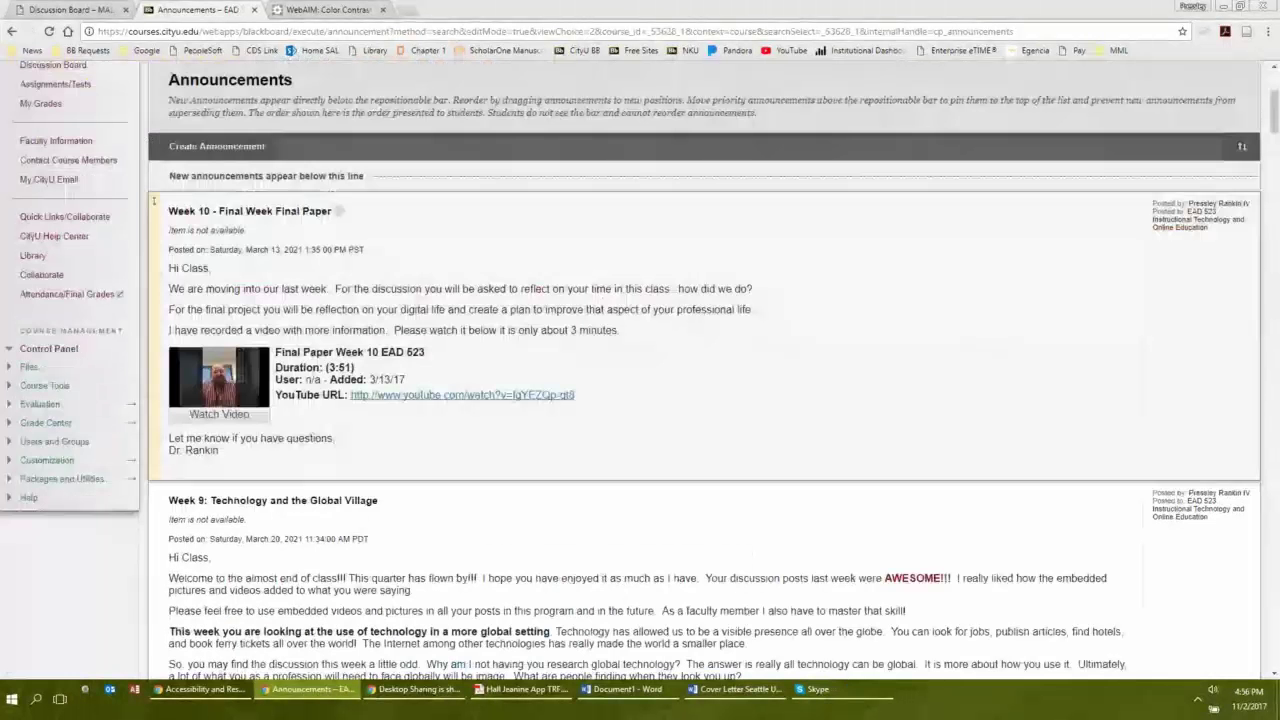
scroll(640, 400, "up", 2)
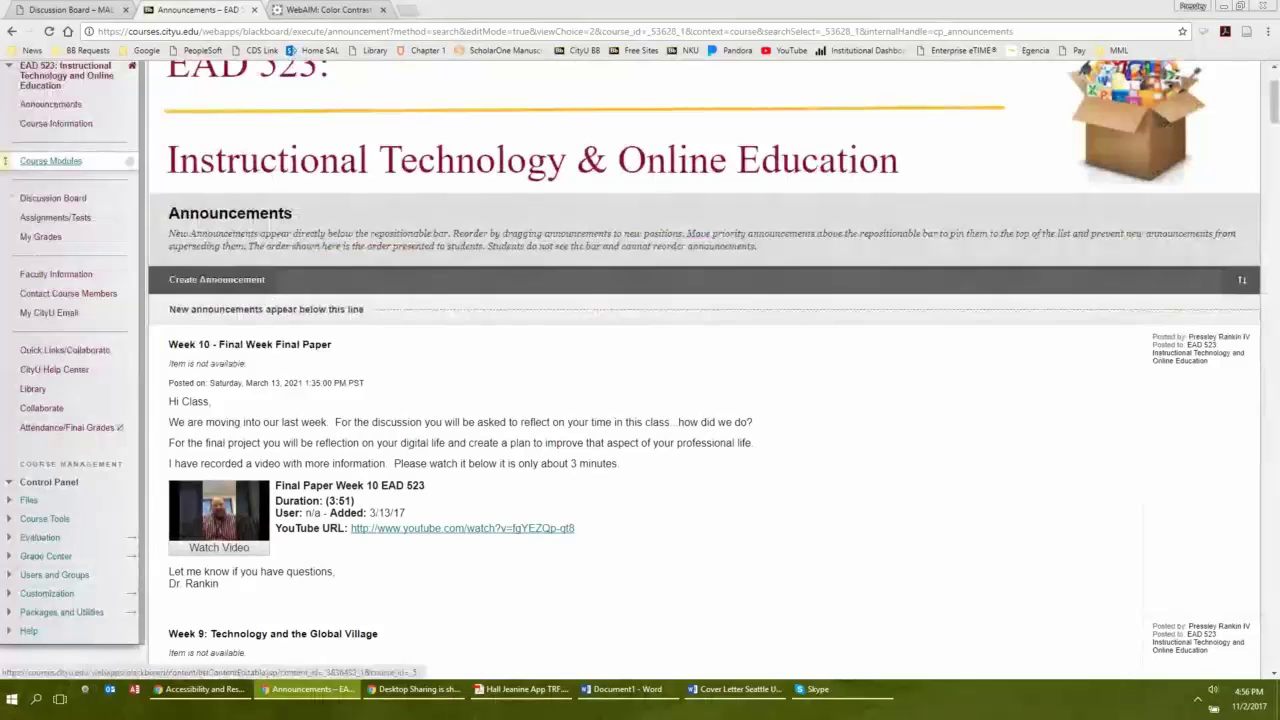
left_click(50, 160)
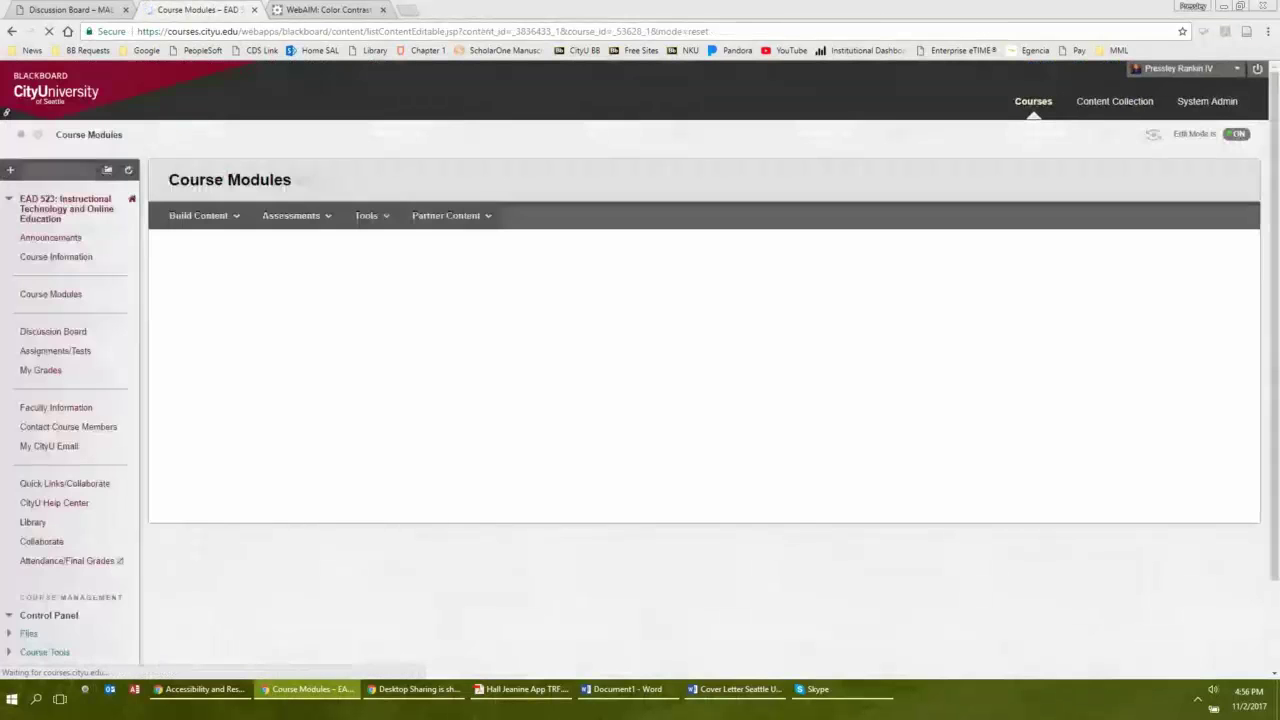
scroll(640, 370, "down", 2)
scroll(155, 256, "down", 1)
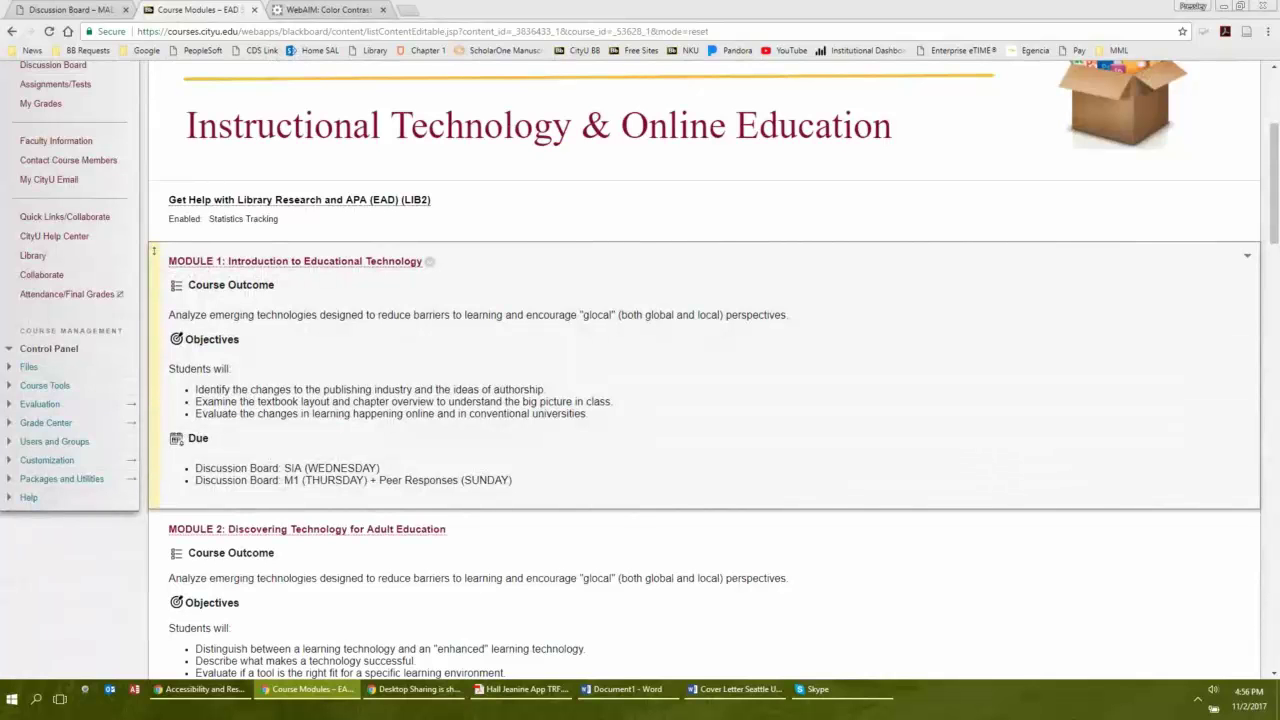
scroll(155, 251, "down", 3)
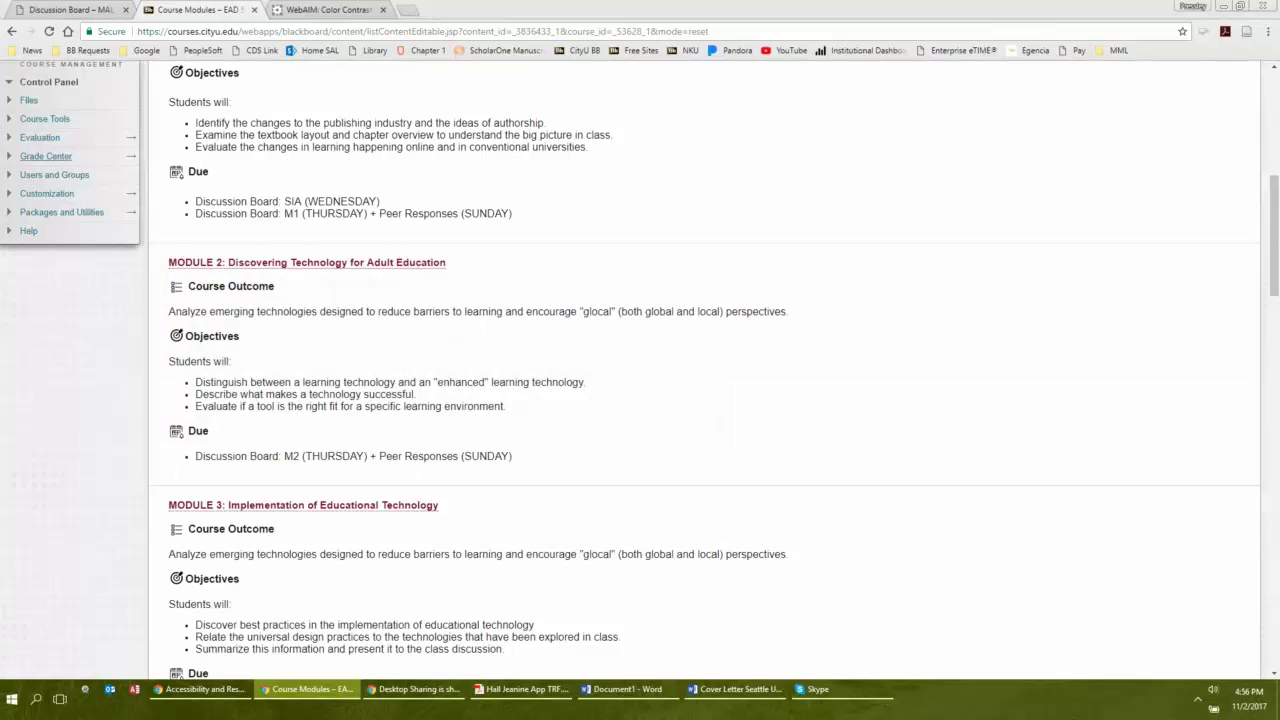
scroll(155, 251, "down", 1)
scroll(155, 249, "down", 2)
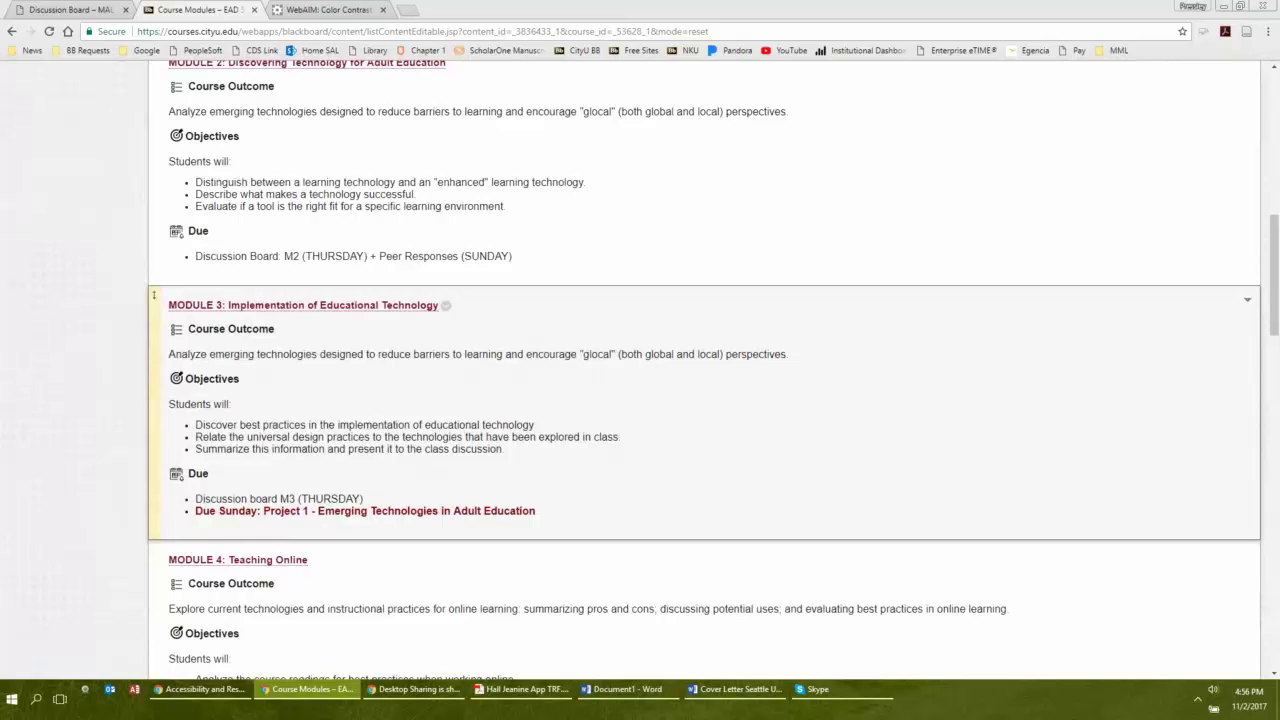
Open Module 1 from Course Modules, examine its section layout, and play the "What Is Educational Technology?" introductory video.
scroll(154, 295, "up", 2)
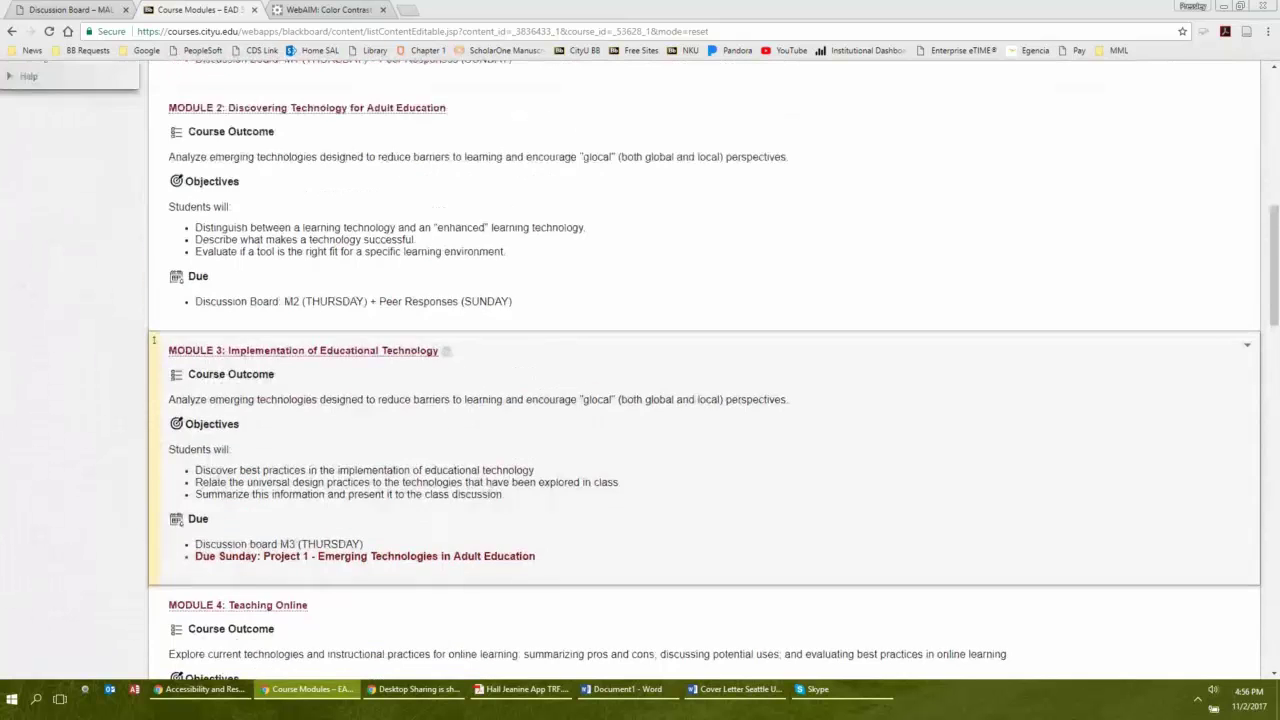
scroll(154, 252, "up", 2)
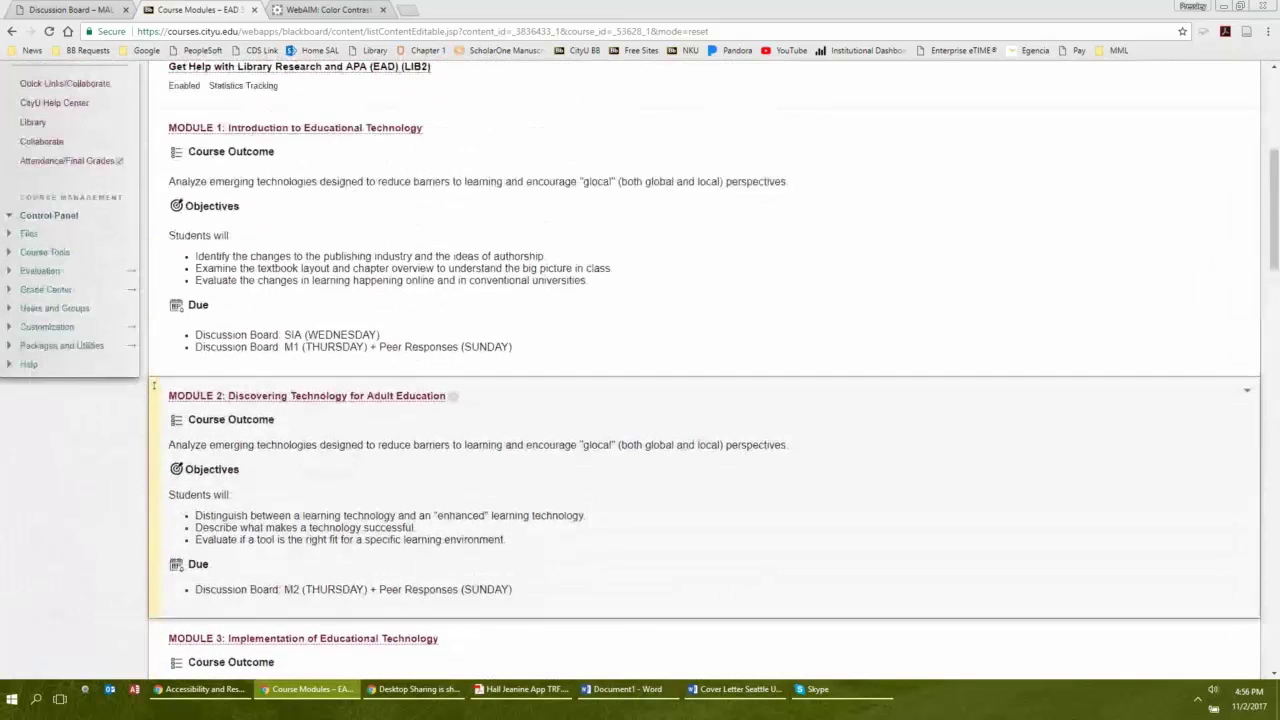
left_click(295, 128)
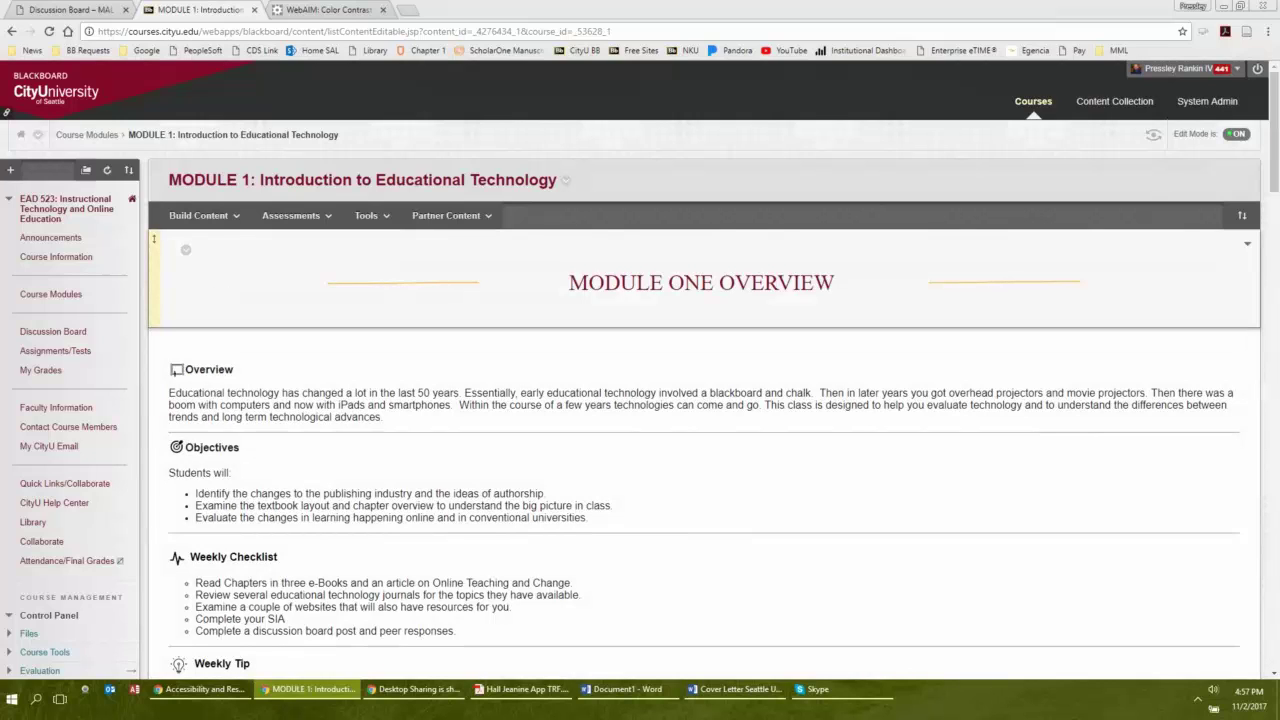
scroll(154, 238, "down", 2)
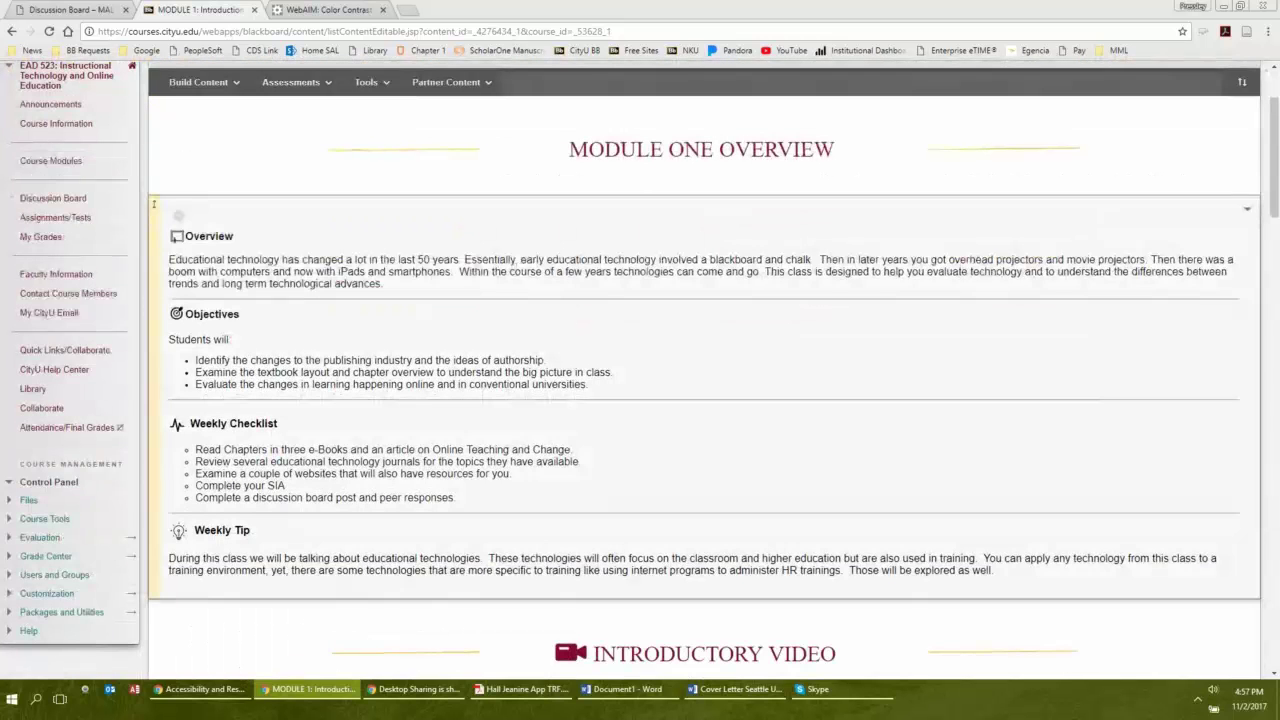
scroll(154, 204, "down", 2)
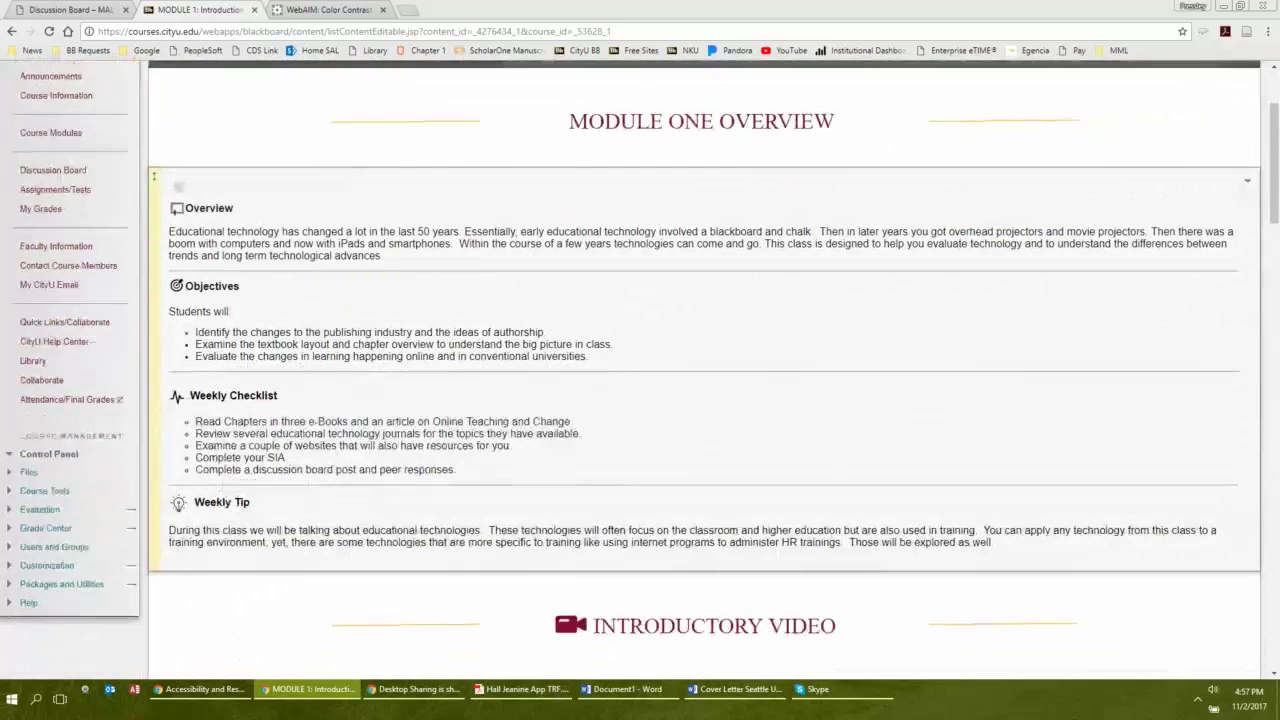
scroll(704, 370, "down", 1)
scroll(704, 370, "down", 10)
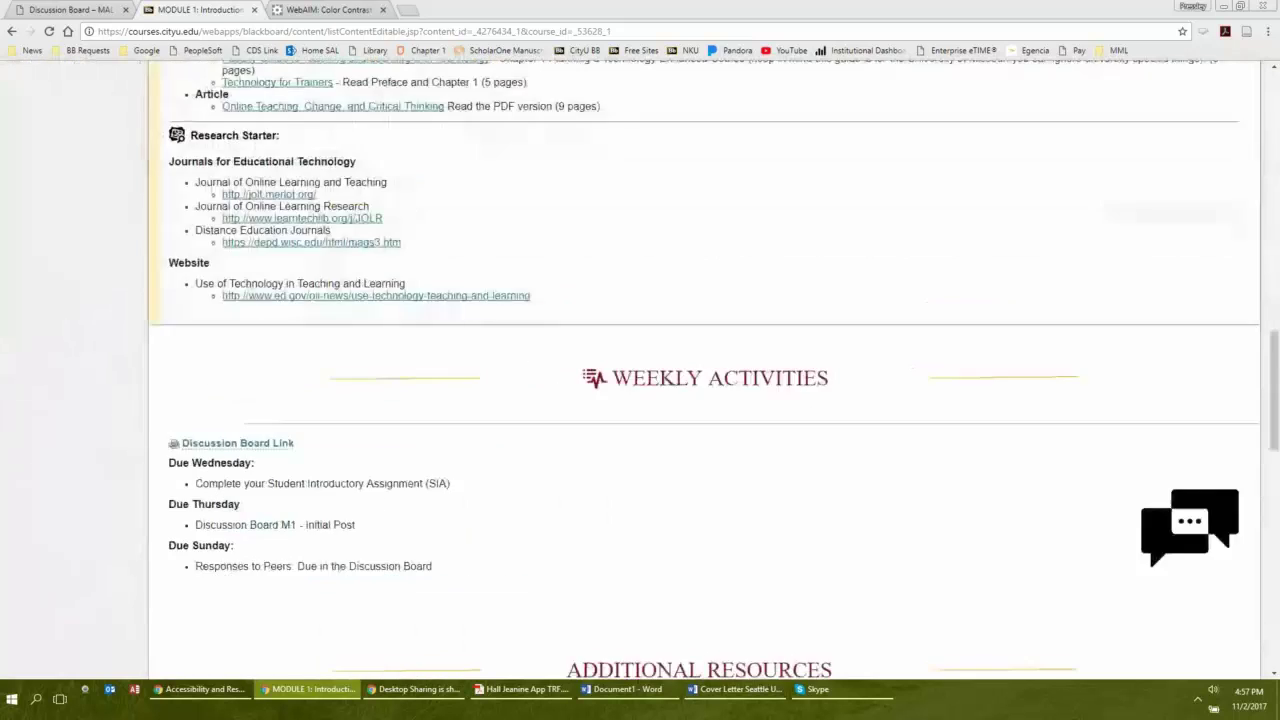
scroll(154, 233, "up", 11)
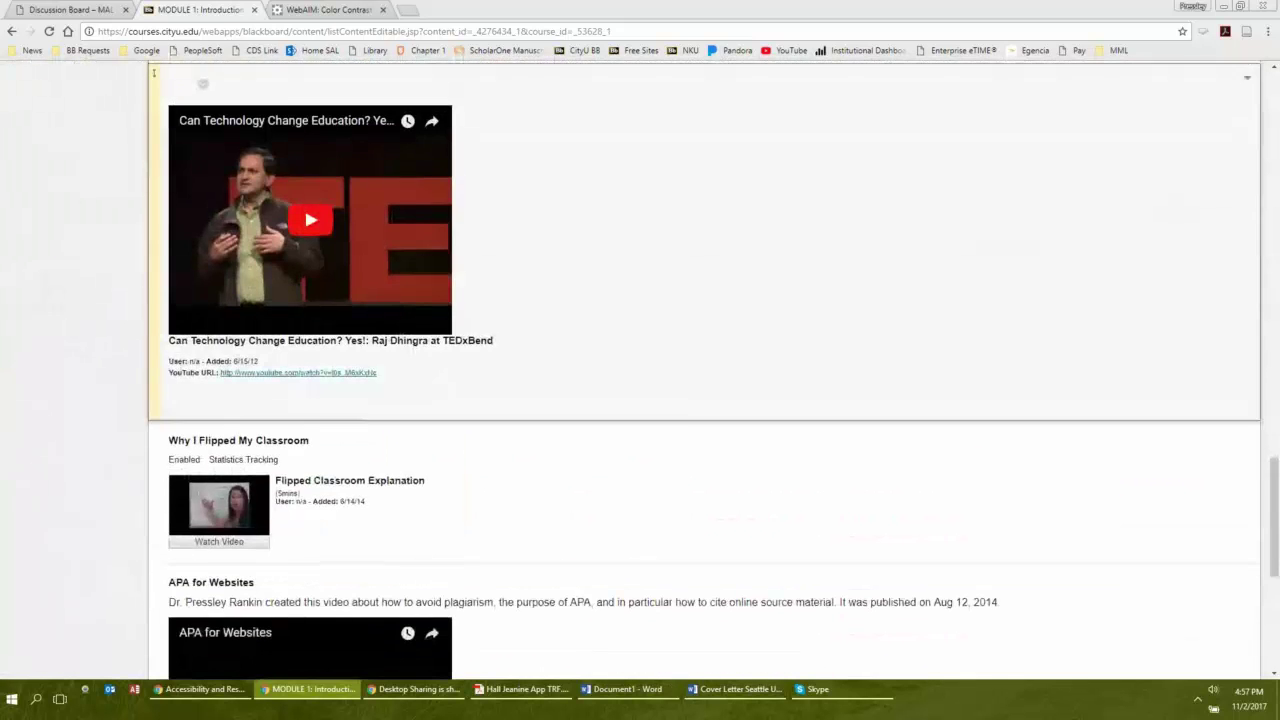
scroll(154, 233, "up", 6)
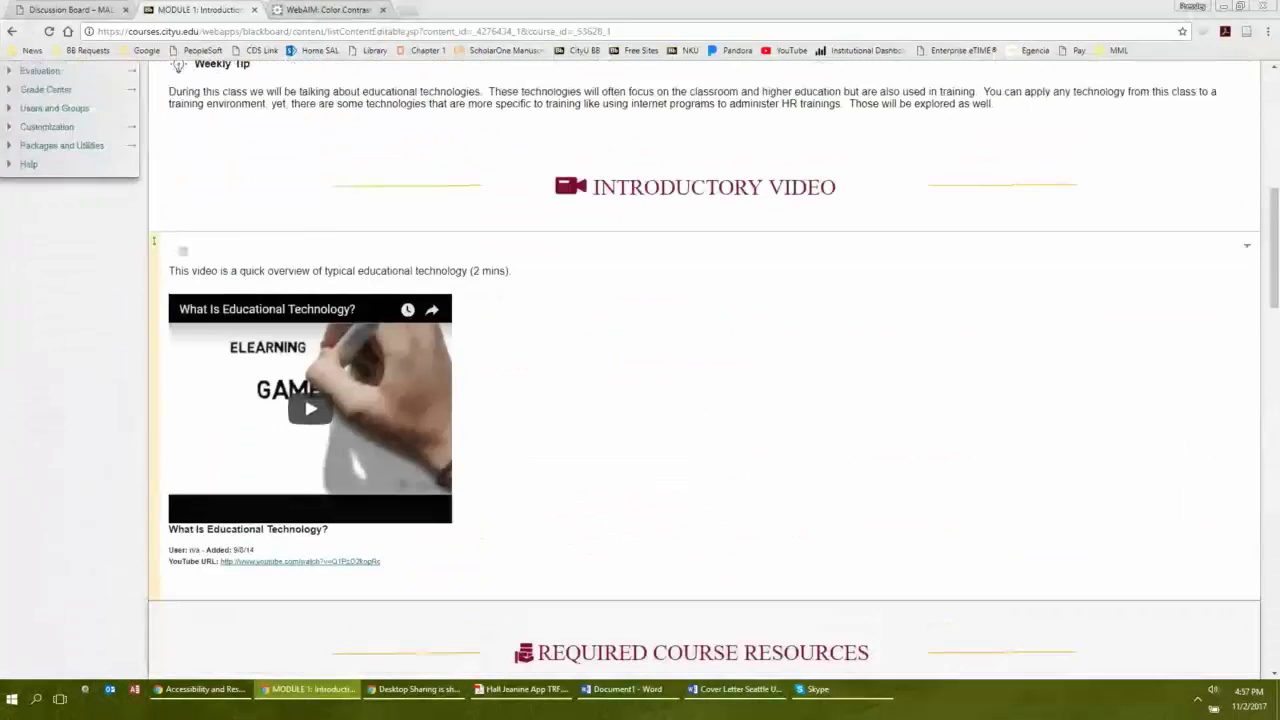
scroll(154, 238, "down", 2)
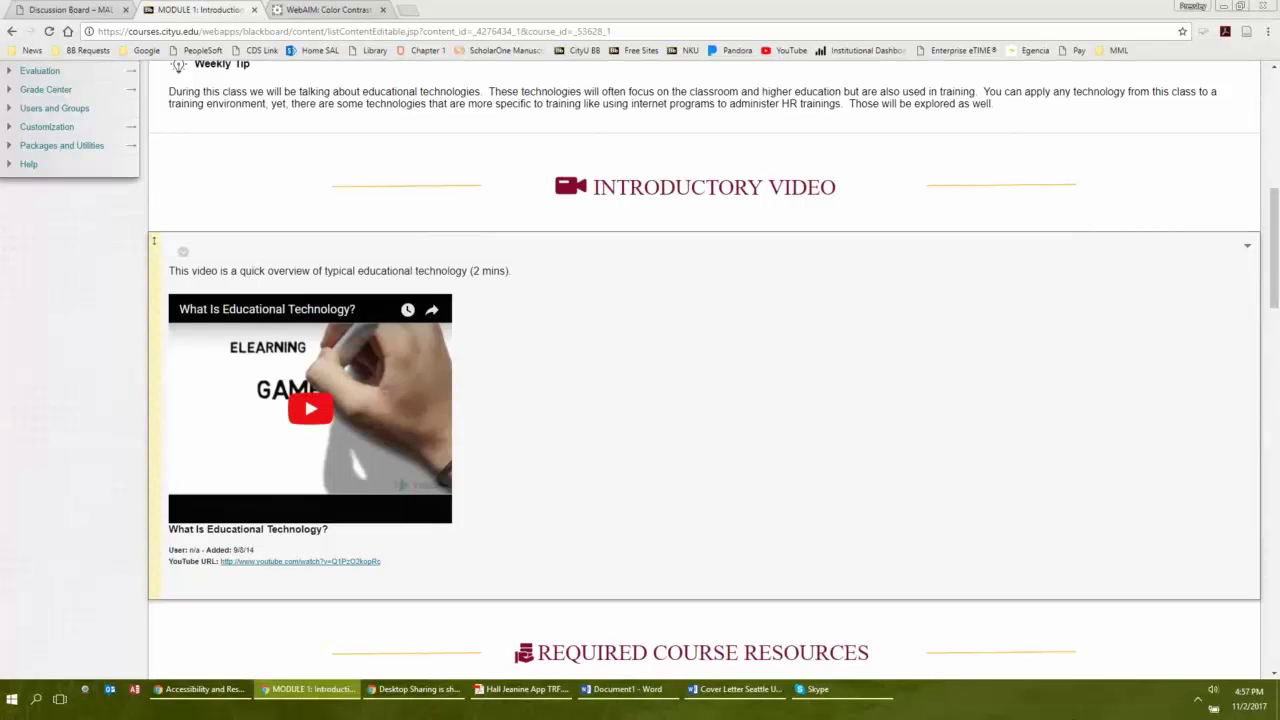
left_click(310, 408)
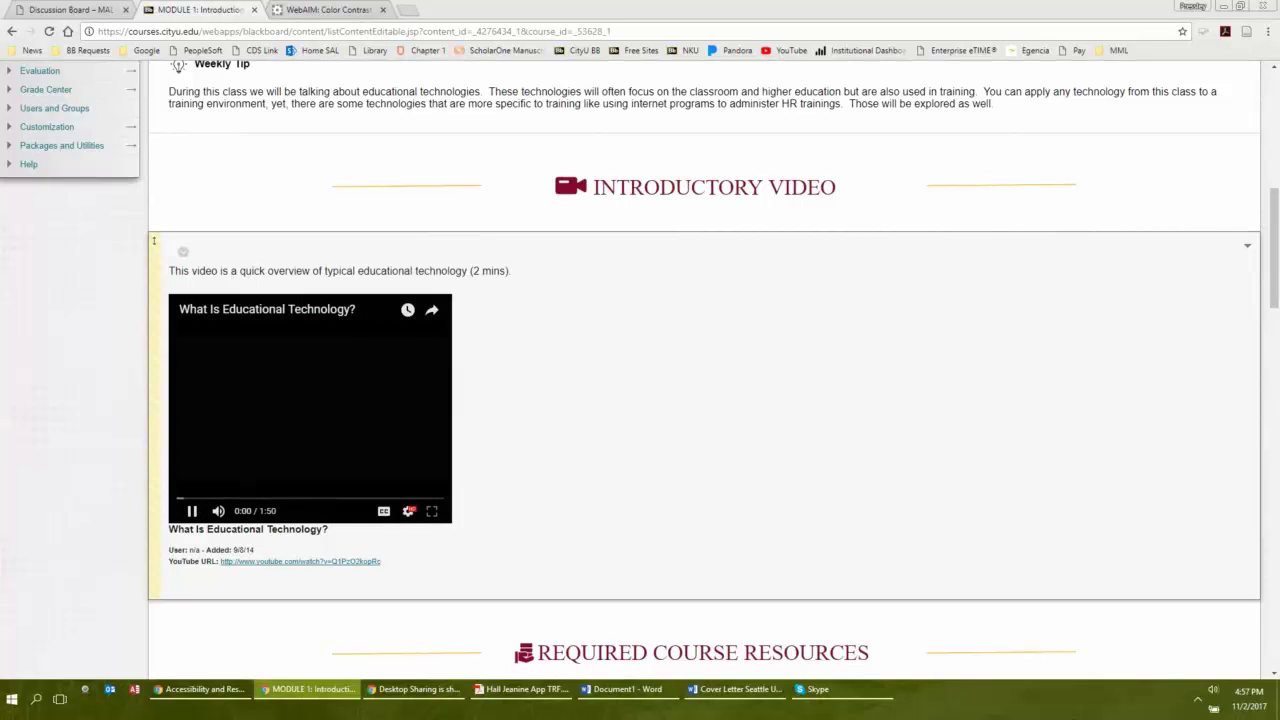
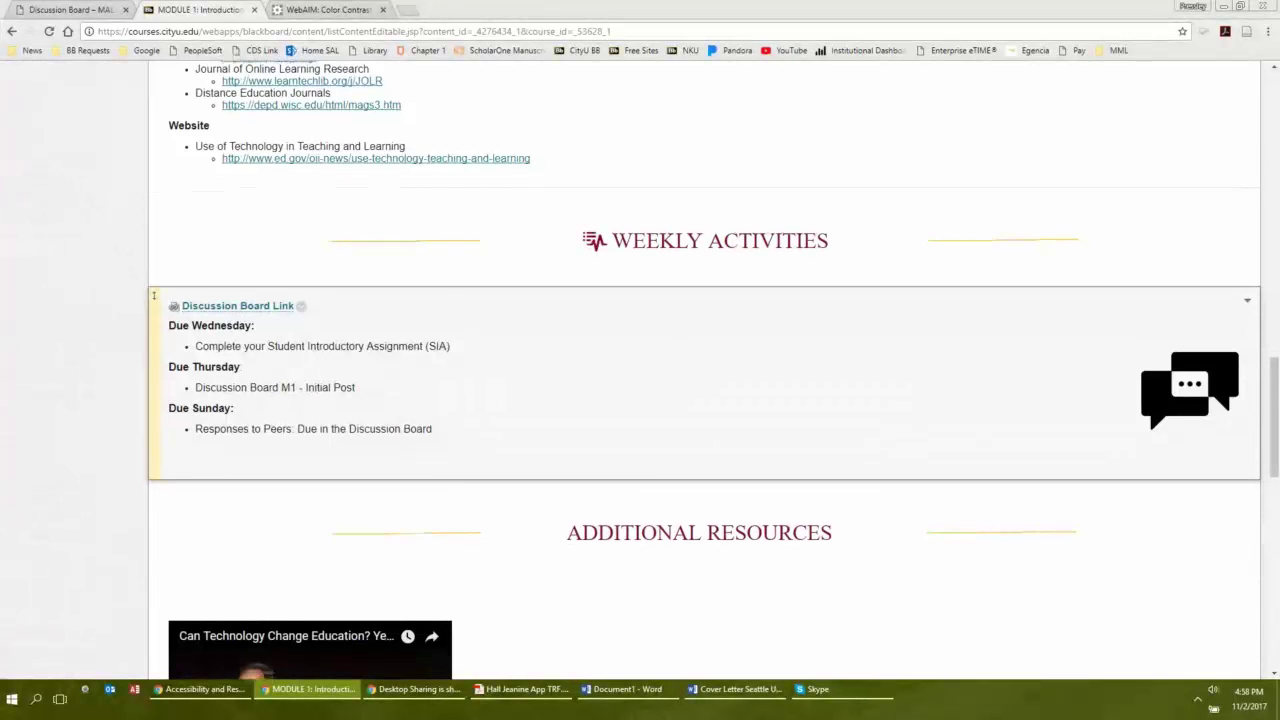
Open the "Why I Flipped My Classroom" item under Additional Resources for editing and copy its "Flipped Classroom Explanation" video title.
scroll(700, 430, "down", 2)
scroll(700, 400, "down", 3)
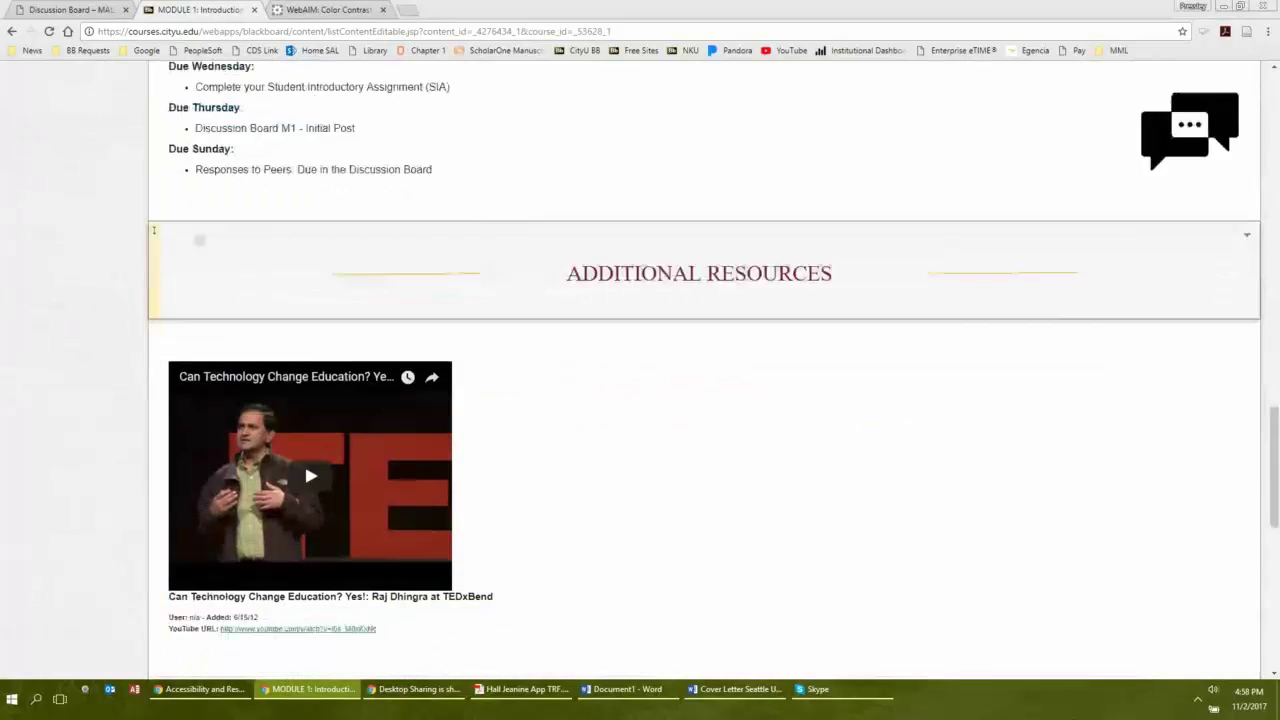
scroll(304, 187, "down", 1)
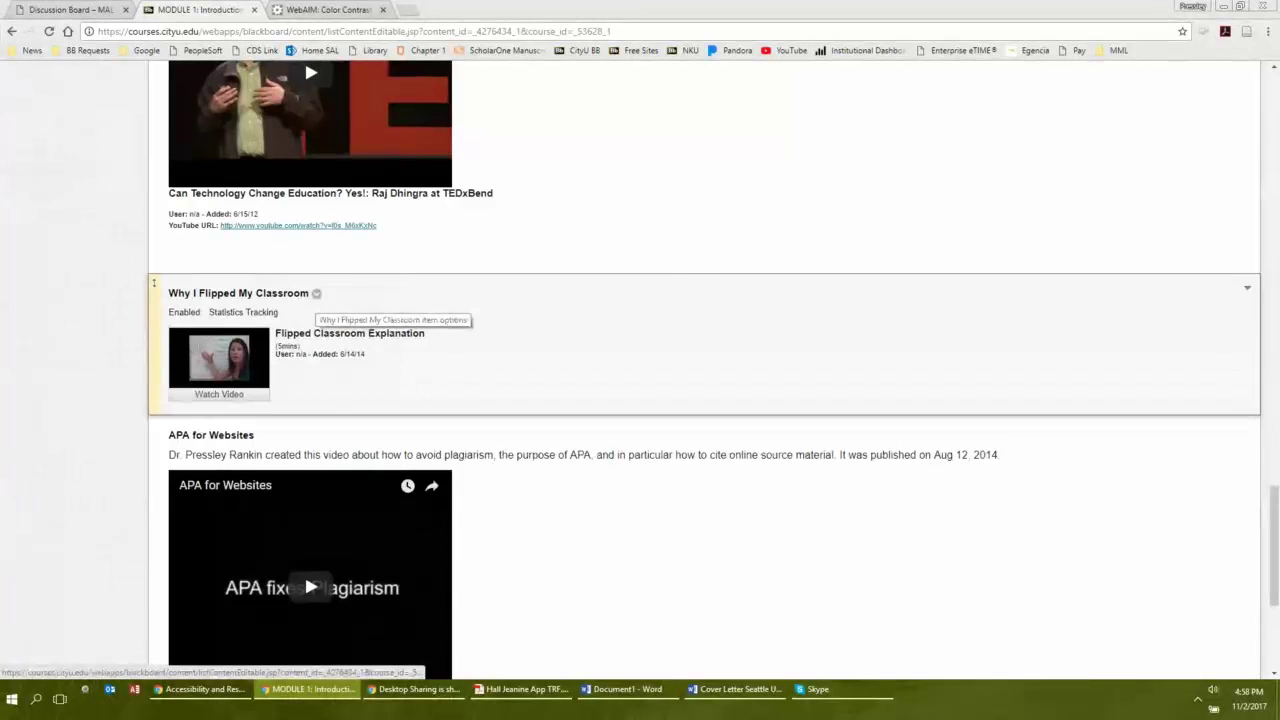
left_click(316, 293)
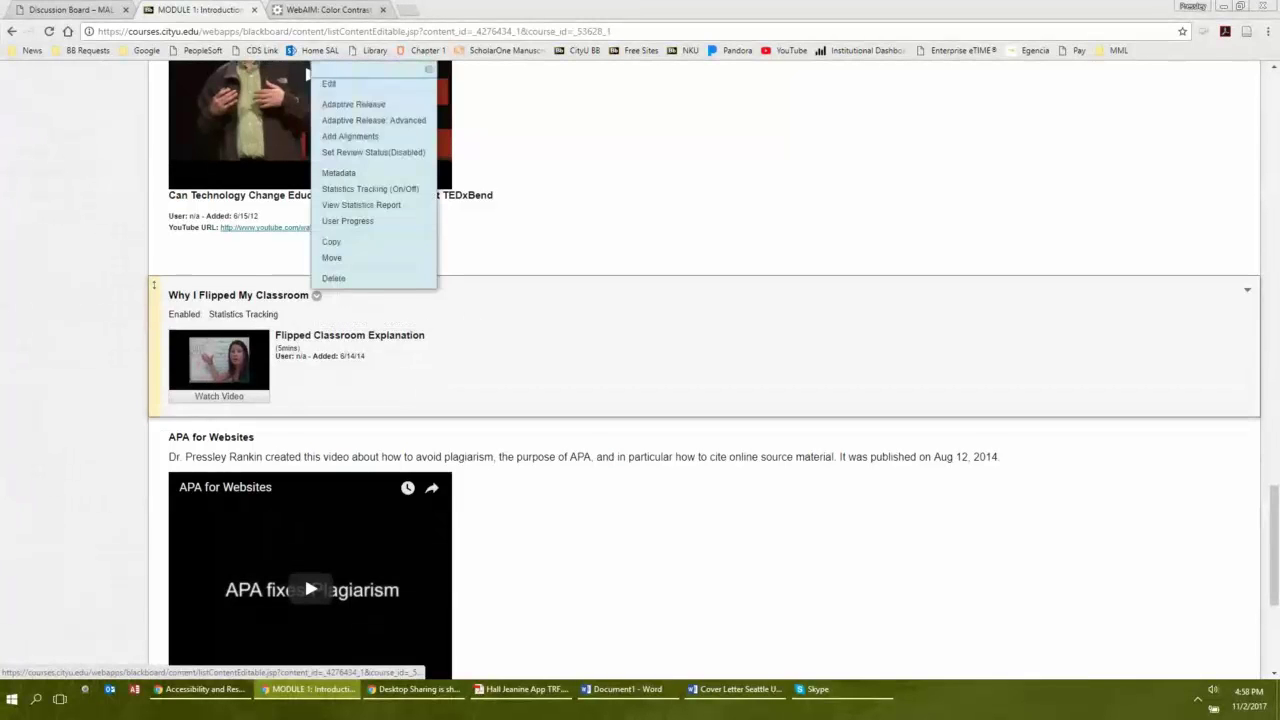
left_click(366, 86)
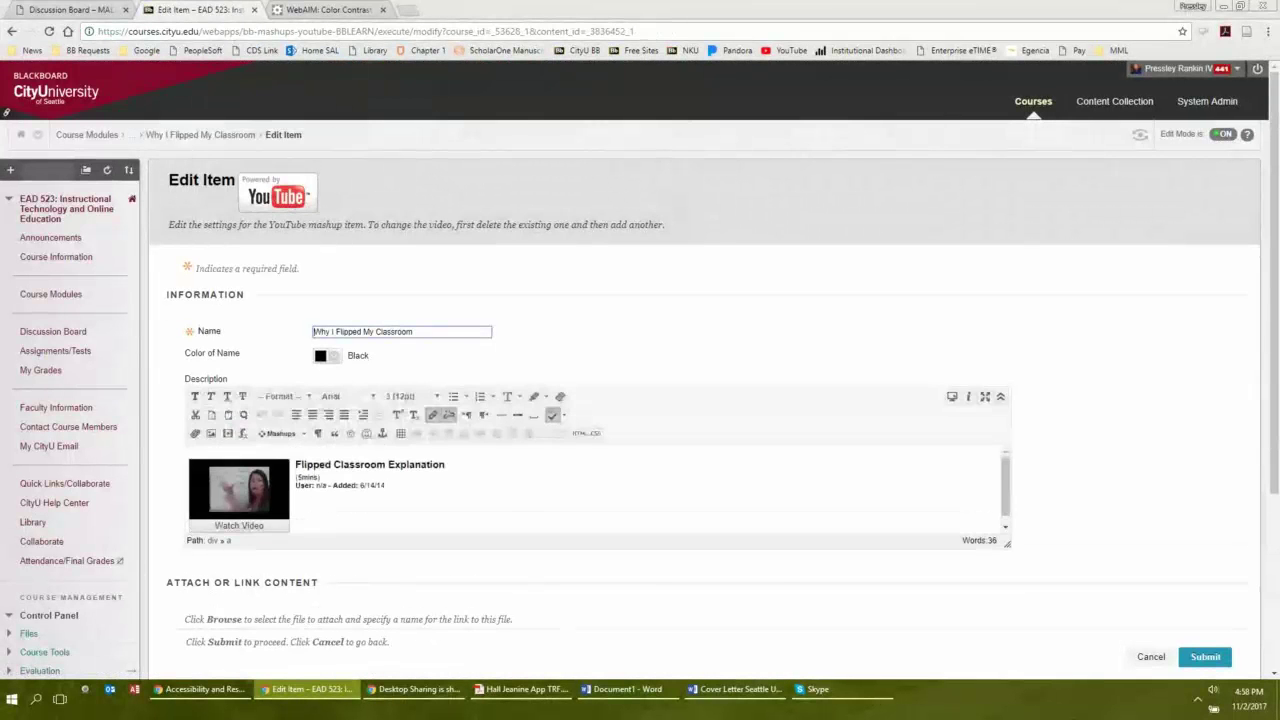
left_click_drag(445, 464, 295, 464)
key("ctrl+c")
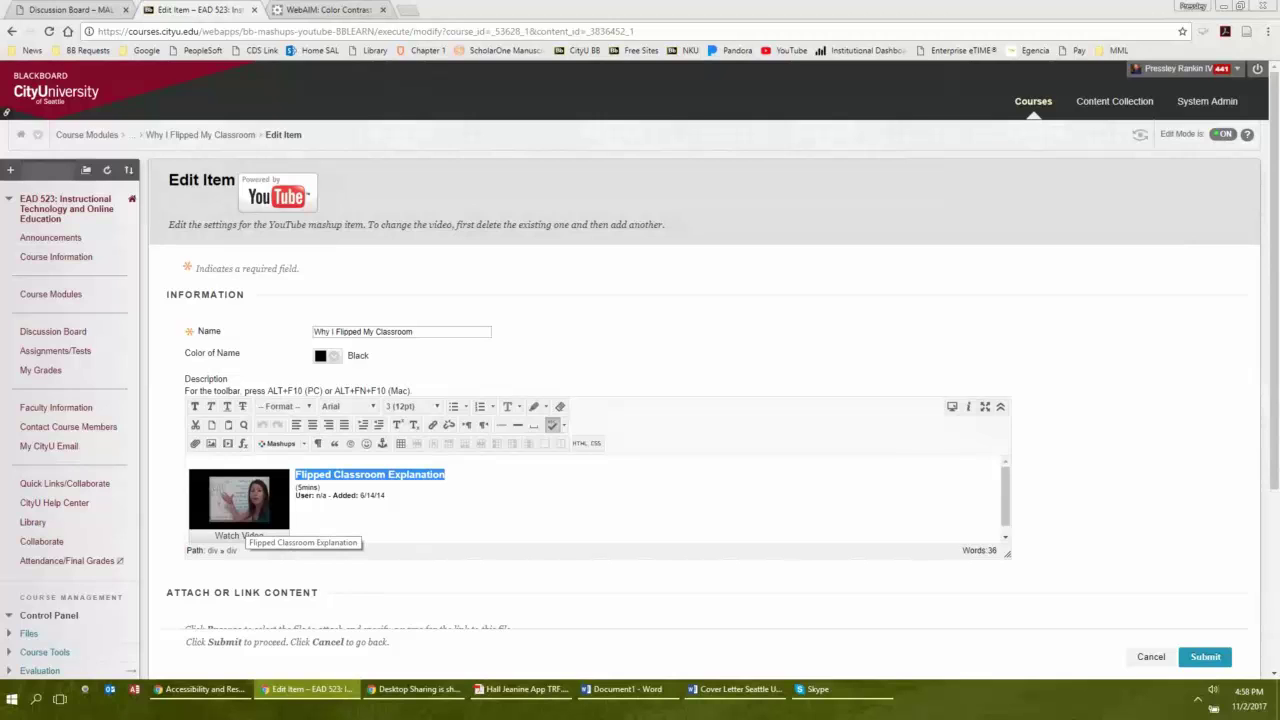
Add an empty line below the video thumbnail in the item's description.
scroll(245, 500, "down", 1)
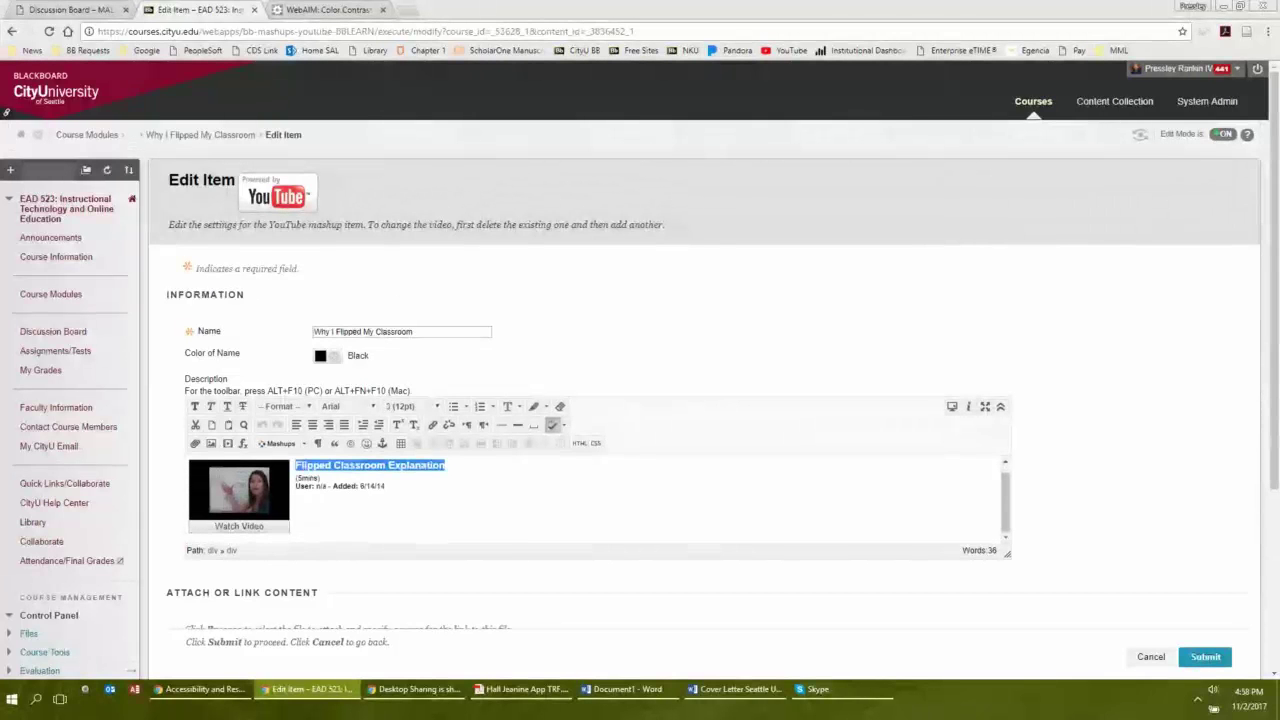
left_click(189, 537)
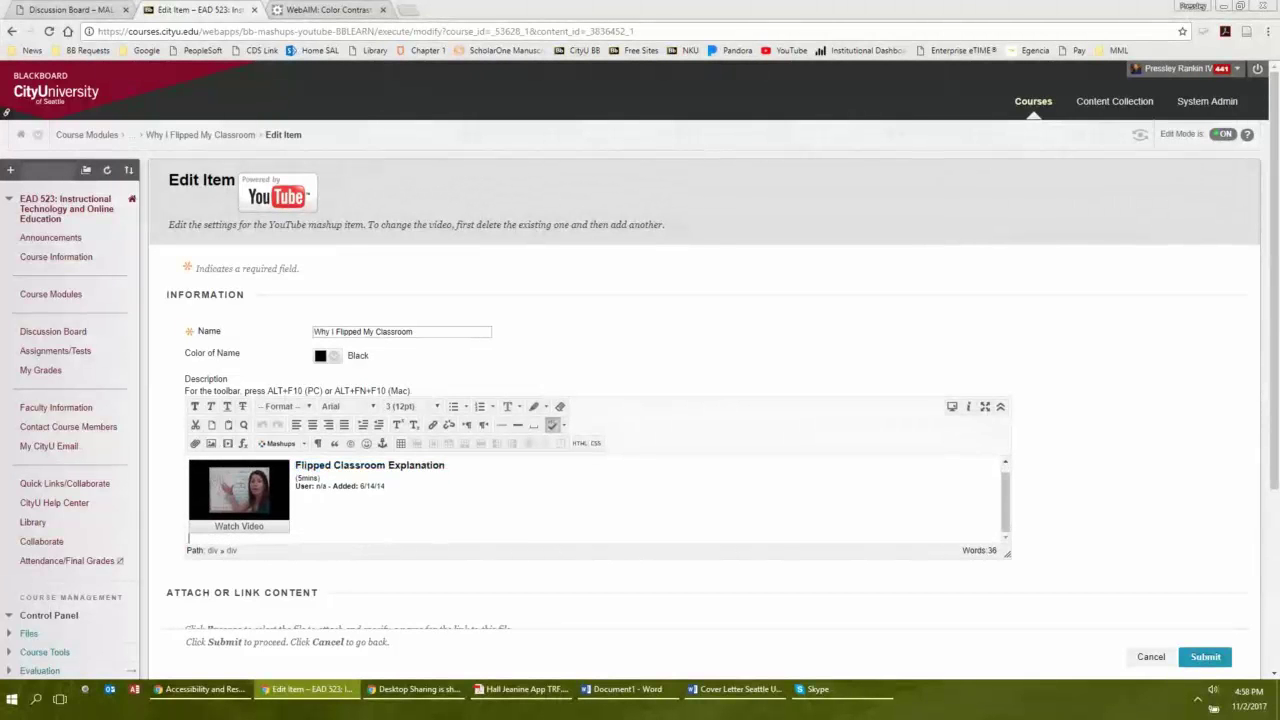
key("Return")
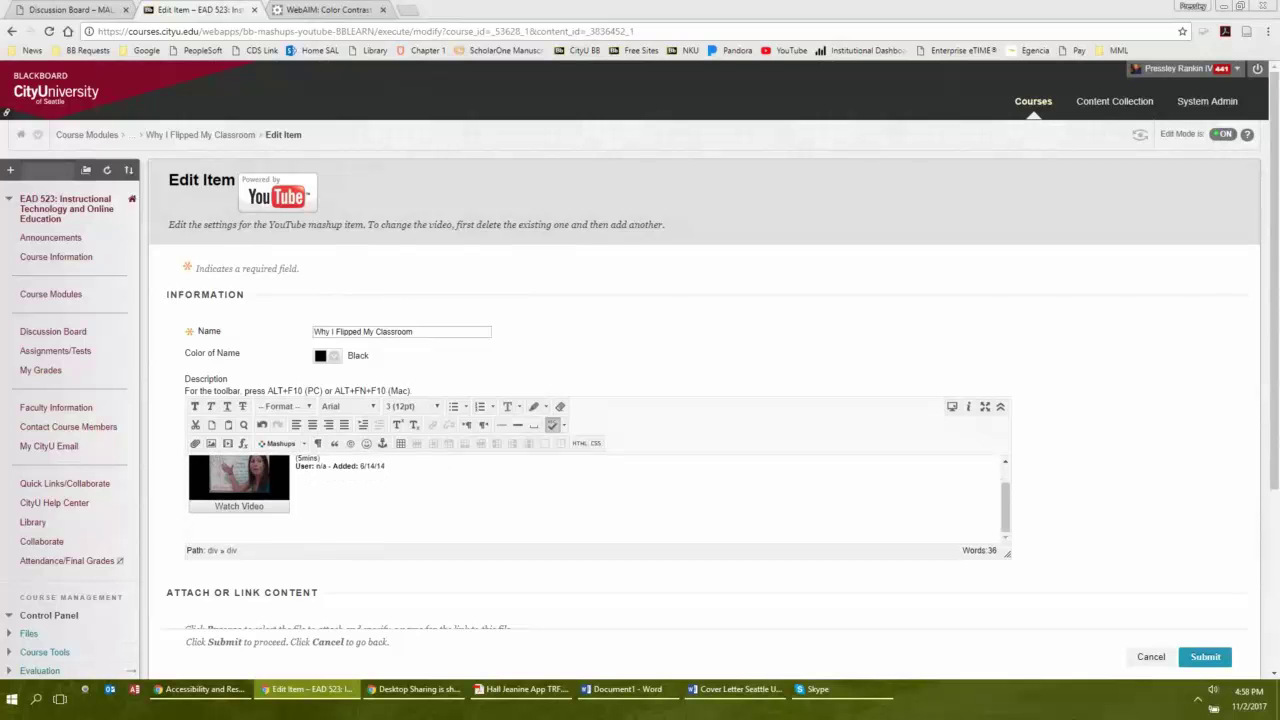
Start a YouTube video mashup in the description and search for "Flipped Classroom Explanation" using the copied title.
scroll(640, 400, "down", 1)
left_click(280, 376)
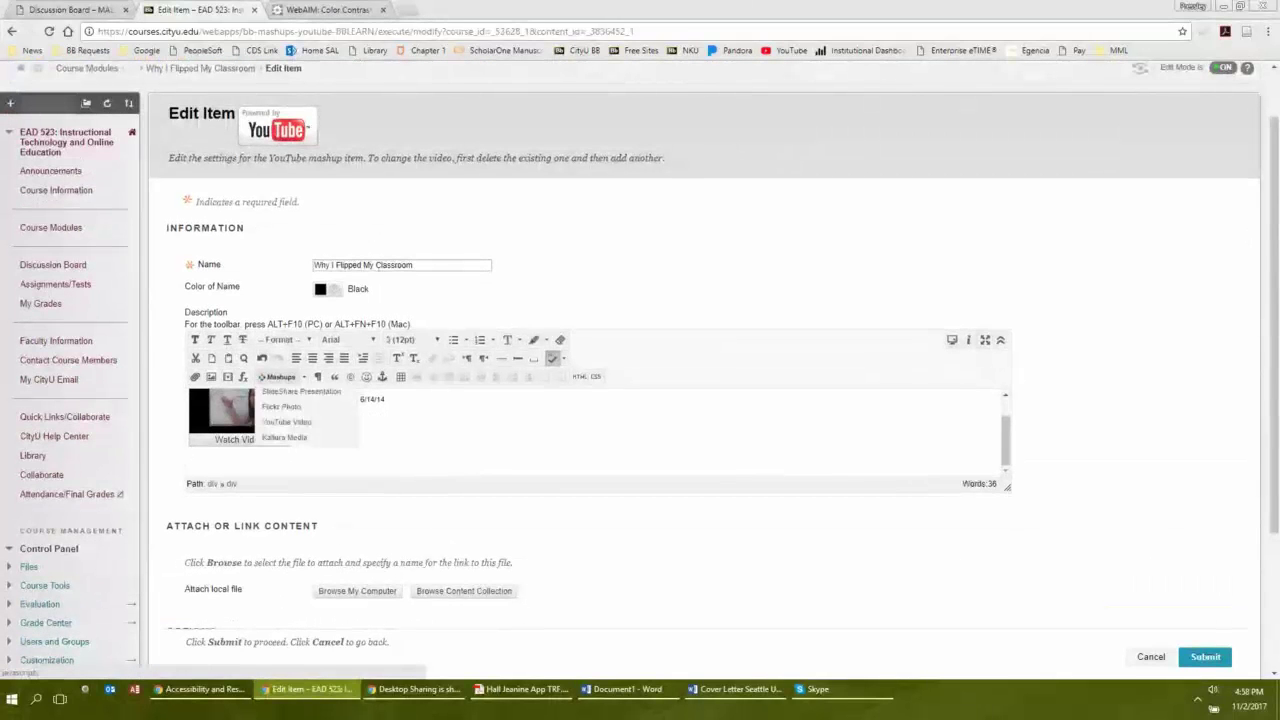
left_click(287, 421)
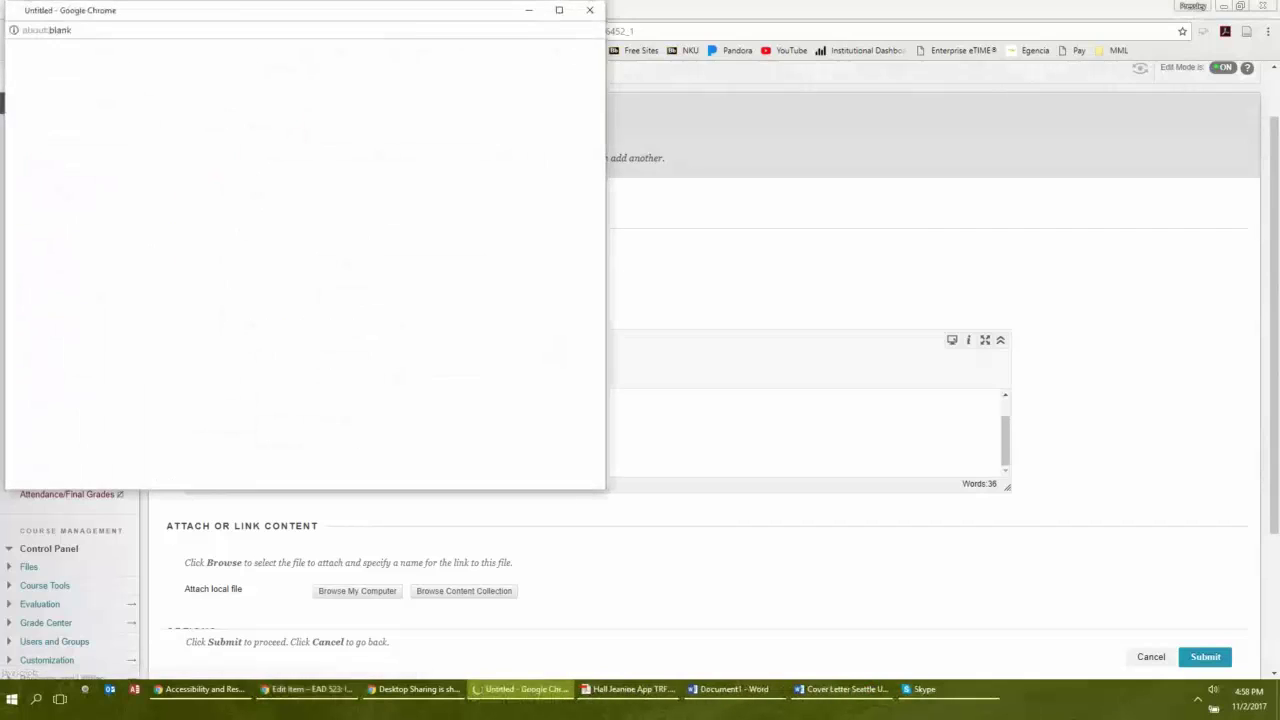
key("ctrl+v")
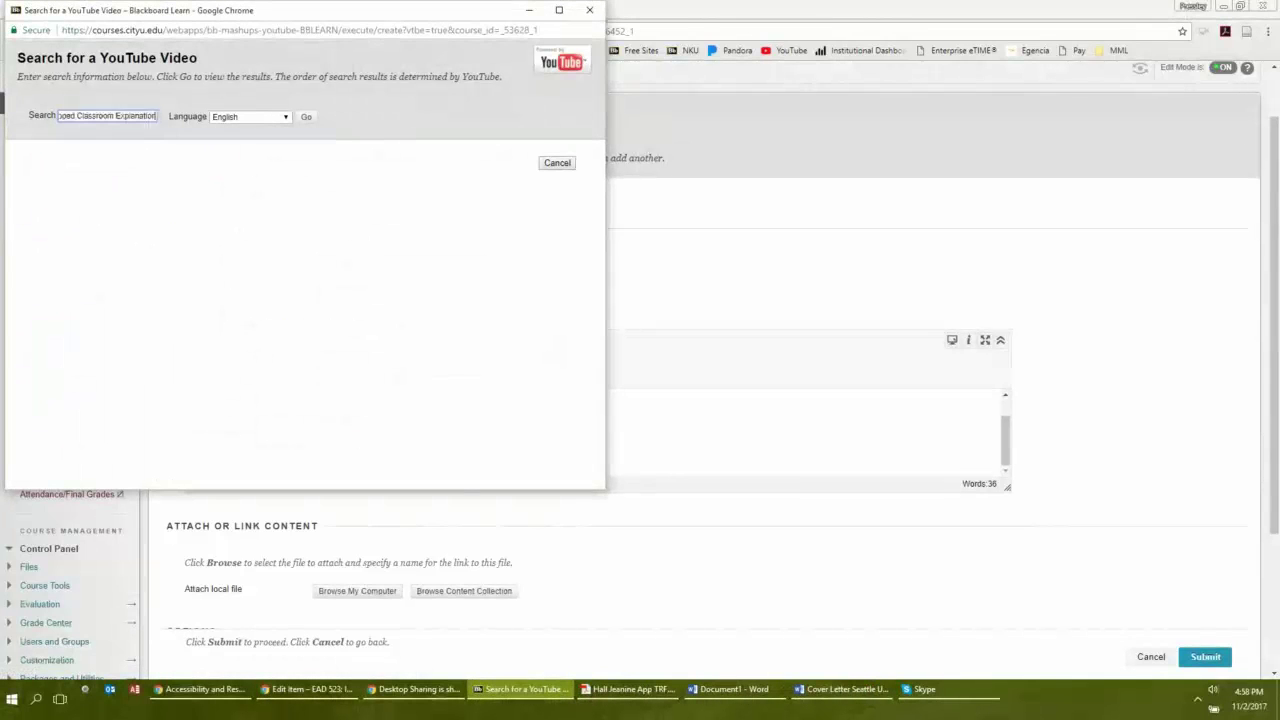
left_click(306, 116)
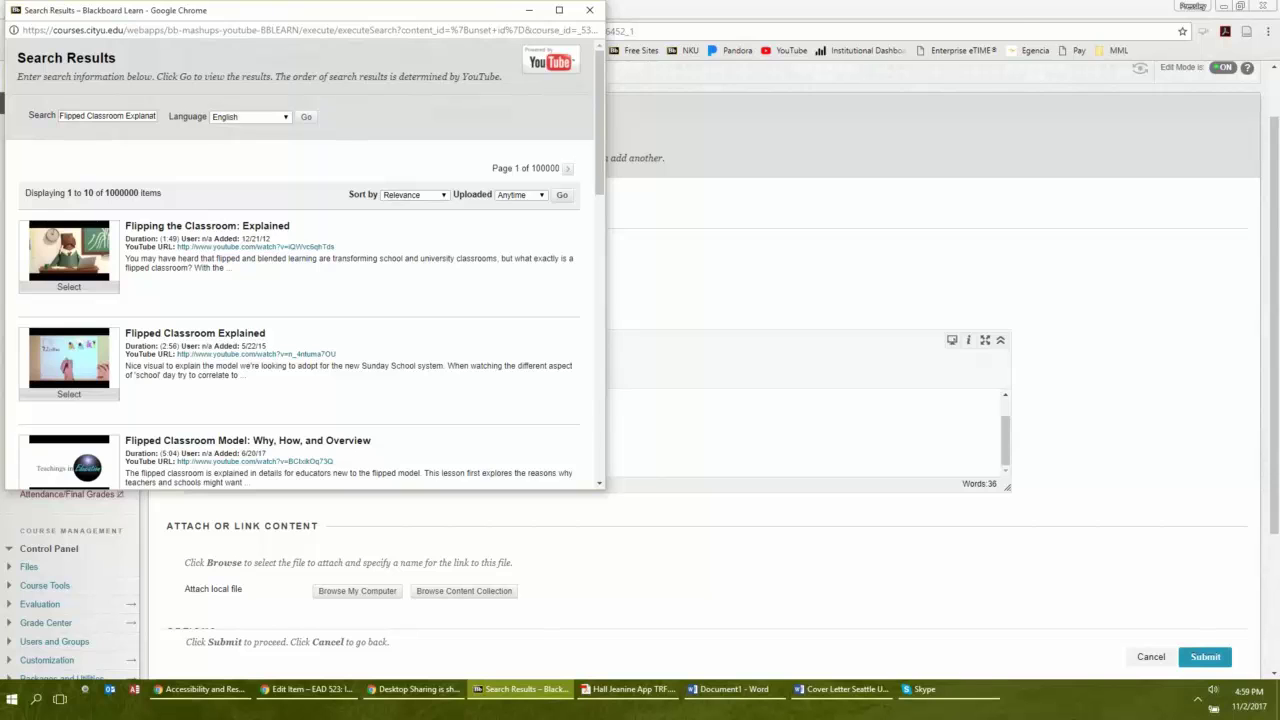
Move the search window clear of the item editor, look through the results, and select the "Flipped Classroom Explained" video.
left_click_drag(300, 10, 761, 8)
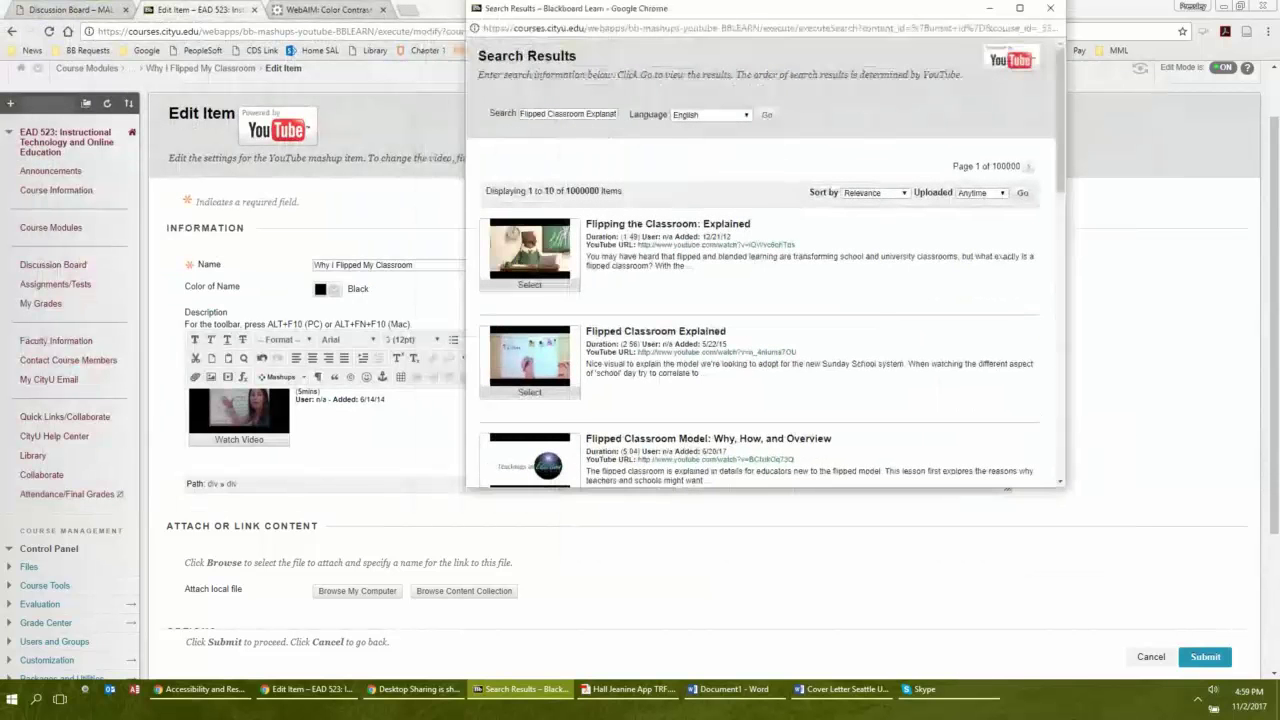
scroll(760, 300, "down", 6)
scroll(760, 300, "up", 8)
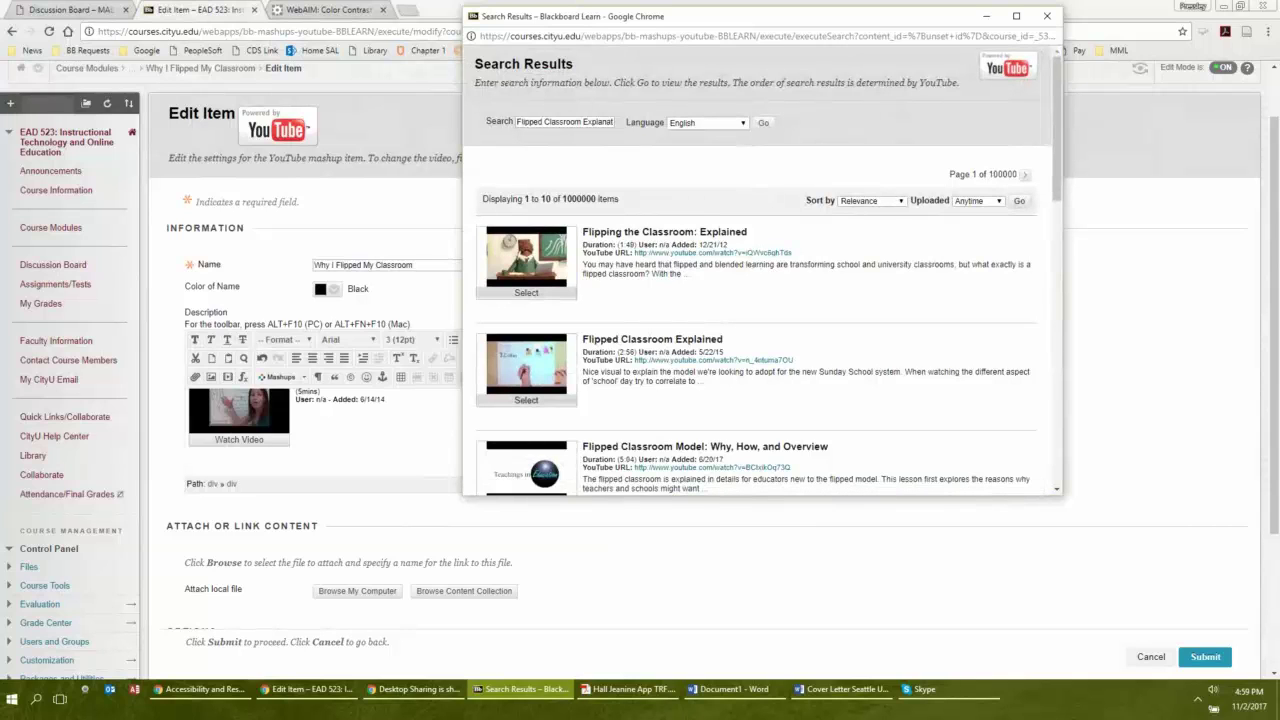
left_click(526, 399)
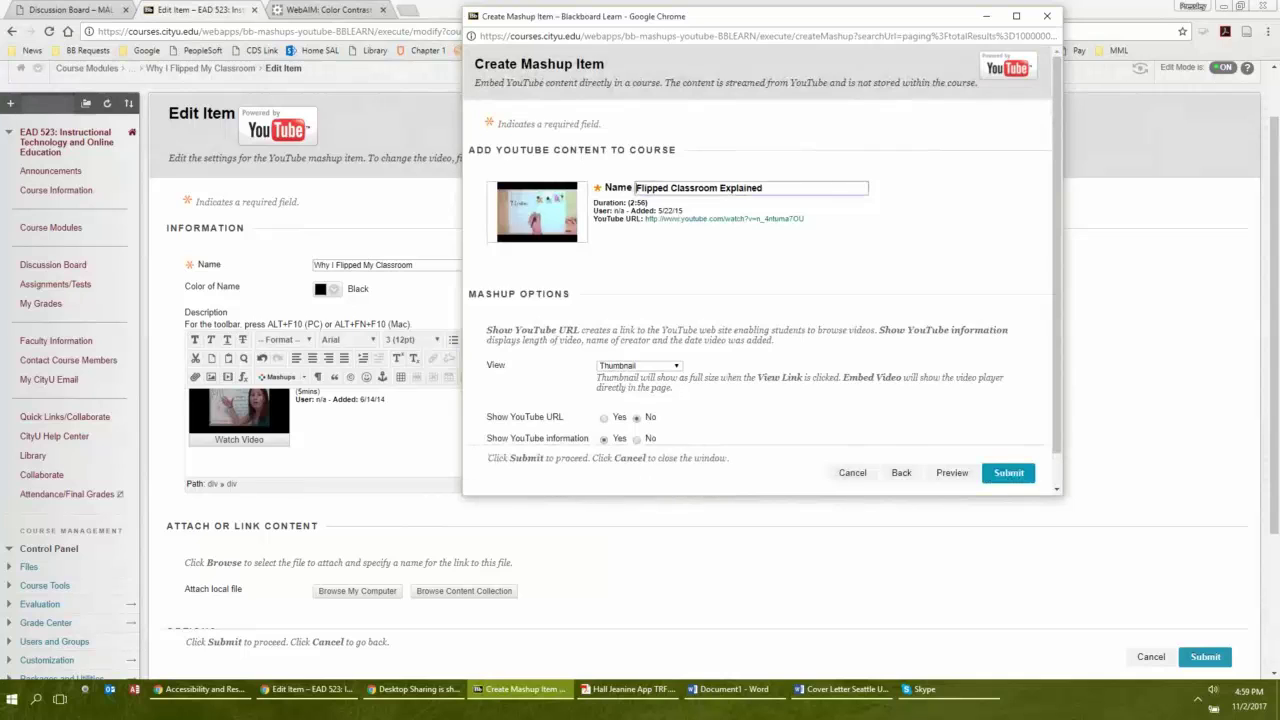
Insert the video with its view set to Embed Video and its YouTube URL shown, and submit the edited item.
scroll(761, 265, "down", 1)
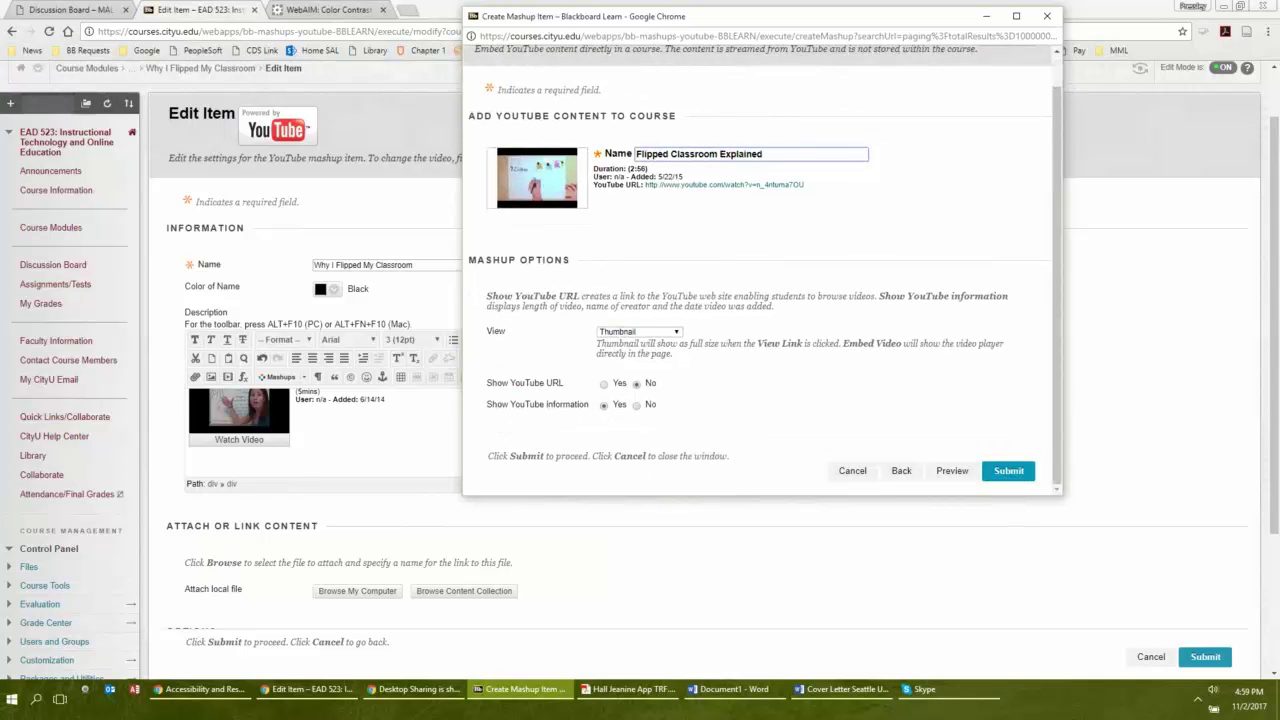
left_click(638, 331)
left_click(640, 364)
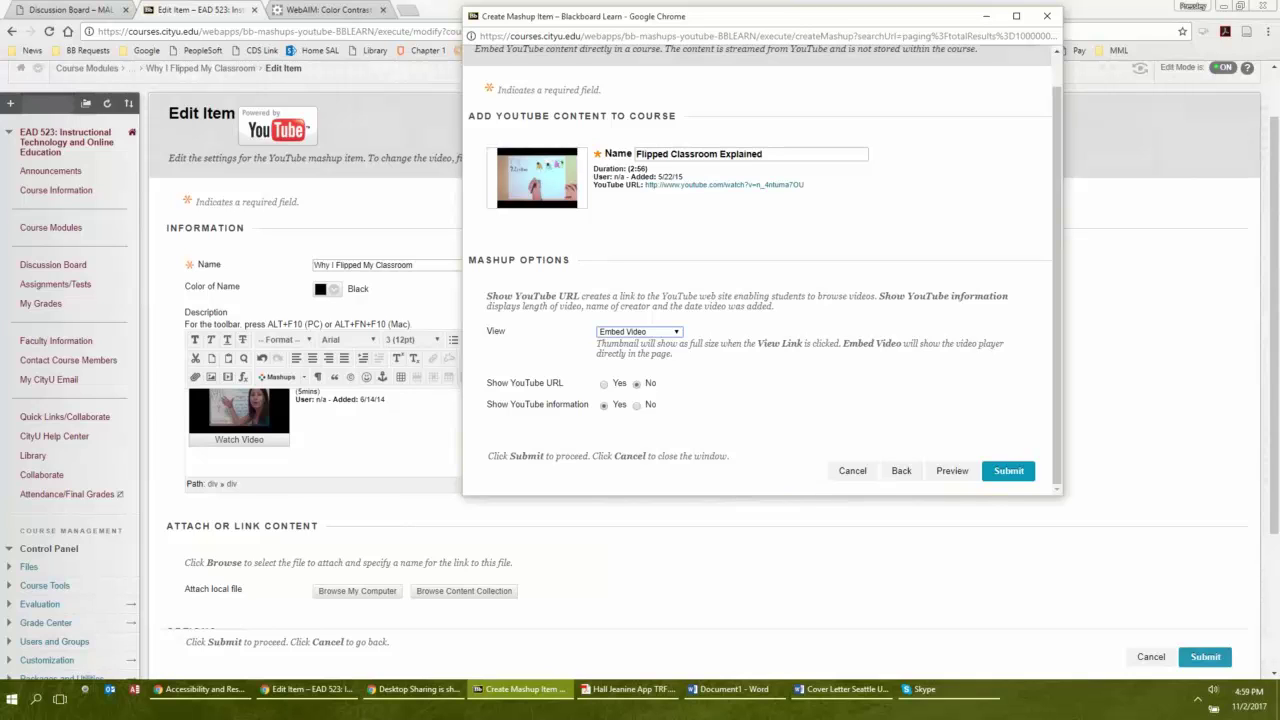
left_click(603, 383)
left_click(1008, 471)
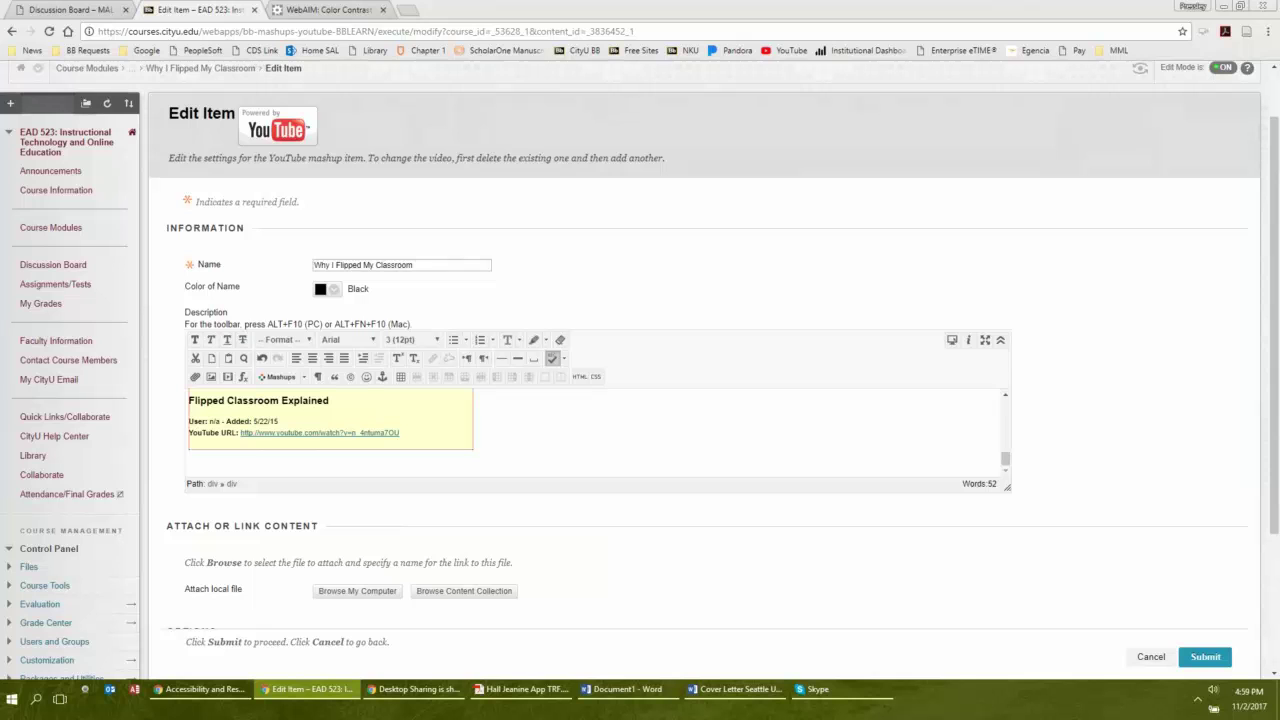
left_click(1205, 656)
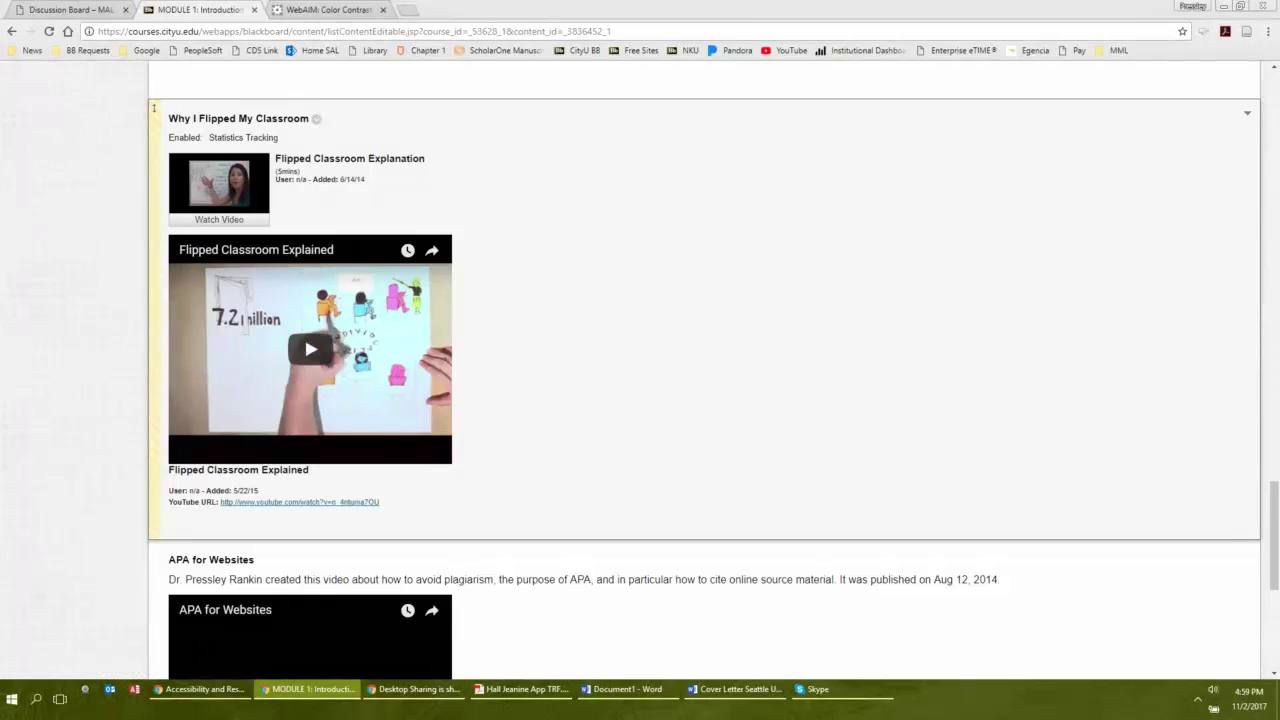
Review the rest of Module 1, follow its Discussion Board link, and examine how the forum prompts for Modules 1 to 5 are formatted.
scroll(640, 460, "down", 5)
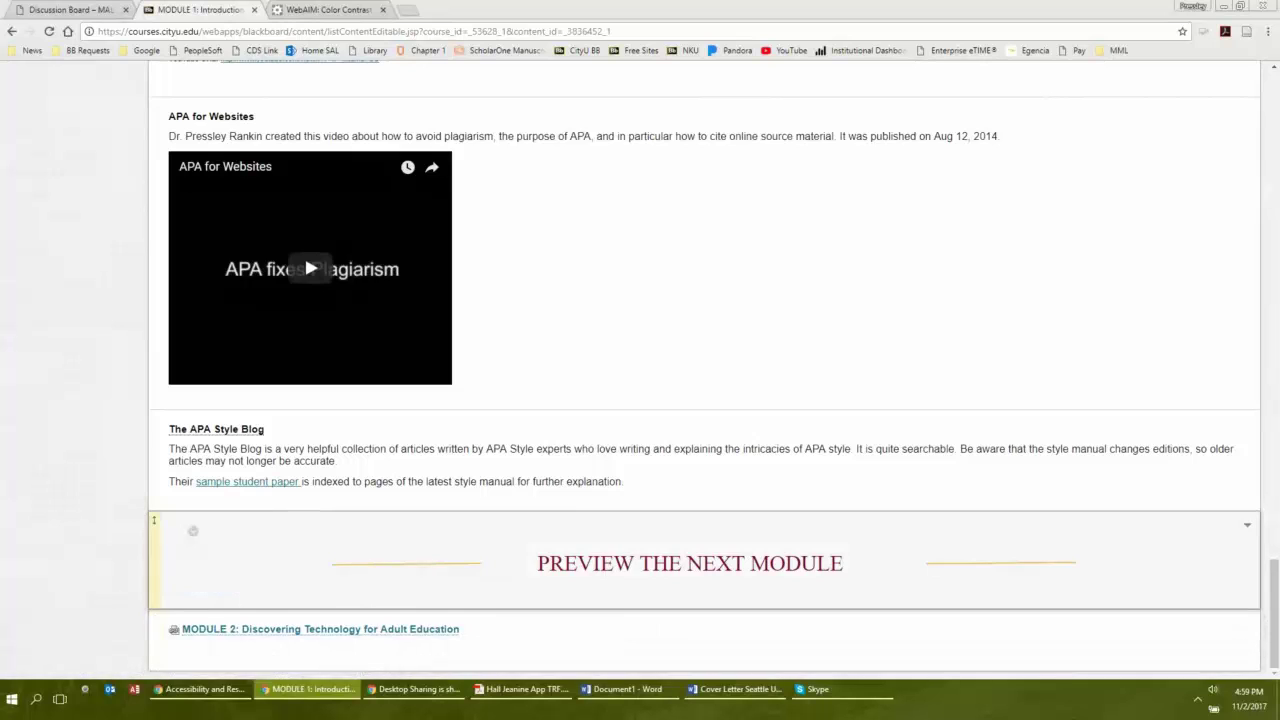
scroll(640, 460, "up", 5)
scroll(304, 254, "up", 15)
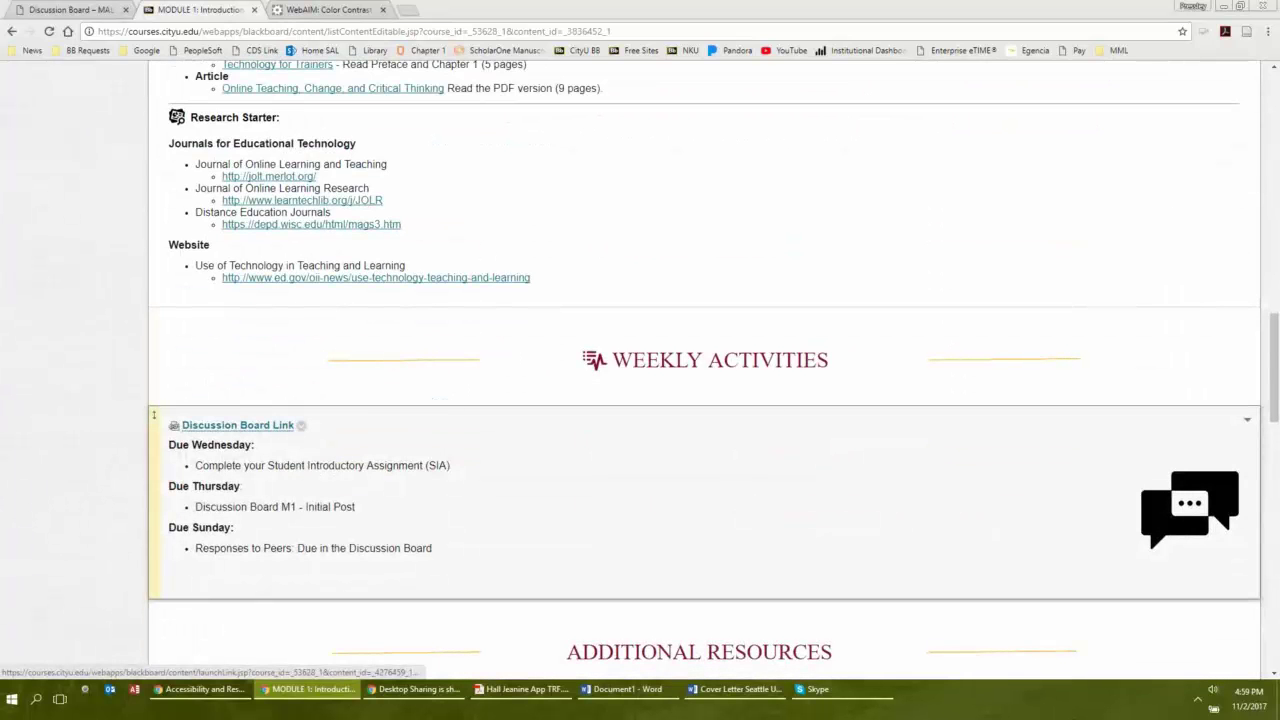
left_click(238, 425)
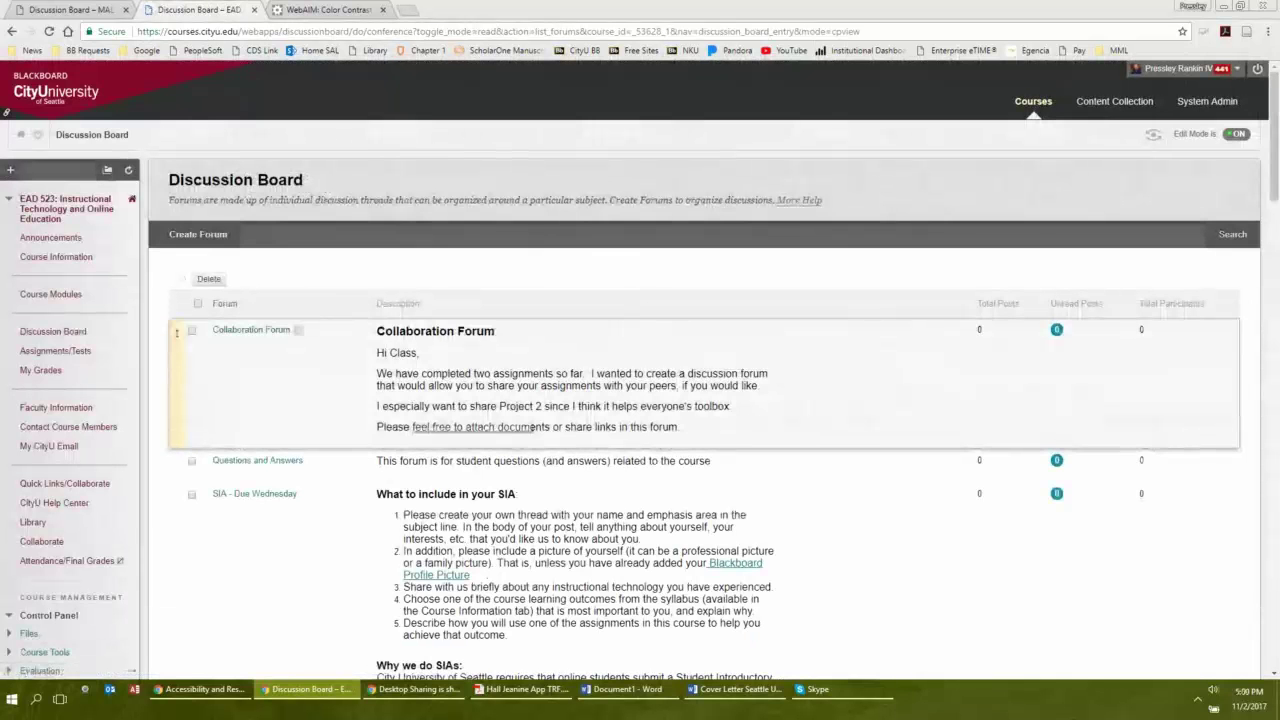
scroll(405, 405, "down", 7)
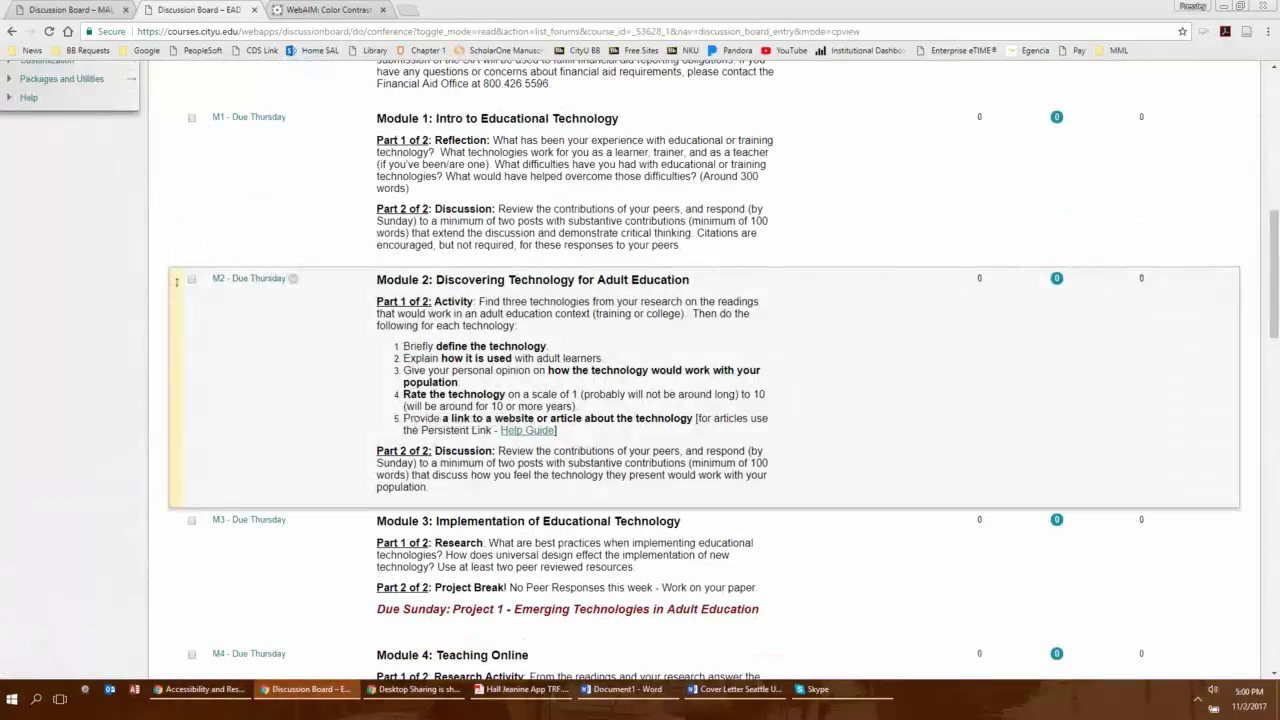
scroll(445, 395, "down", 3)
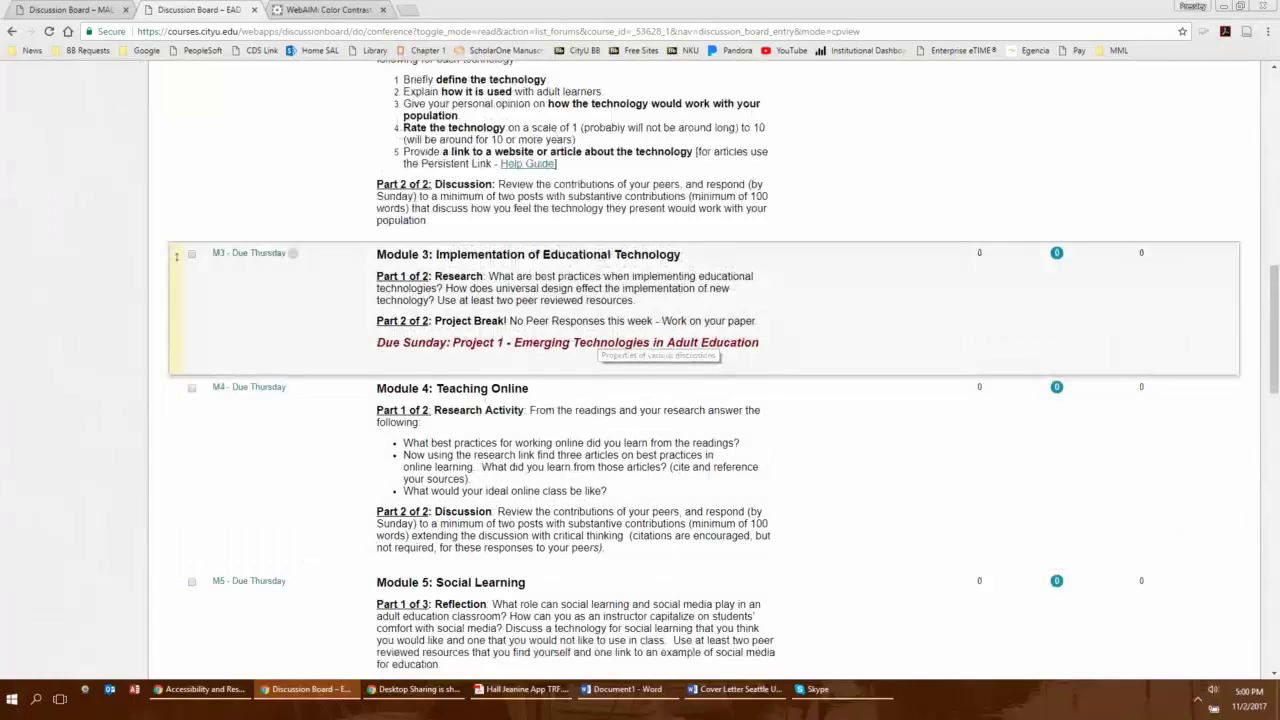
Examine how the discussion prompts through Module 7 use headings, part labels and due-date notes, and return to the start of the forum list.
scroll(470, 300, "up", 3)
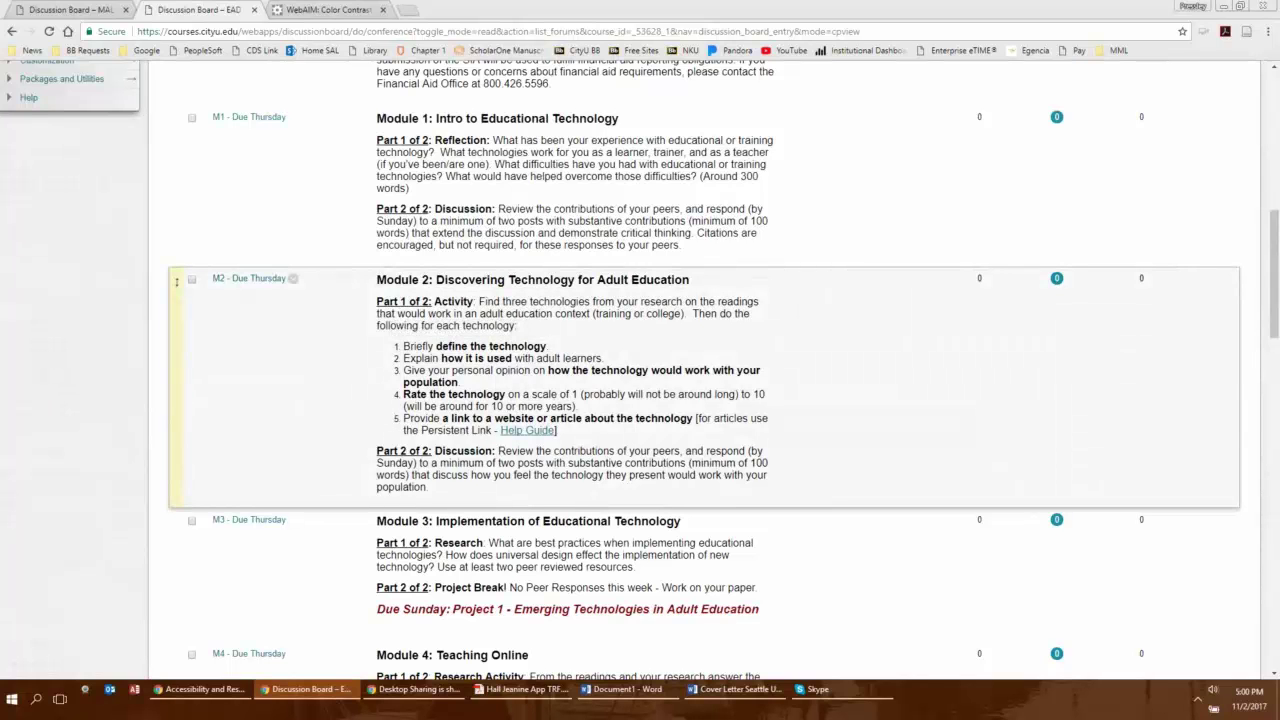
scroll(176, 589, "down", 1)
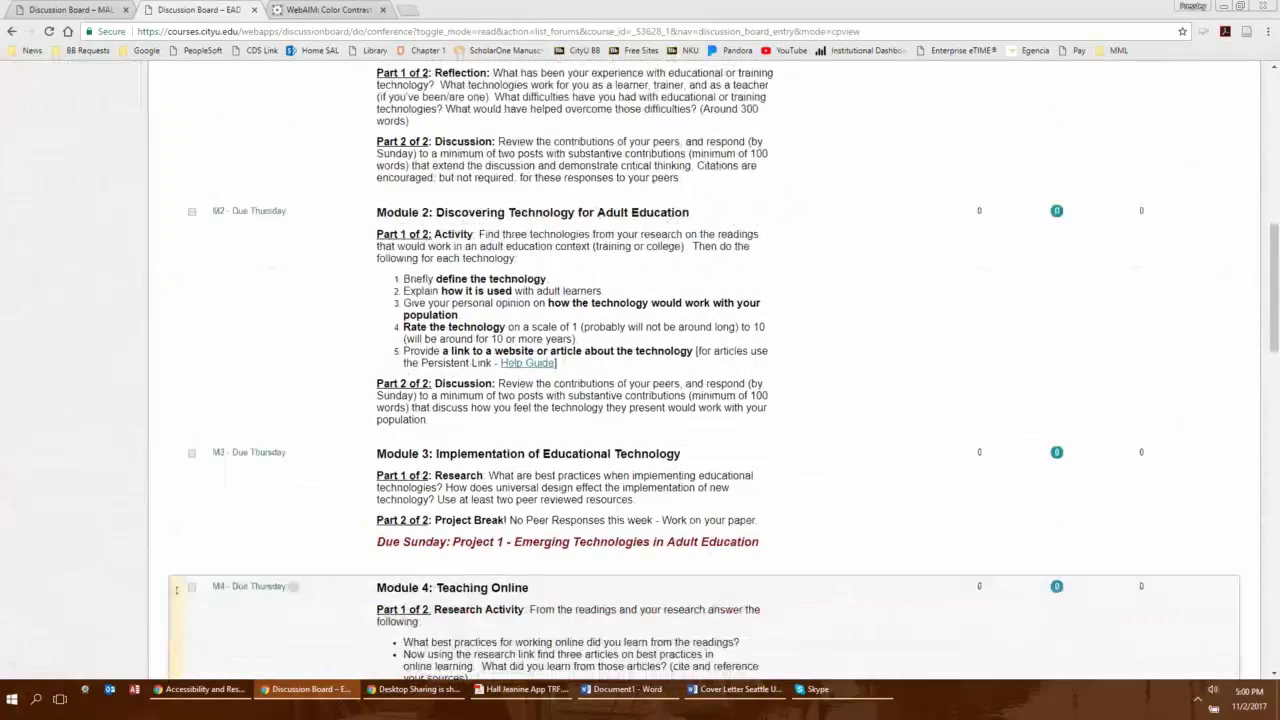
scroll(177, 590, "down", 4)
scroll(177, 517, "down", 4)
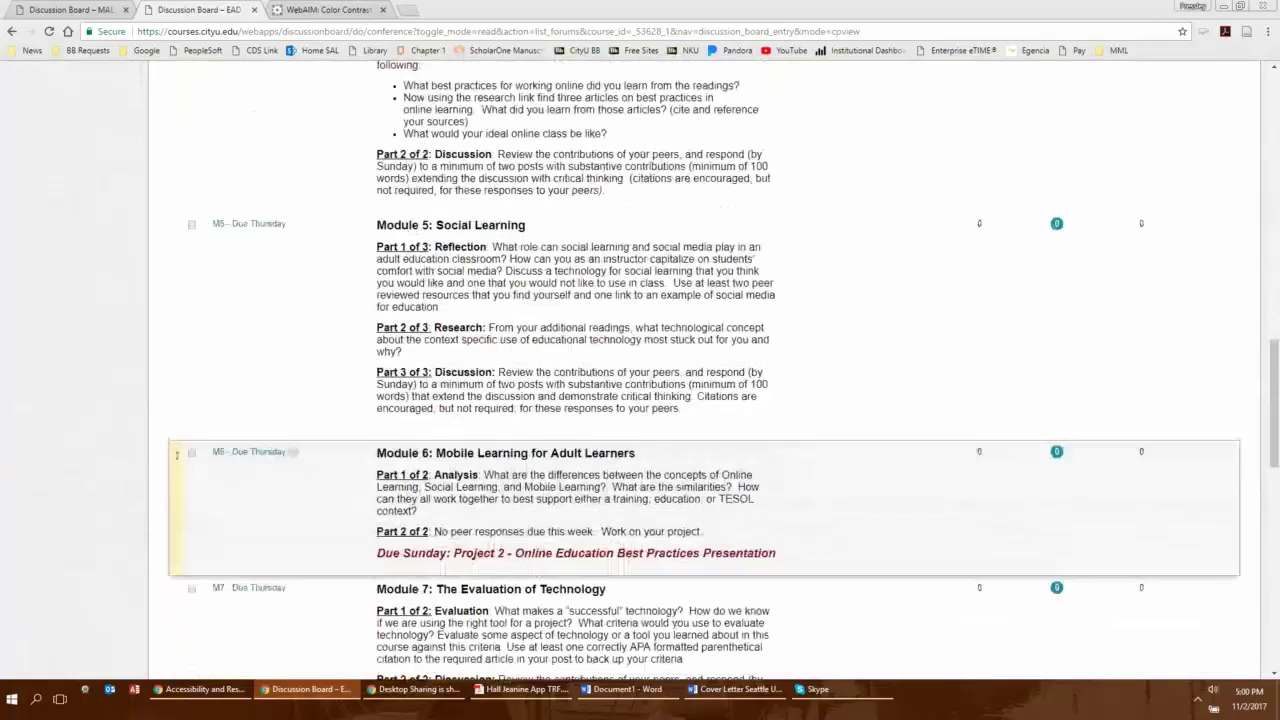
scroll(177, 460, "down", 2)
scroll(177, 477, "up", 15)
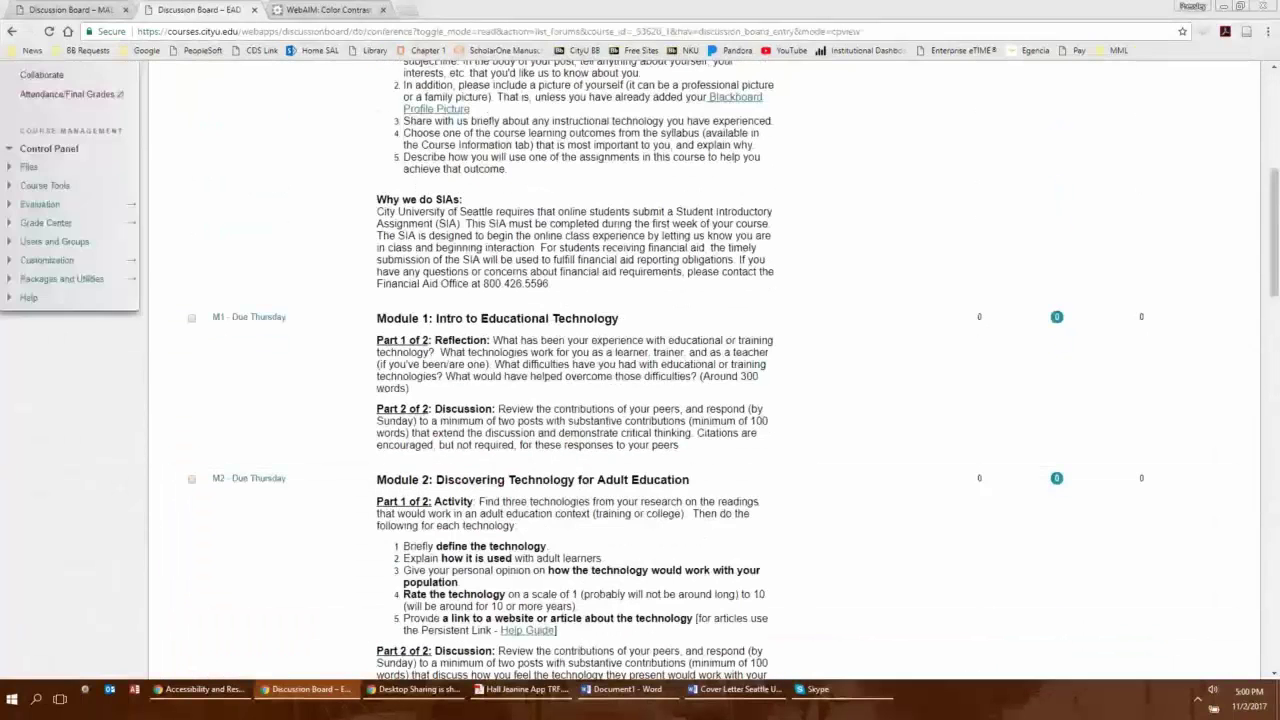
scroll(177, 477, "up", 7)
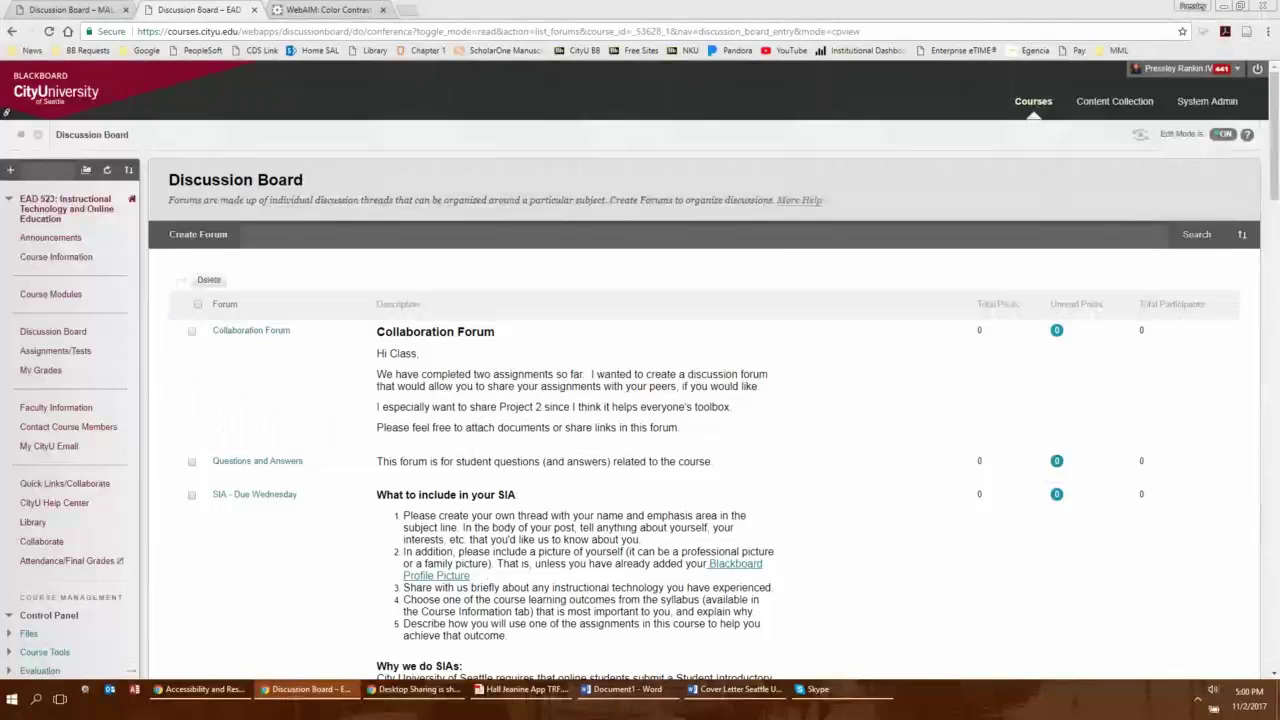
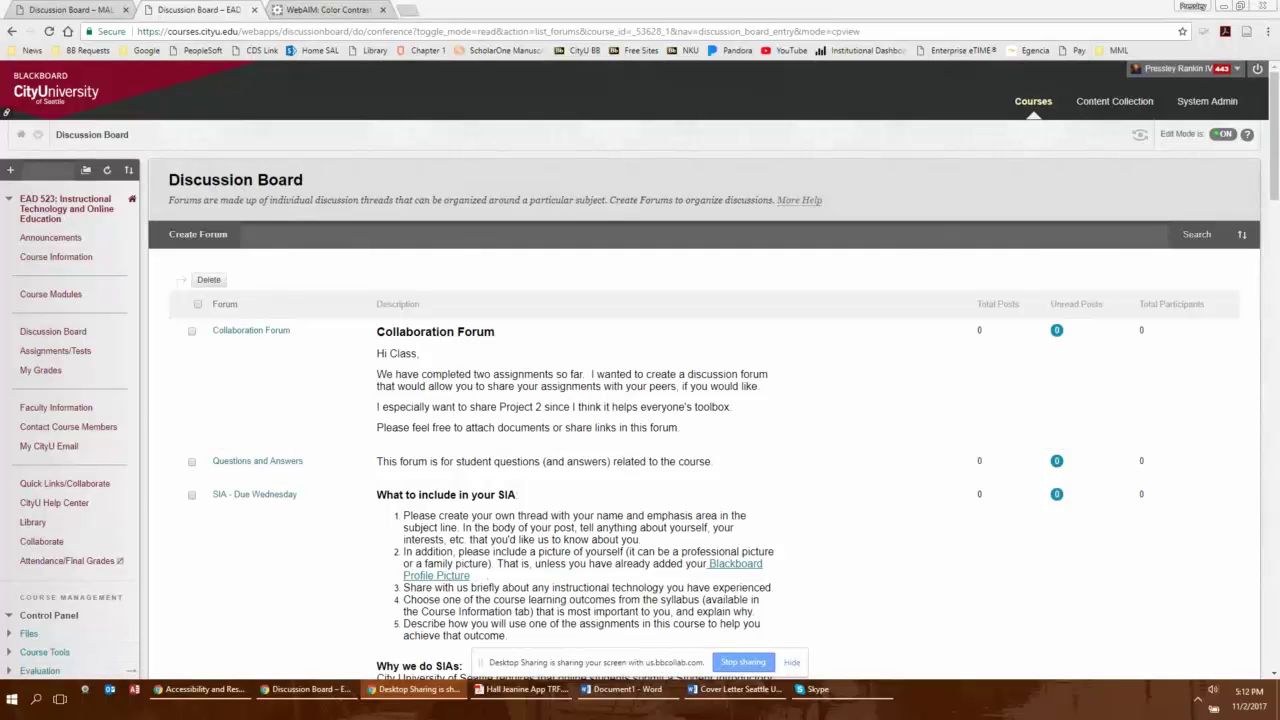
scroll(176, 333, "down", 3)
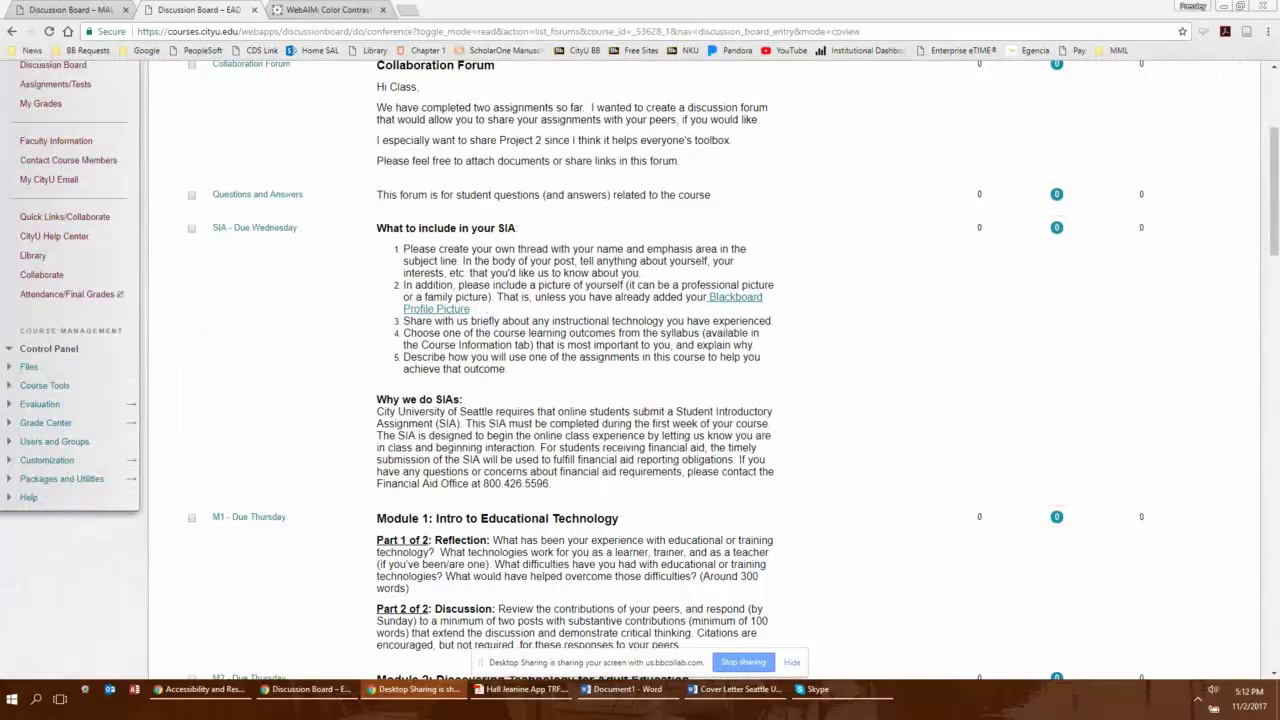
scroll(176, 398, "up", 2)
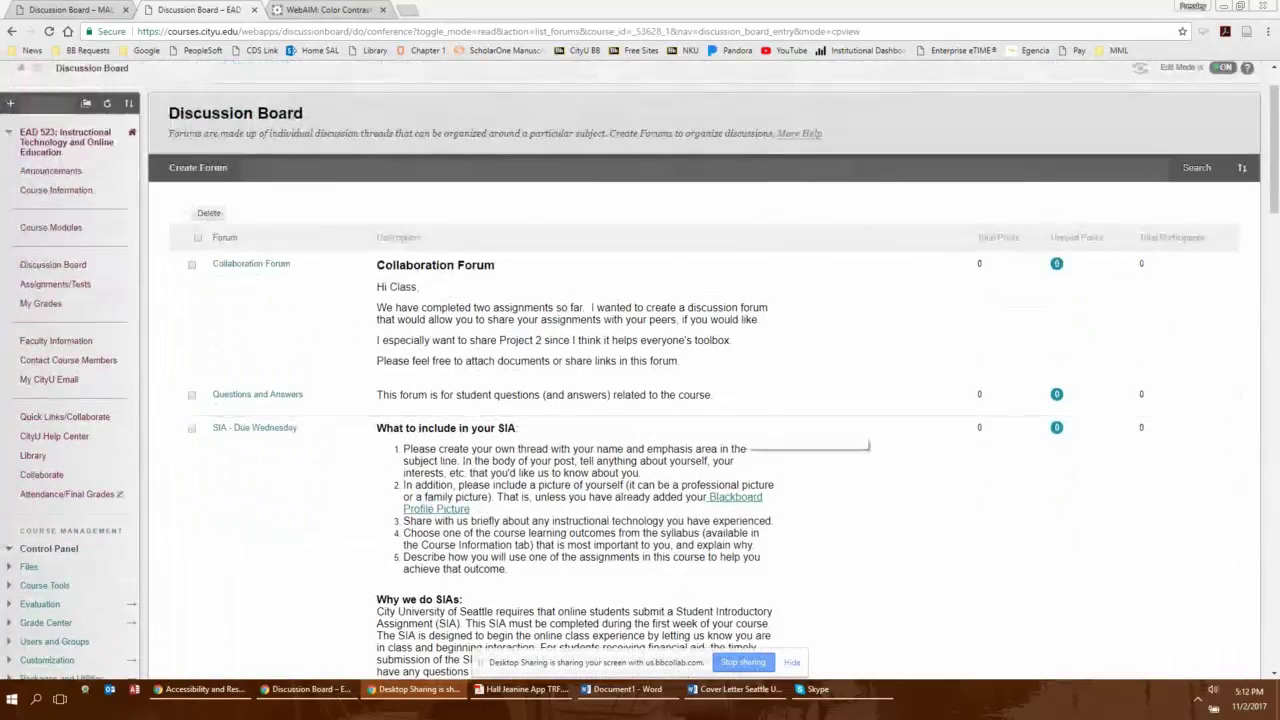
scroll(700, 430, "up", 1)
scroll(640, 368, "up", 1)
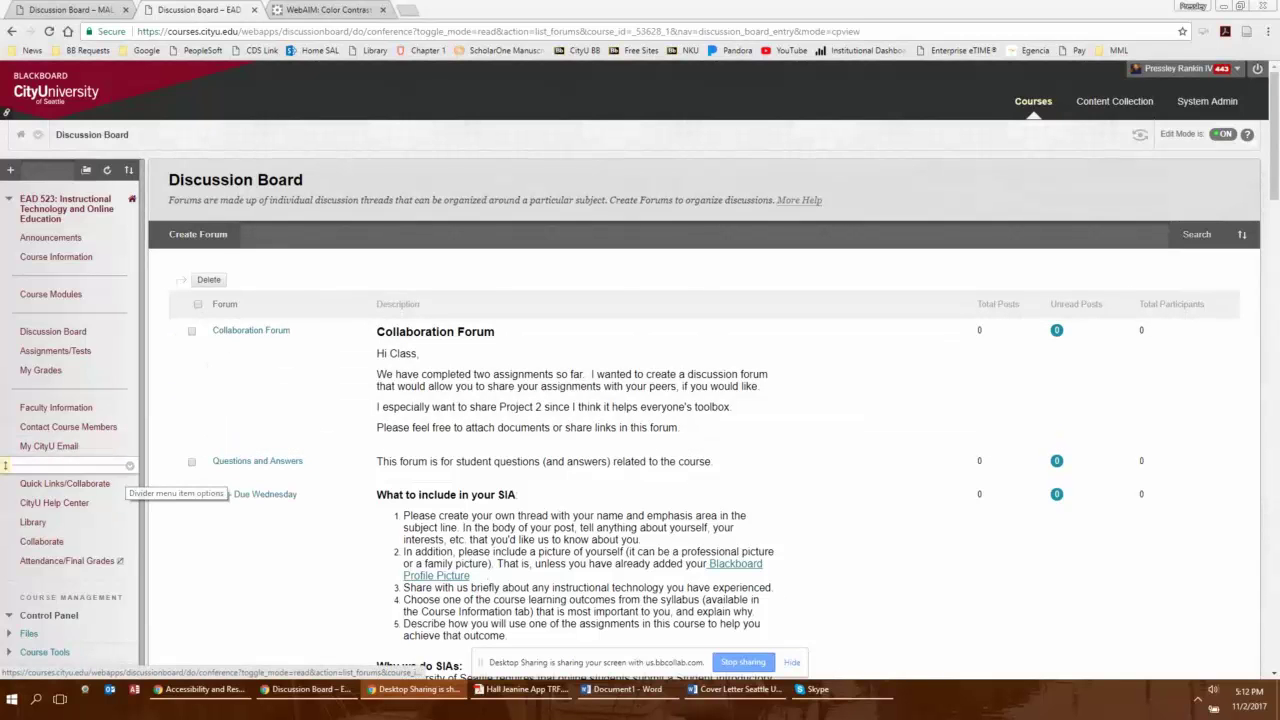
scroll(48, 440, "down", 2)
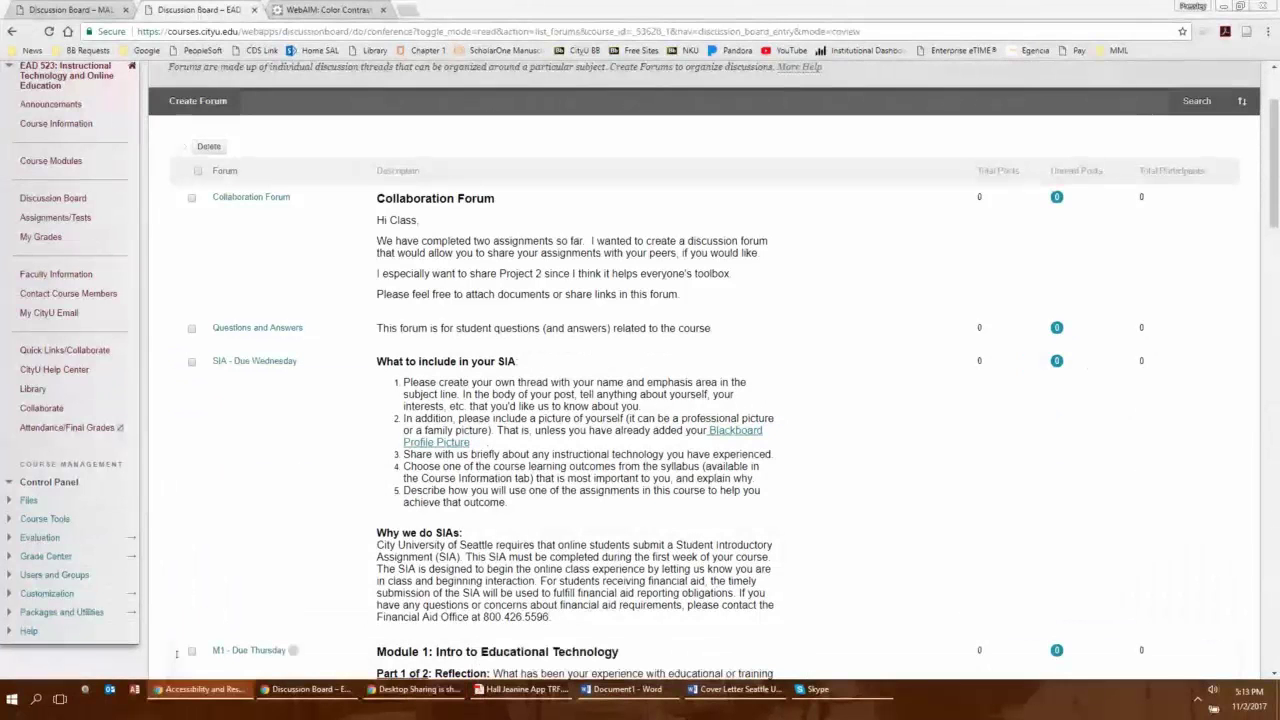
scroll(176, 653, "down", 1)
scroll(700, 370, "down", 1)
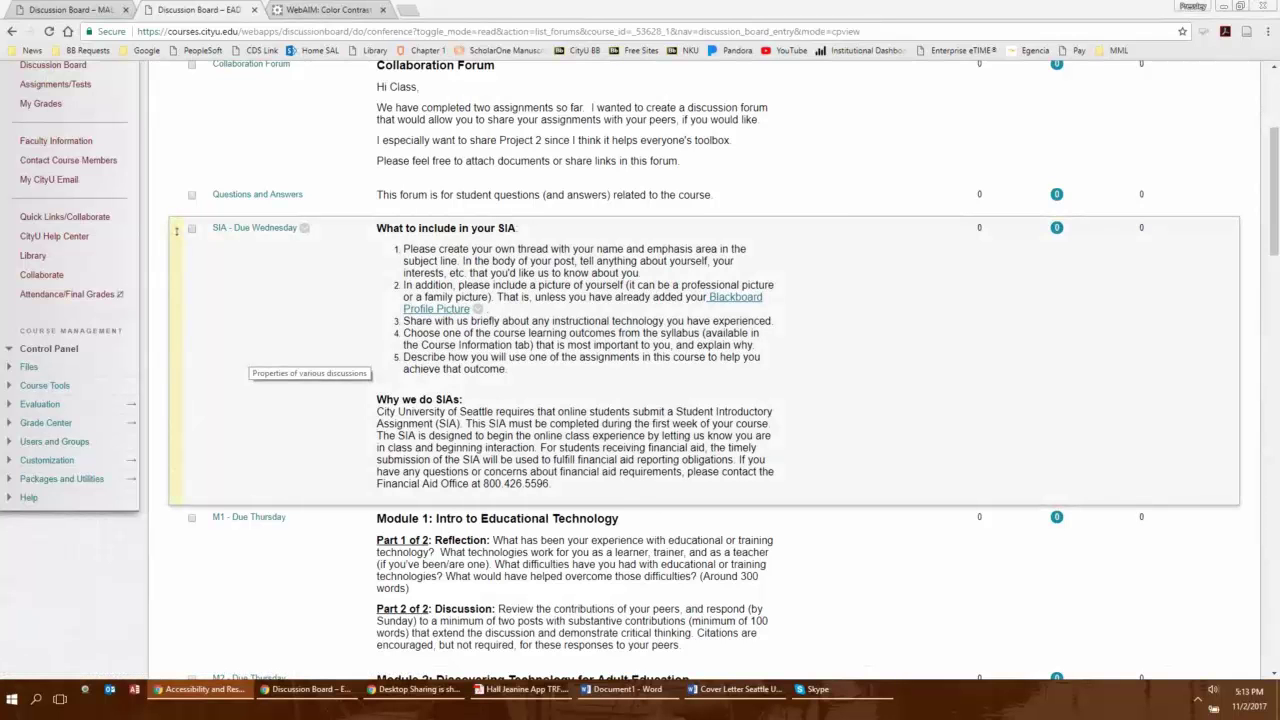
scroll(255, 352, "up", 3)
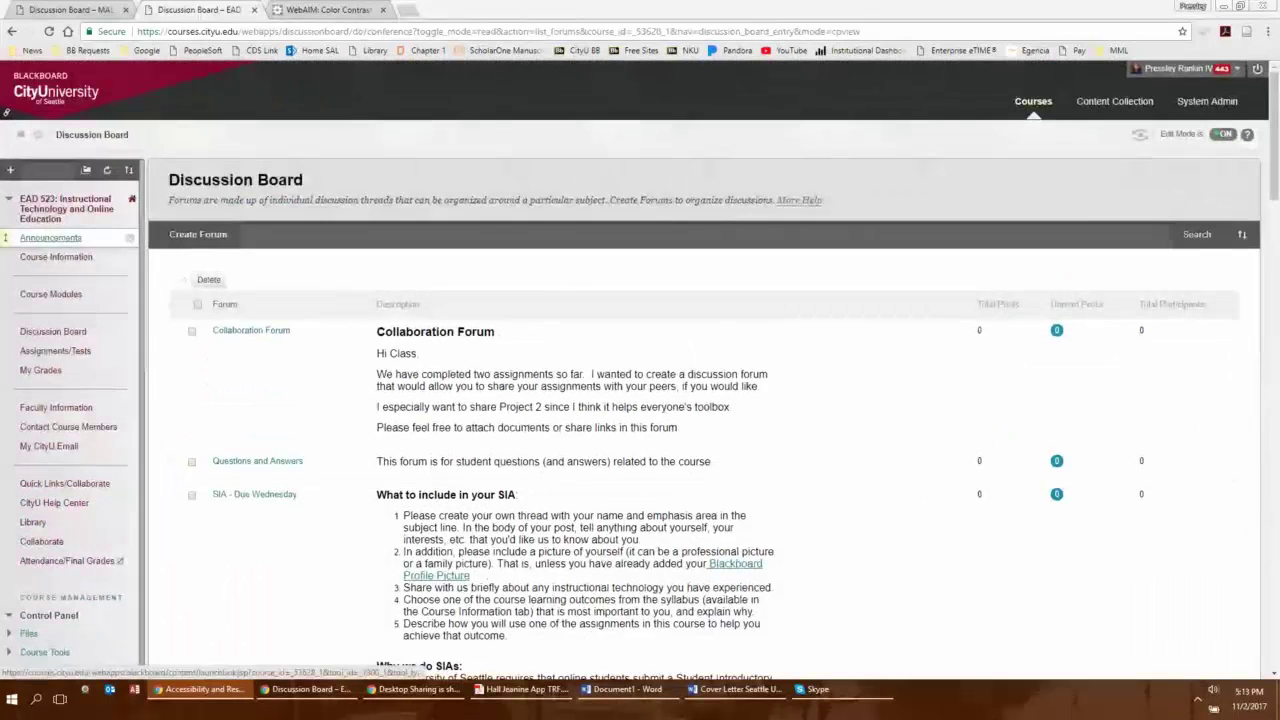
Create a new item in Course Modules and start a Kaltura Media mashup in its text.
left_click(51, 294)
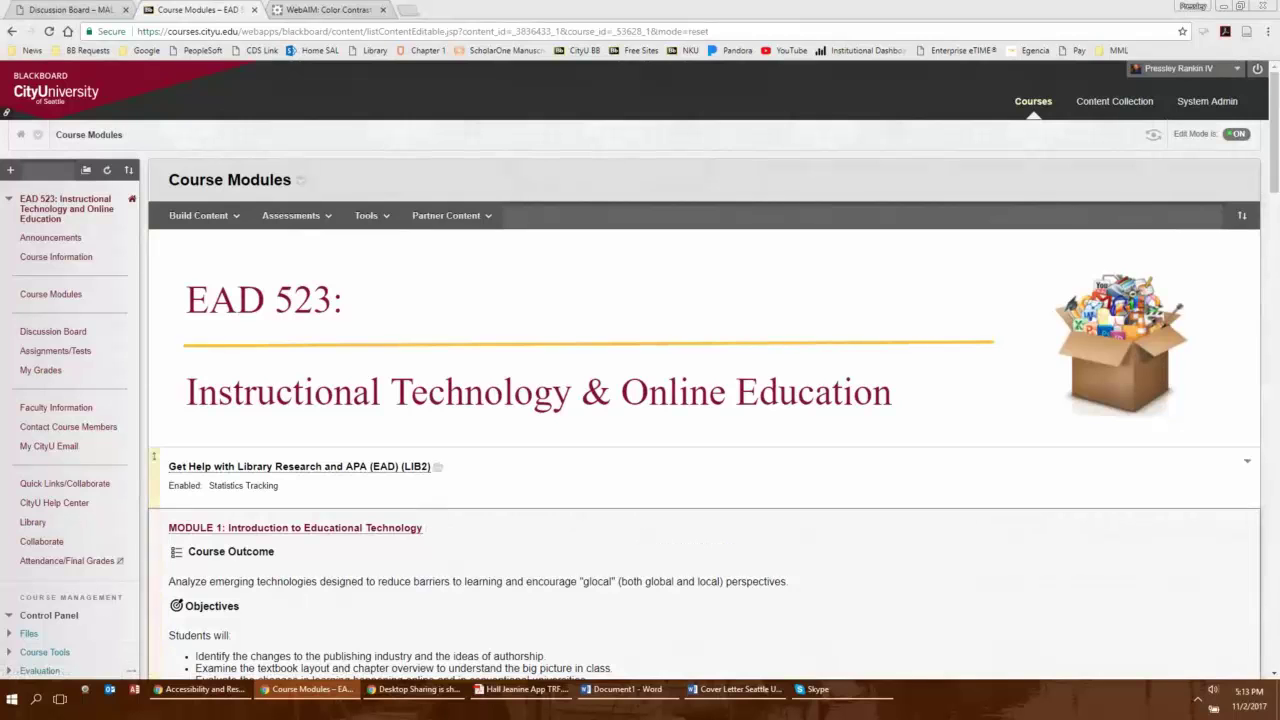
left_click(198, 215)
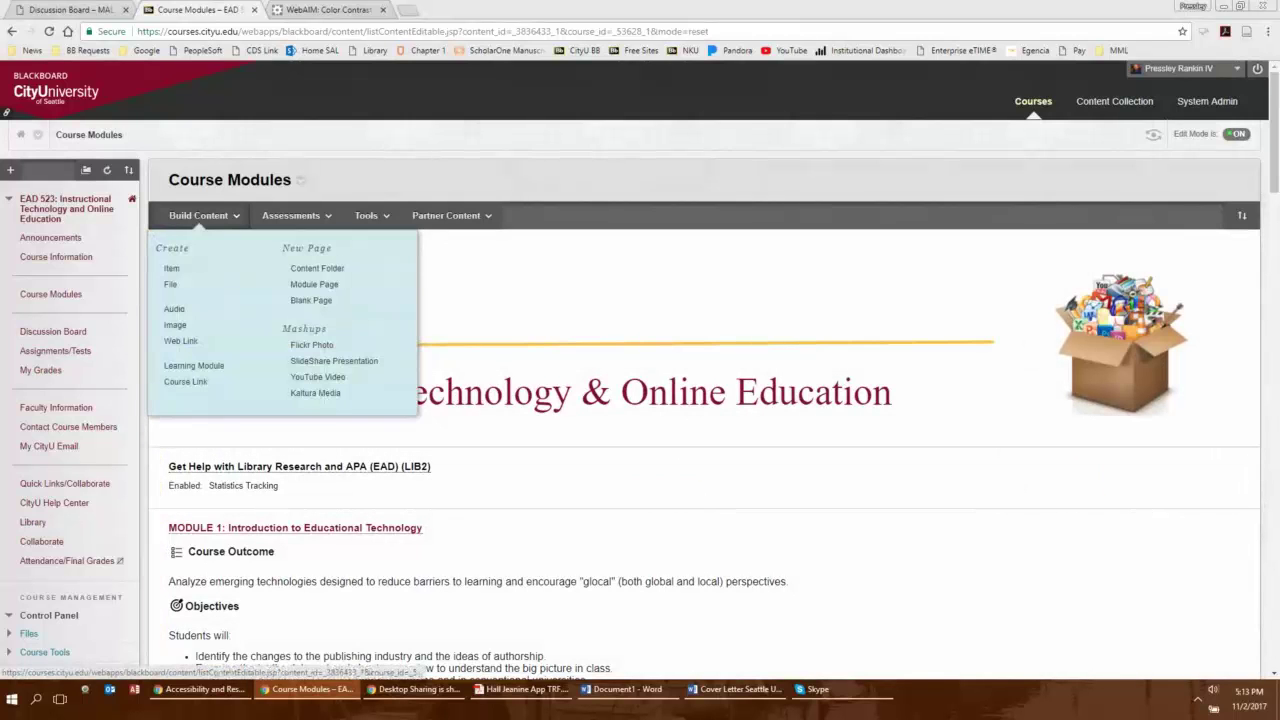
left_click(172, 268)
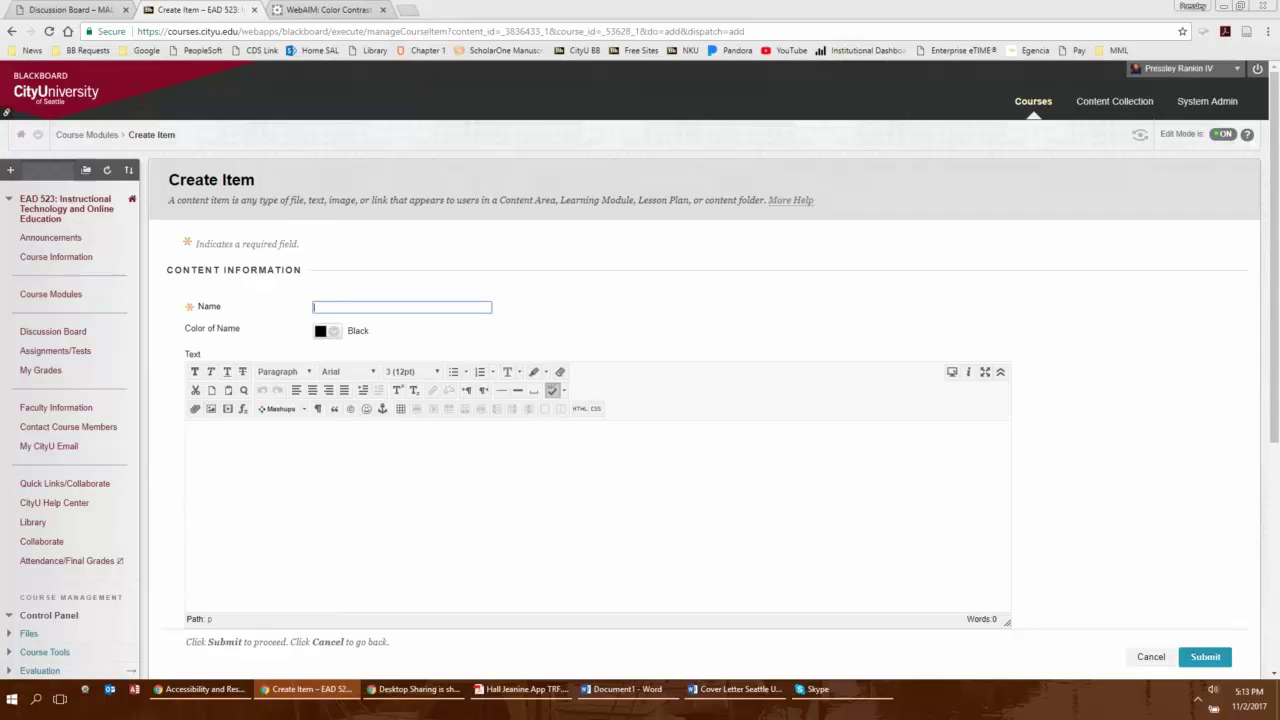
left_click(280, 408)
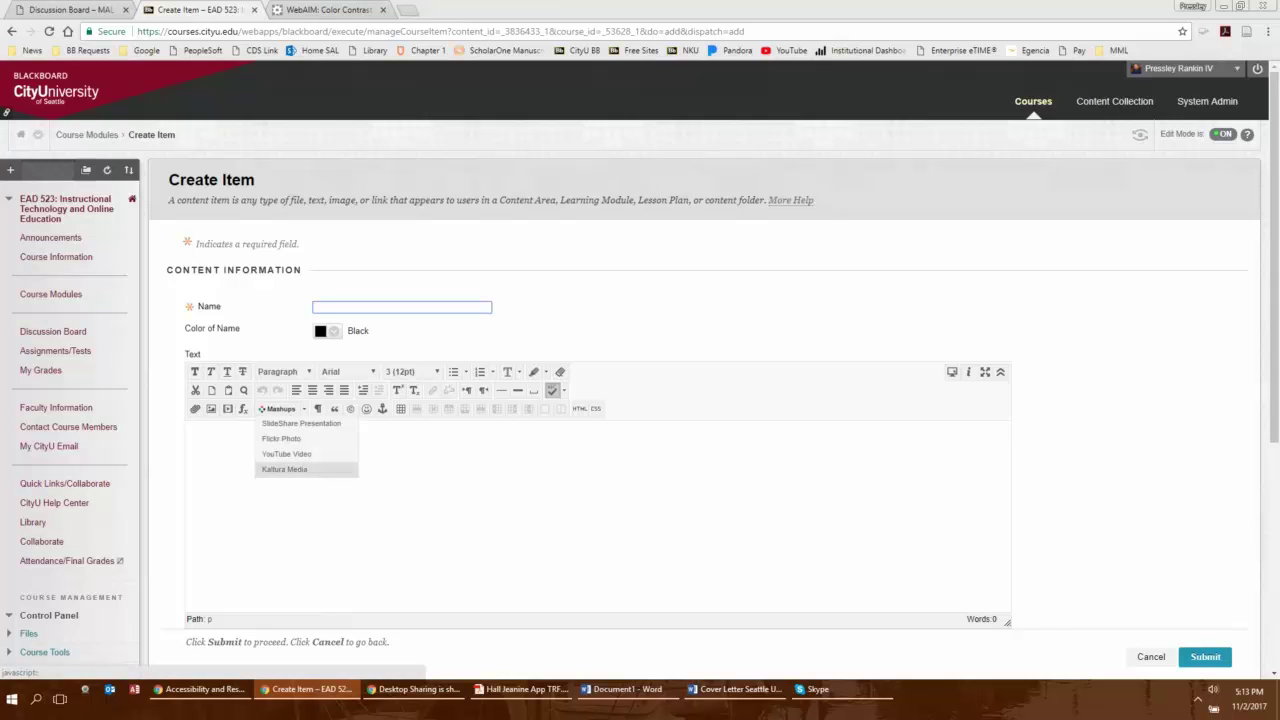
left_click(284, 469)
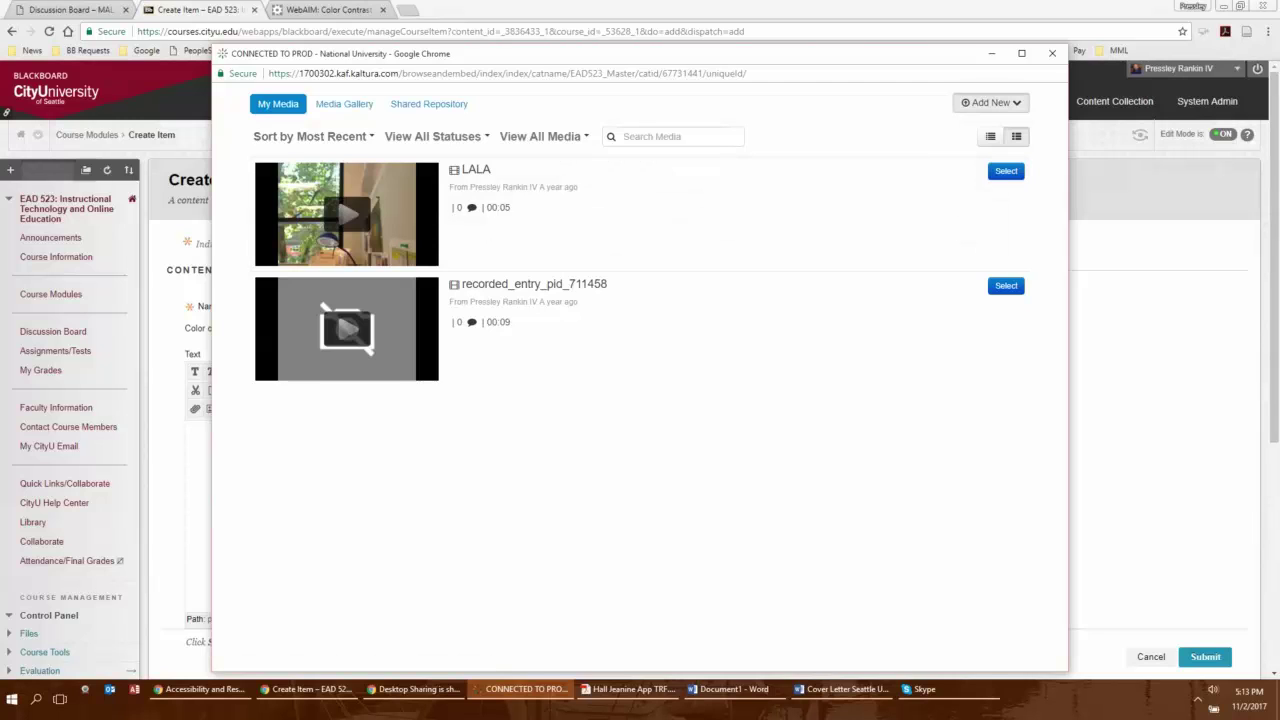
Add a new webcam recording, allow camera and microphone access, and record a clip of about 4 seconds.
left_click(991, 102)
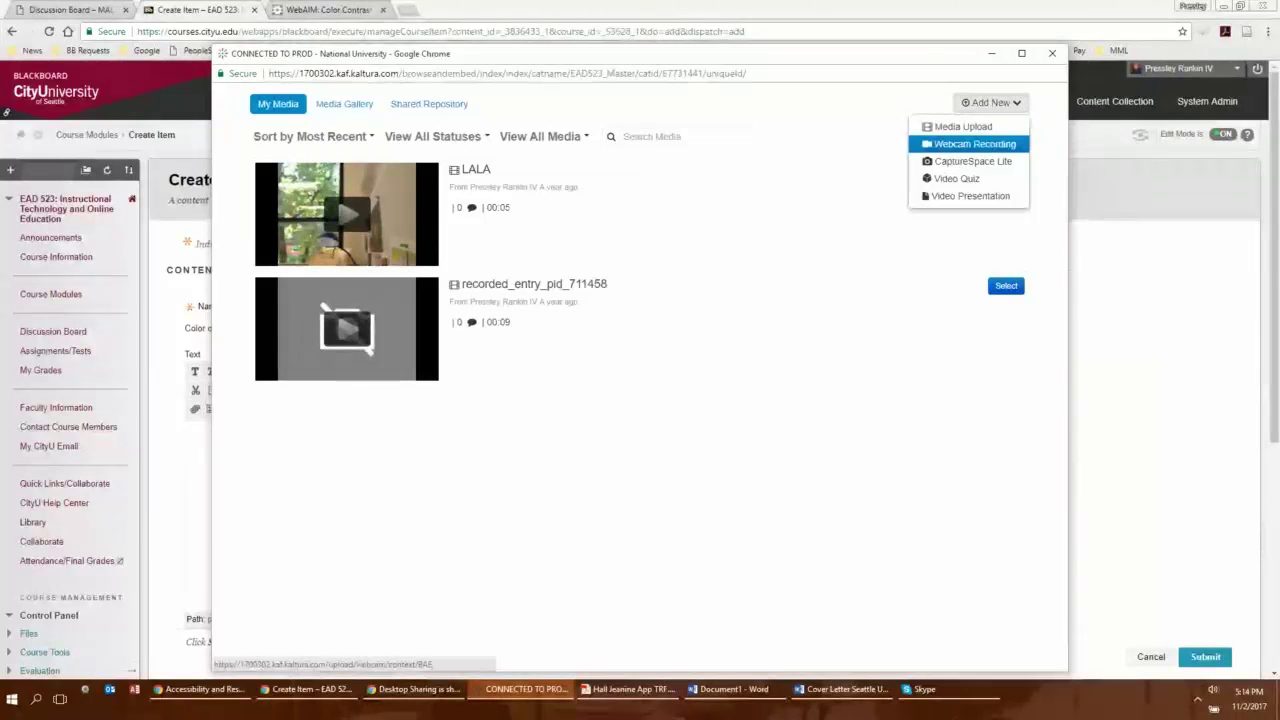
left_click(975, 144)
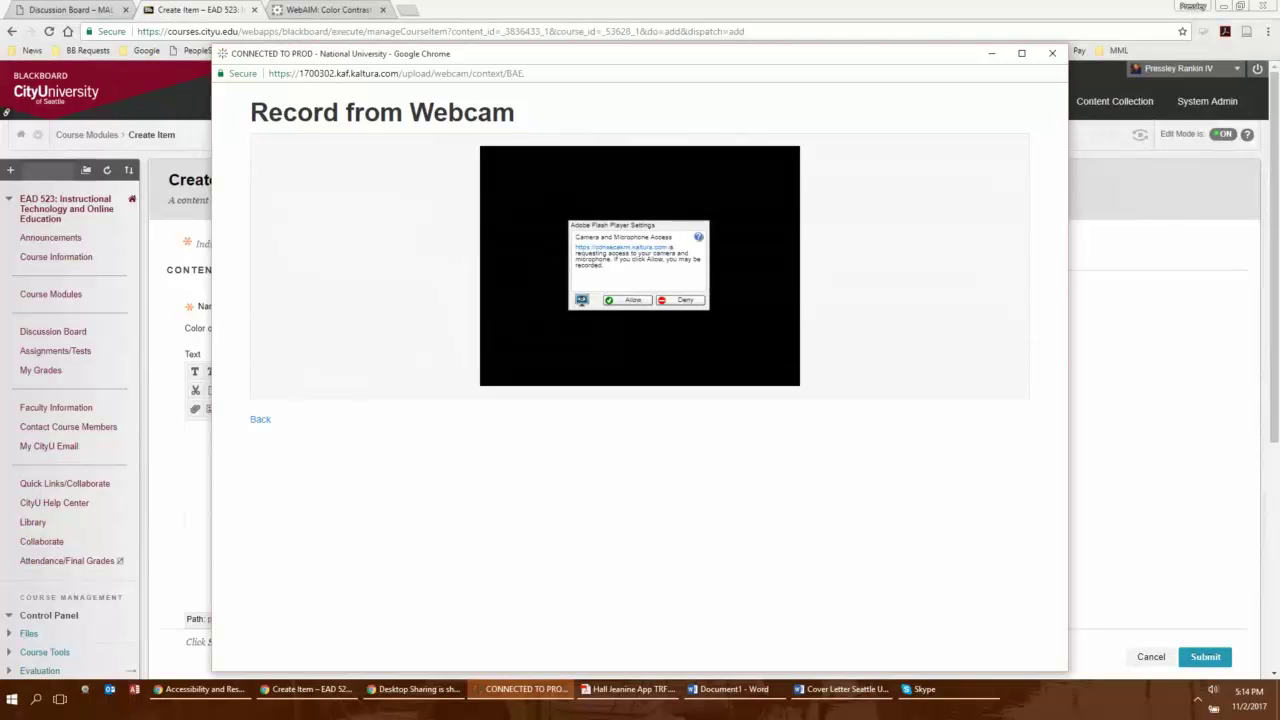
left_click(628, 300)
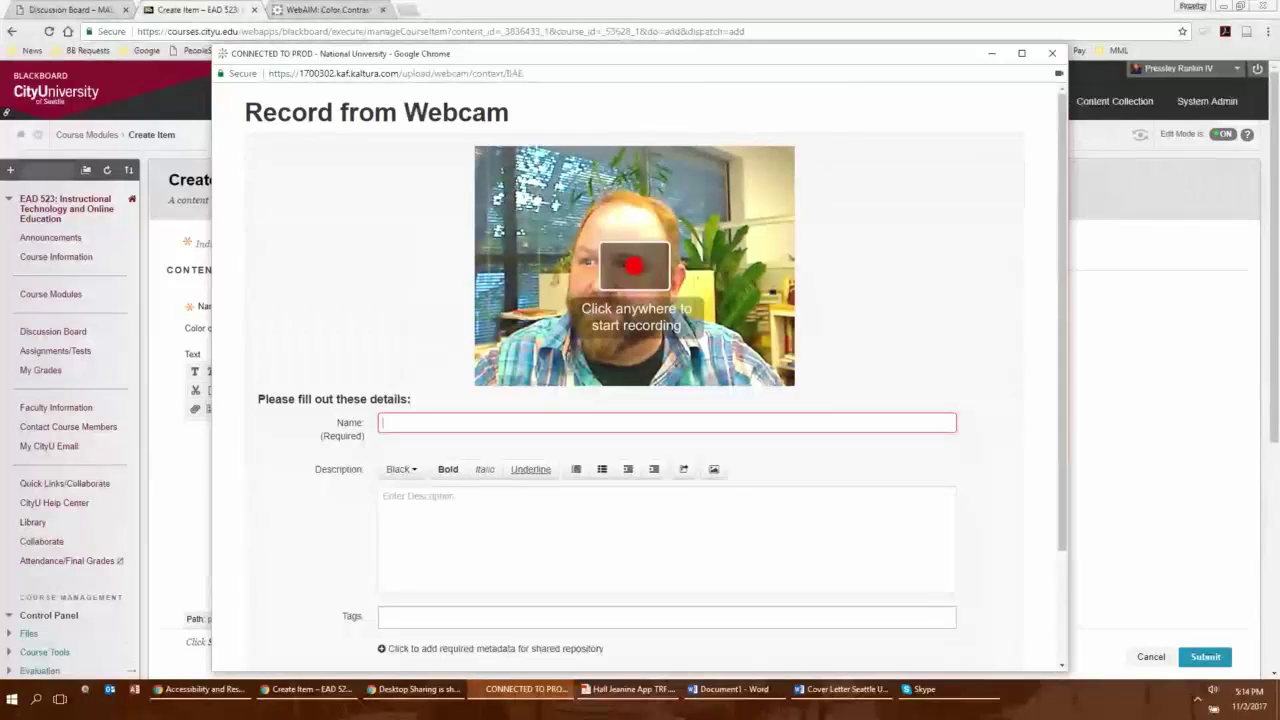
left_click(634, 265)
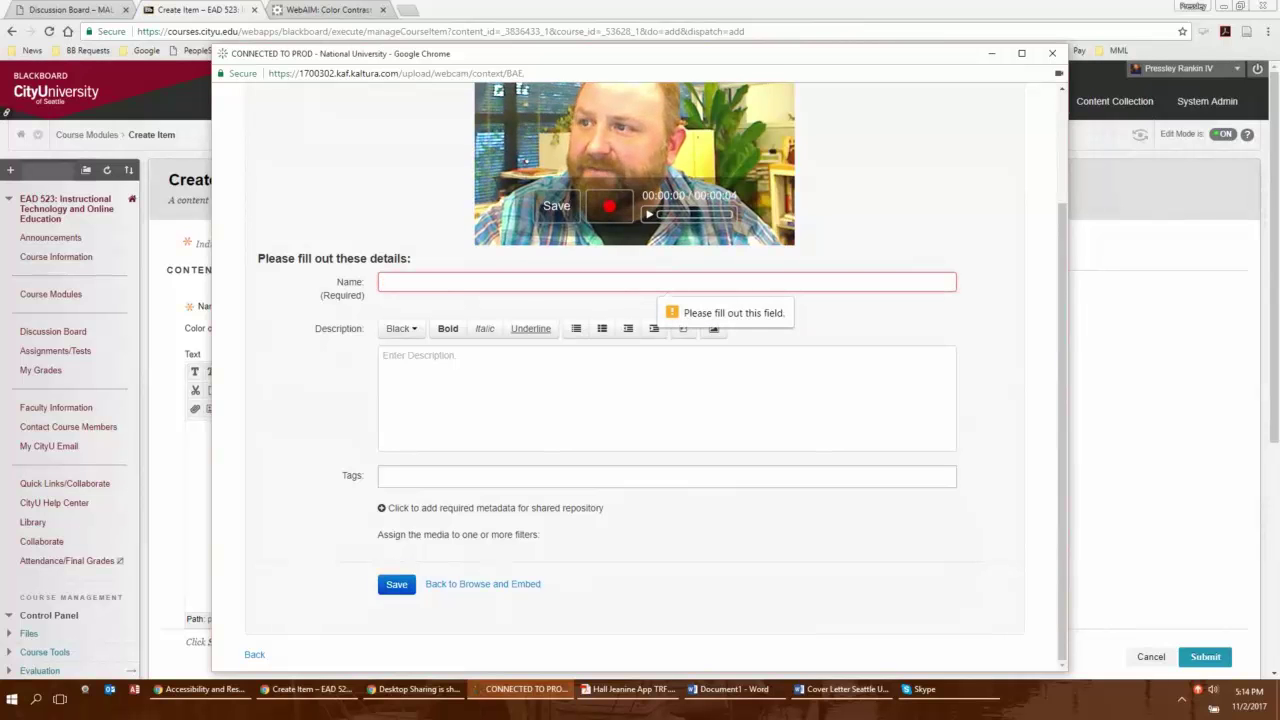
Name the webcam recording "Hi", save it, and close the Kaltura window.
type("Hi")
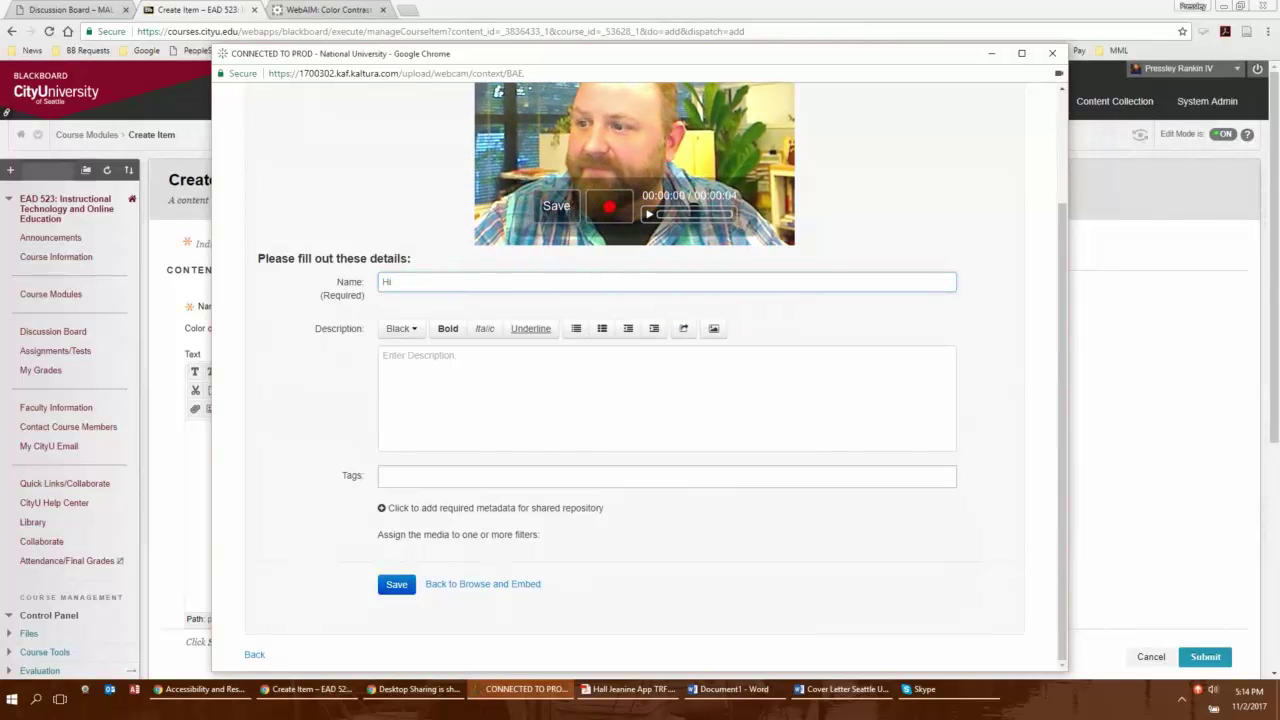
key("Return")
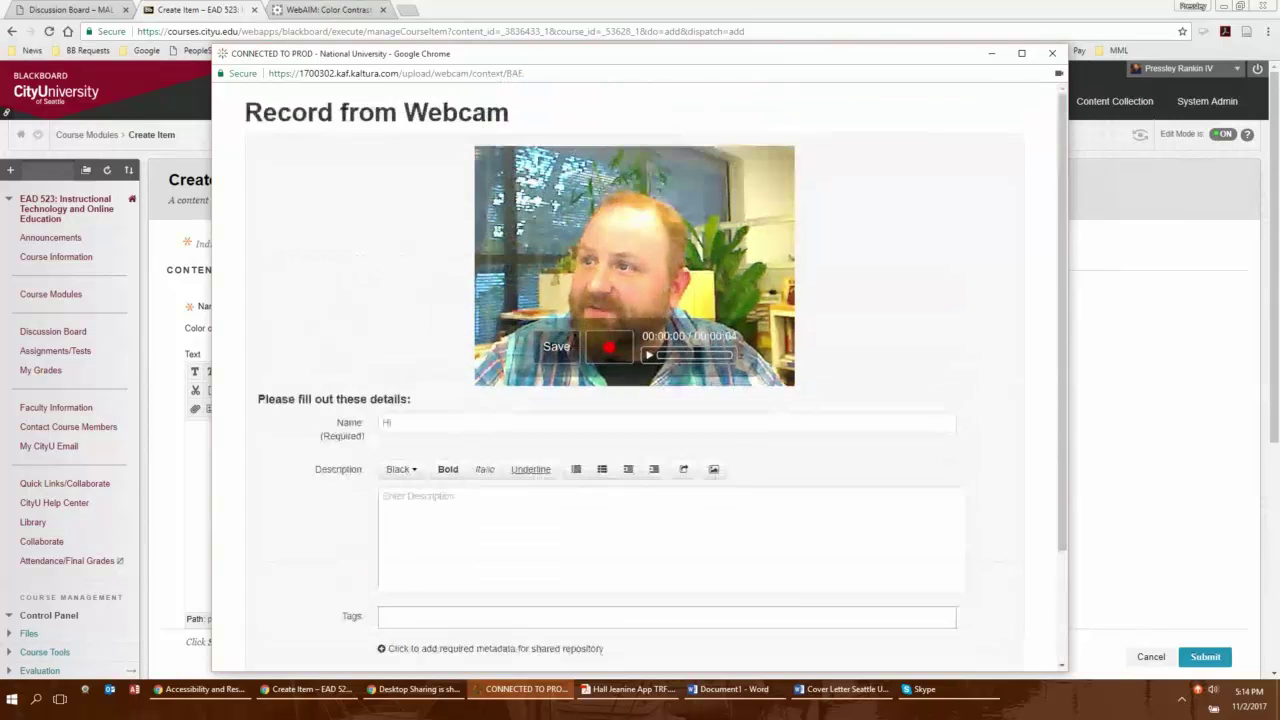
scroll(640, 380, "up", 2)
scroll(640, 380, "down", 3)
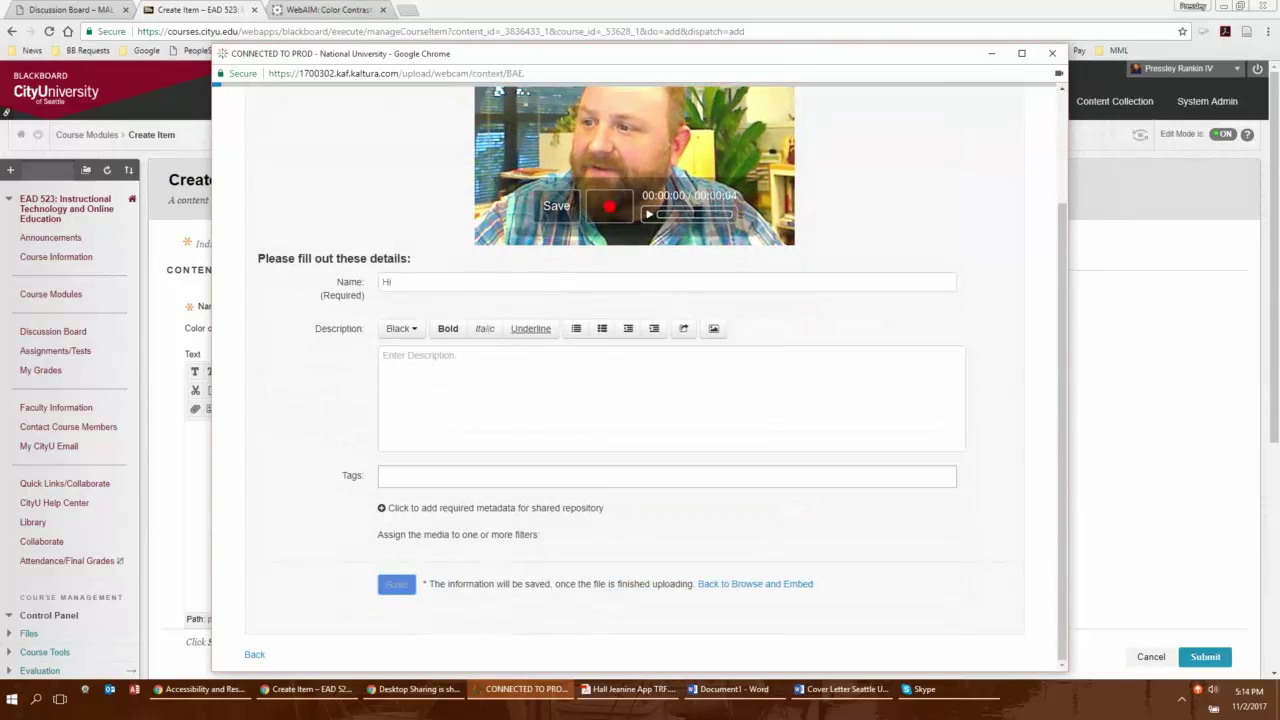
left_click(1052, 53)
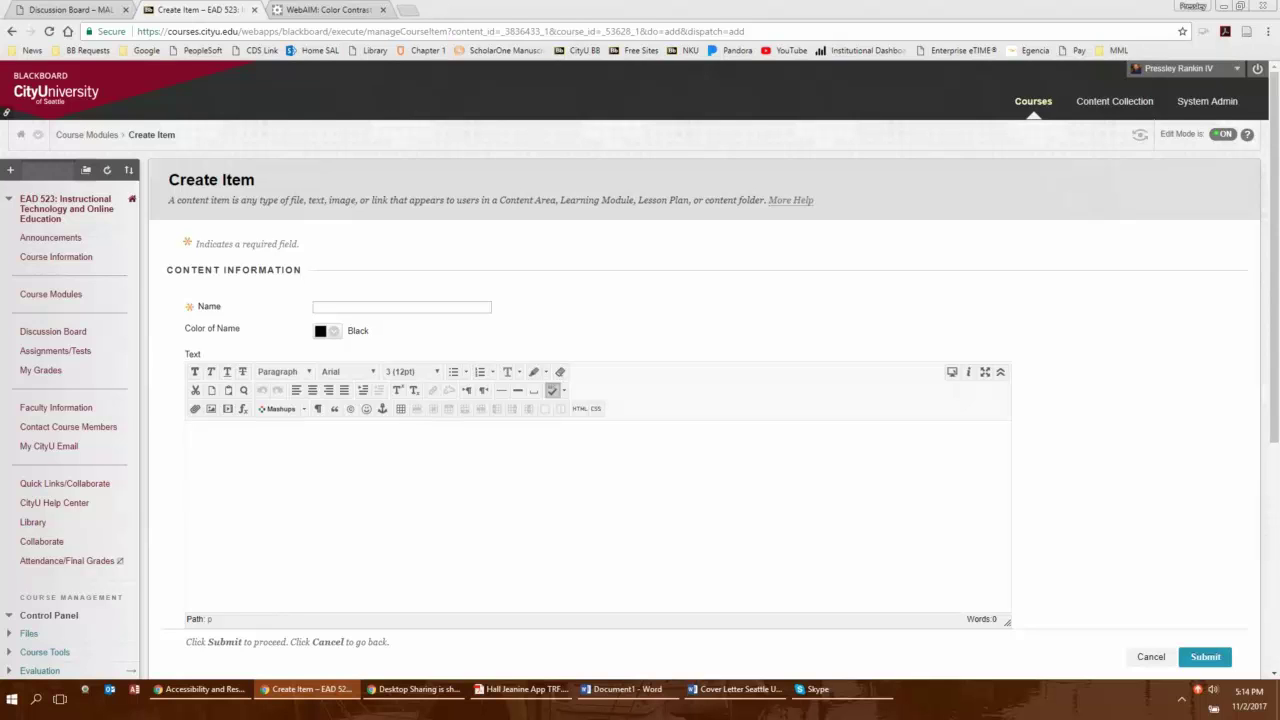
Start a YouTube Video mashup in the new item's text.
left_click(278, 408)
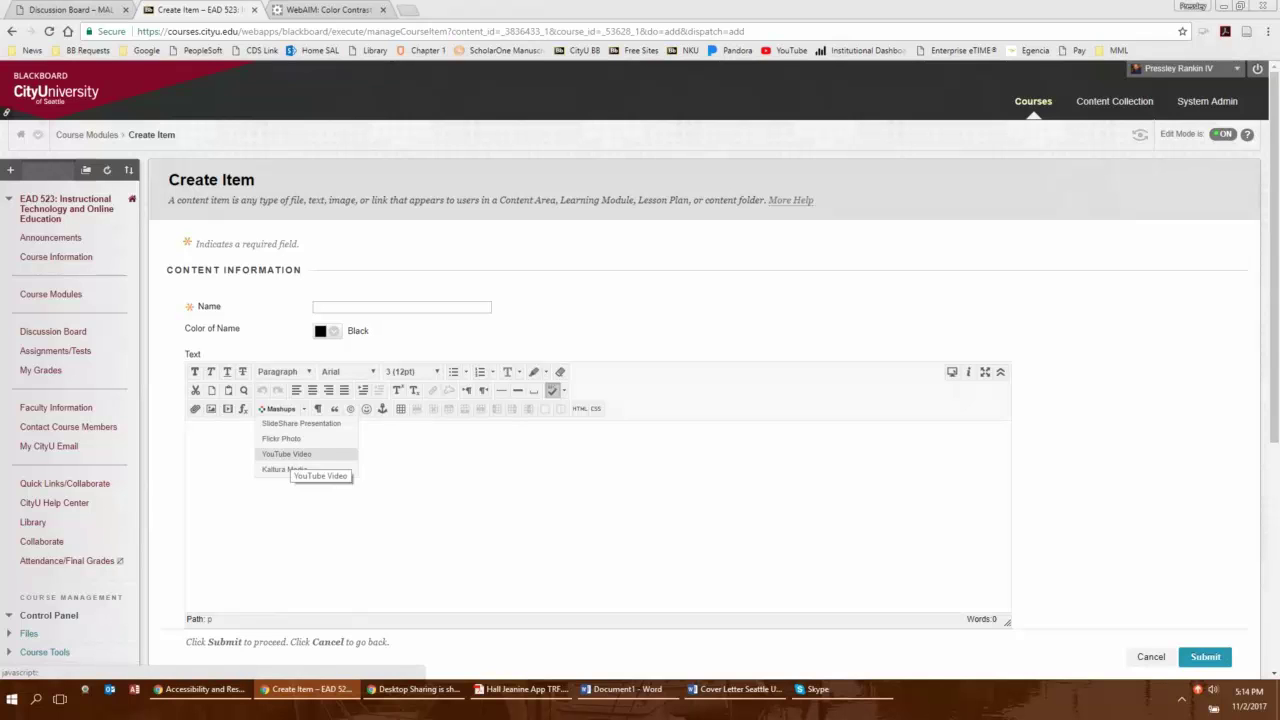
left_click(287, 454)
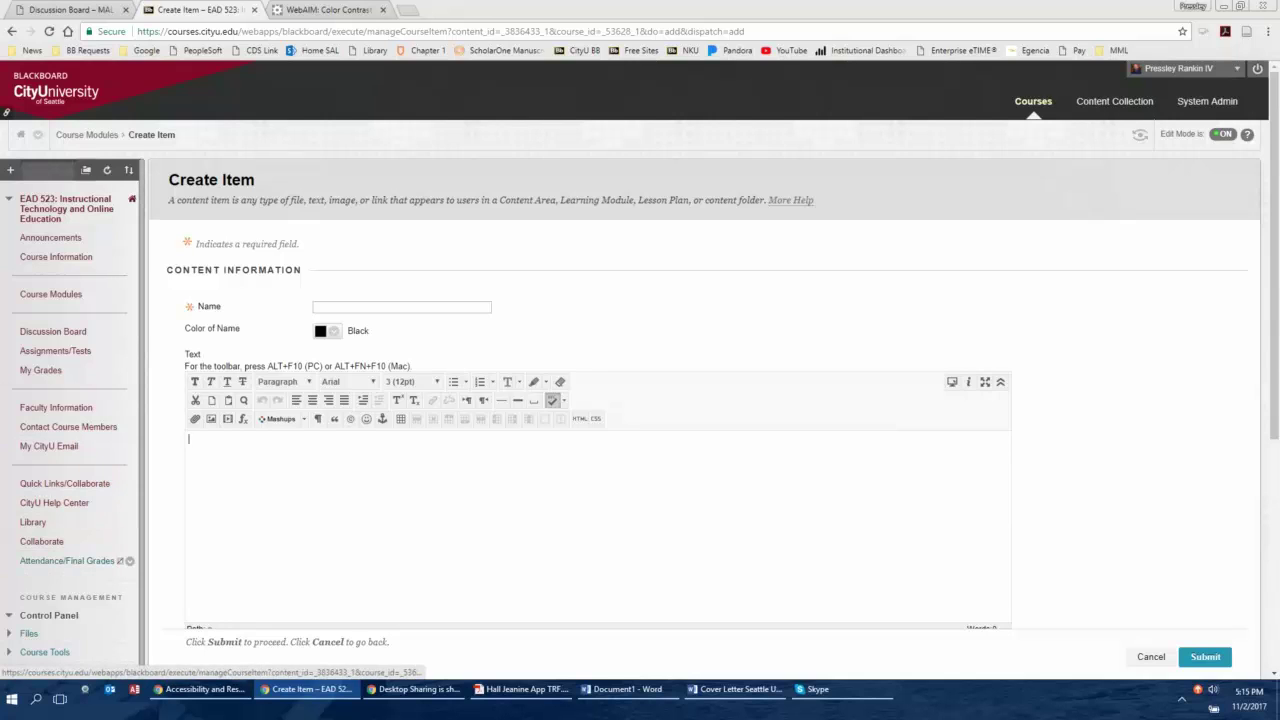
Leave the unsaved item, look over the course's Collaborate page, and open the Blackboard Collaborate Ultra sessions from Quick Links/Collaborate.
left_click(6, 541)
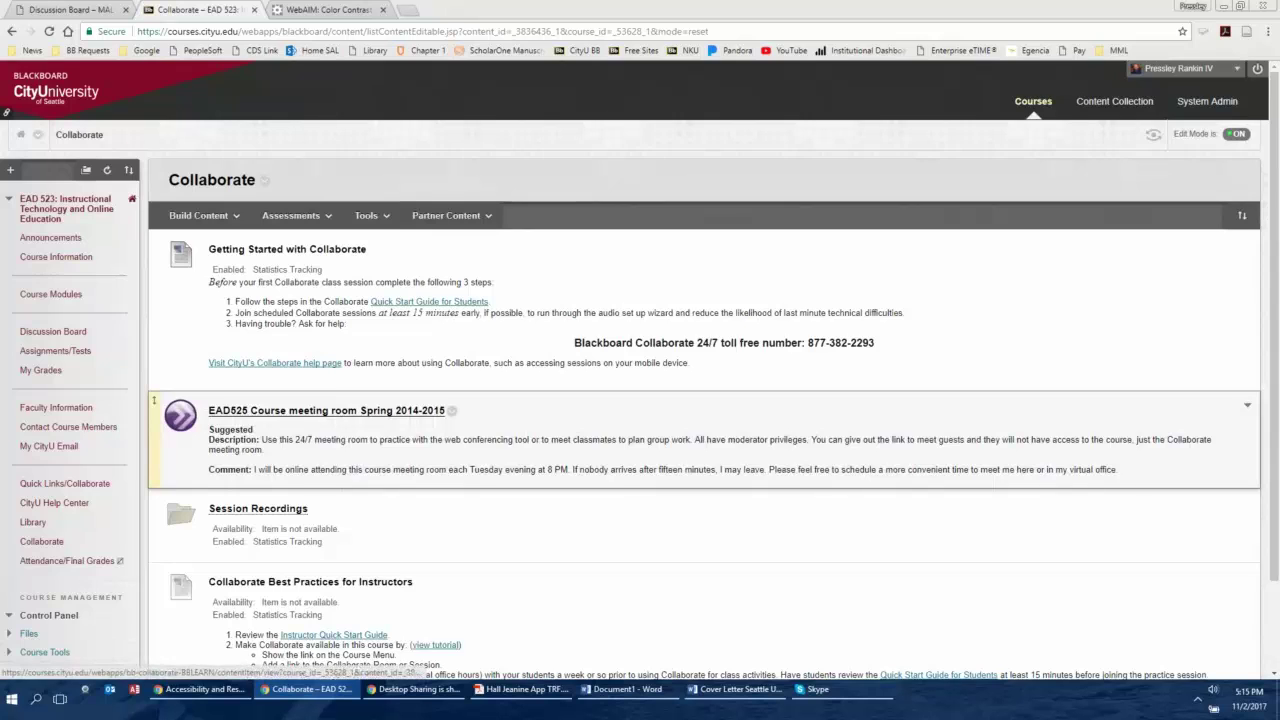
scroll(154, 400, "down", 1)
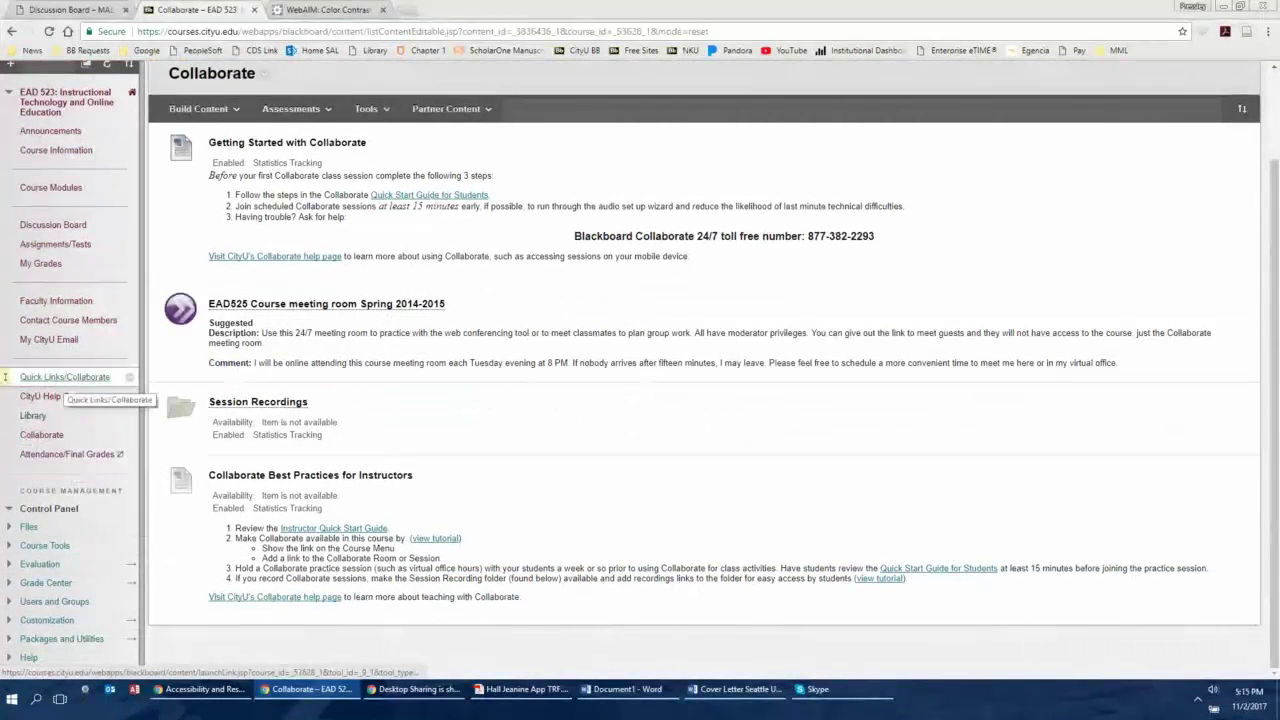
left_click(66, 378)
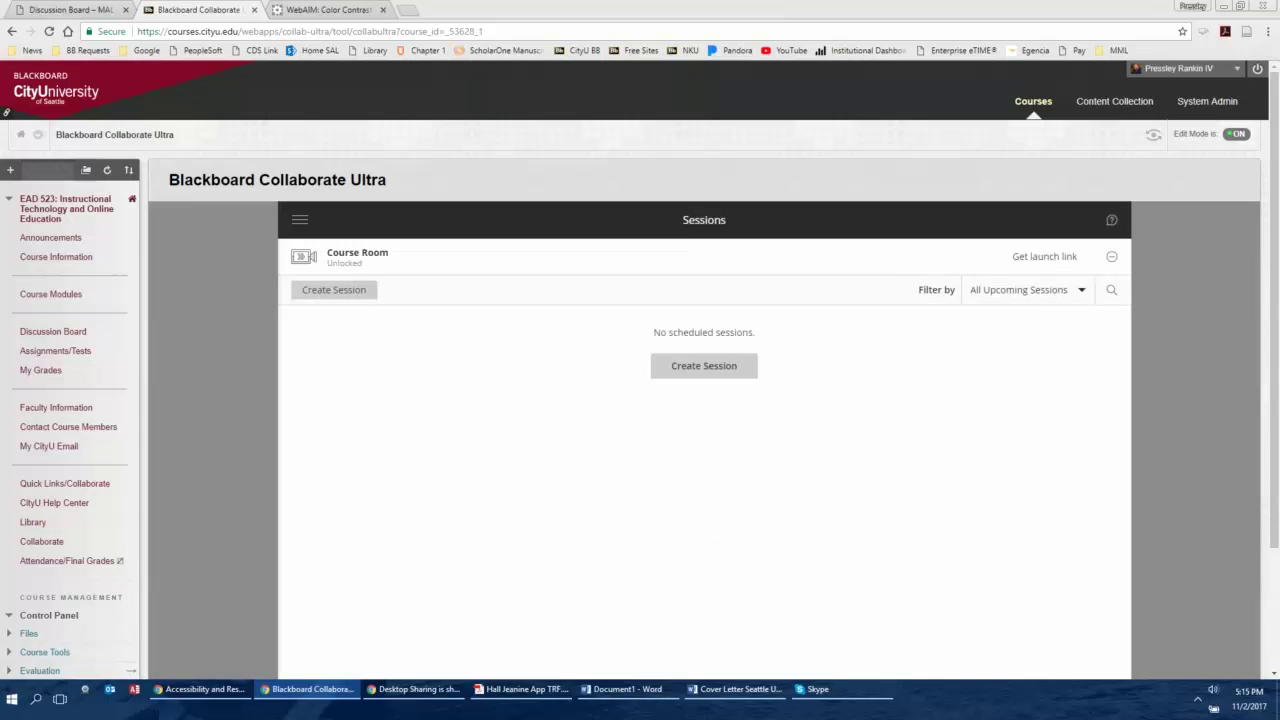
Open the Course Room's settings and review its guest access, attendee role, recording, participant permission and private chat options.
left_click(1111, 256)
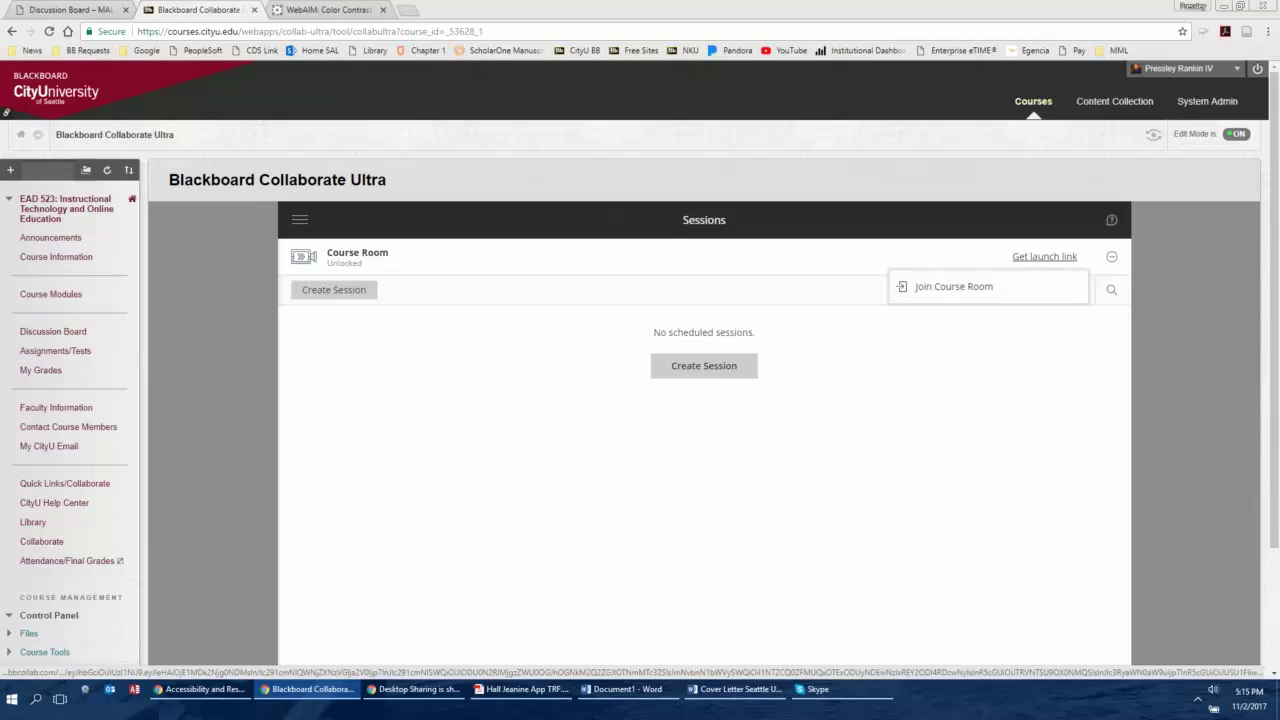
left_click(1111, 256)
left_click(1111, 256)
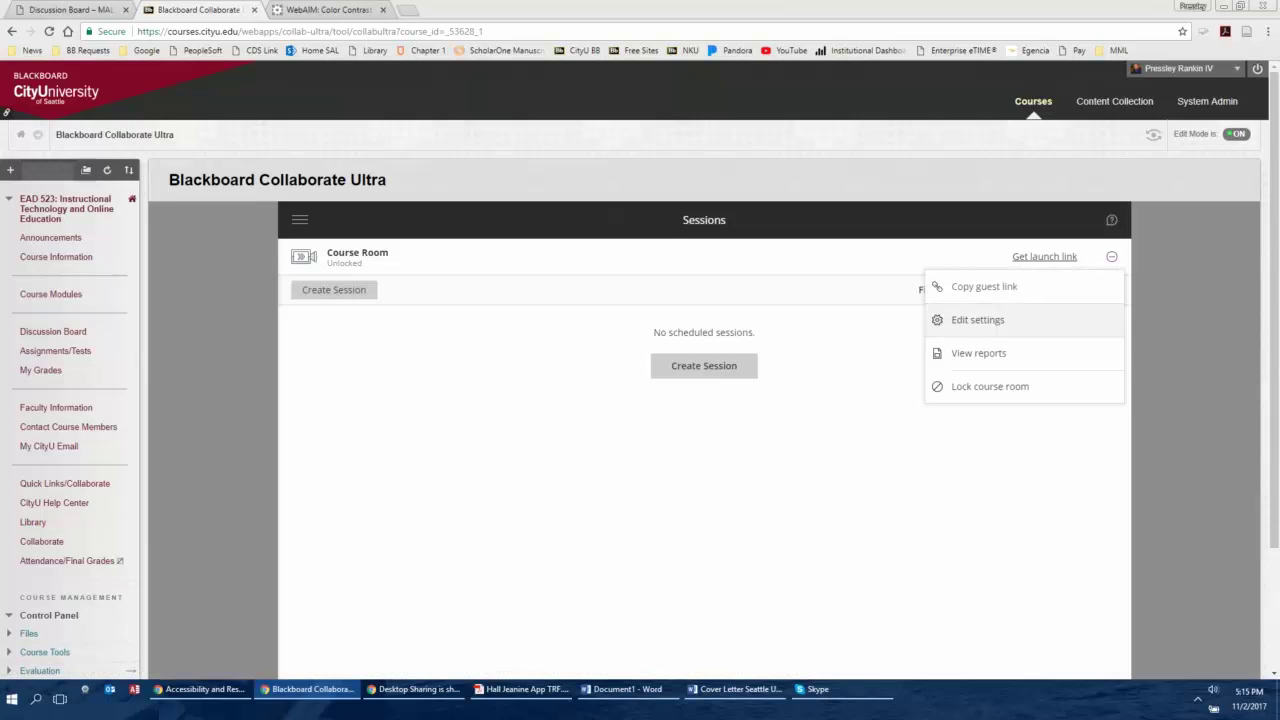
left_click(978, 319)
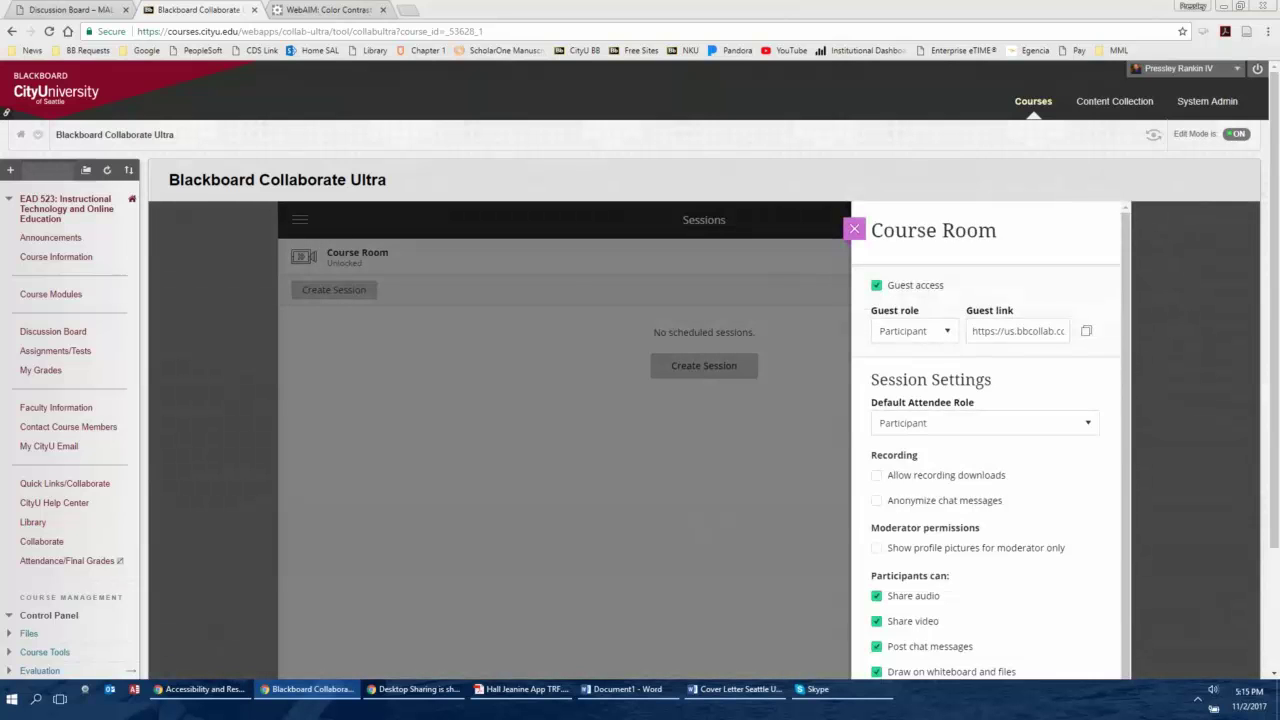
scroll(990, 440, "down", 5)
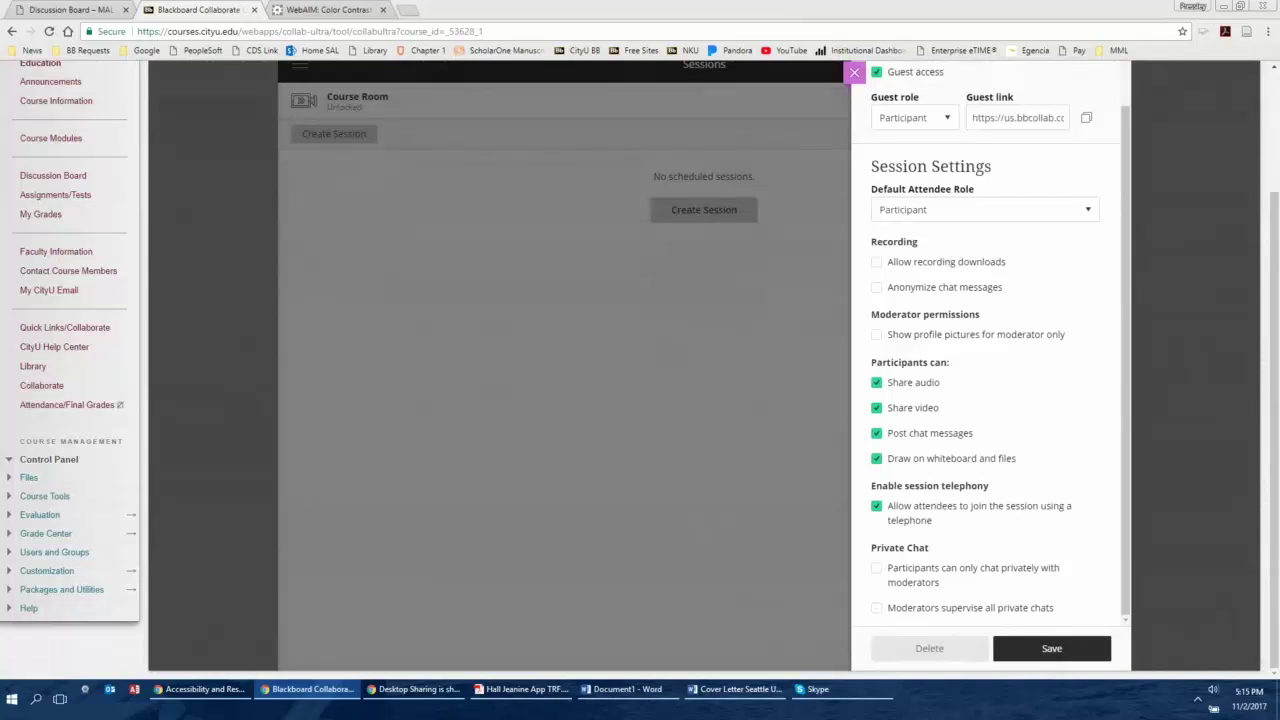
scroll(1000, 300, "up", 1)
scroll(990, 308, "up", 1)
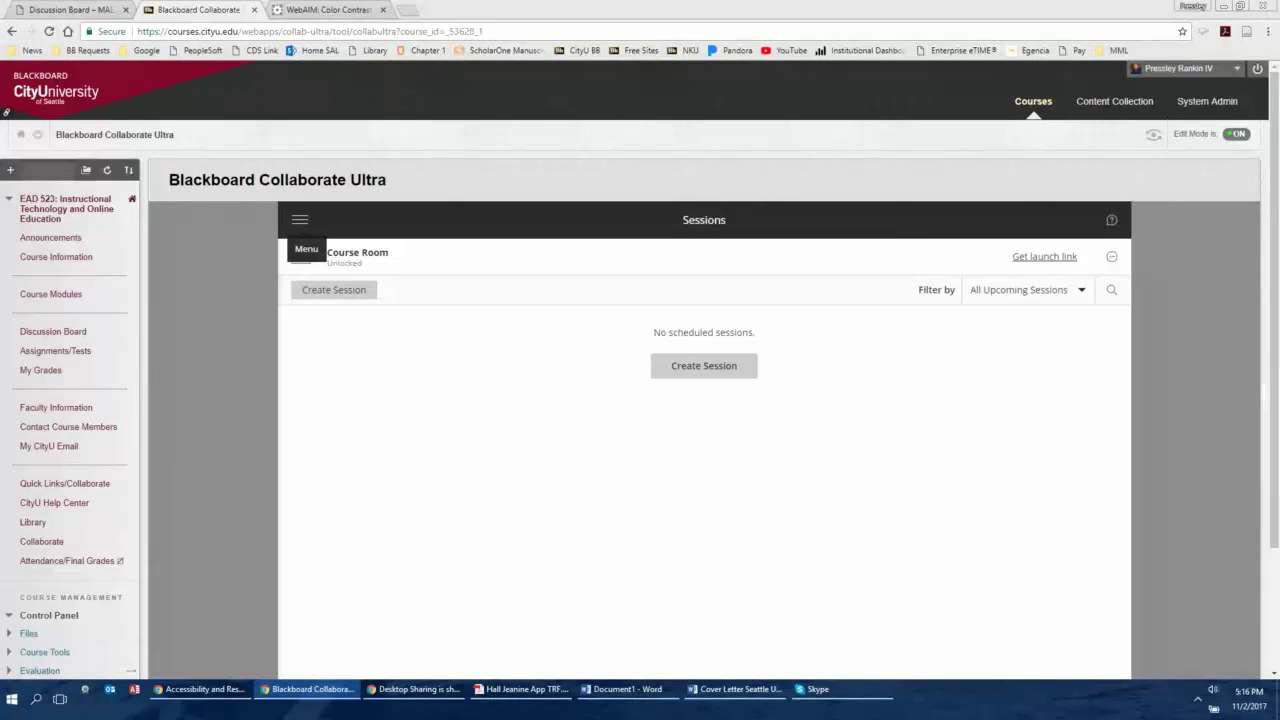
Open the list of Collaborate Ultra recordings for the course.
left_click(300, 219)
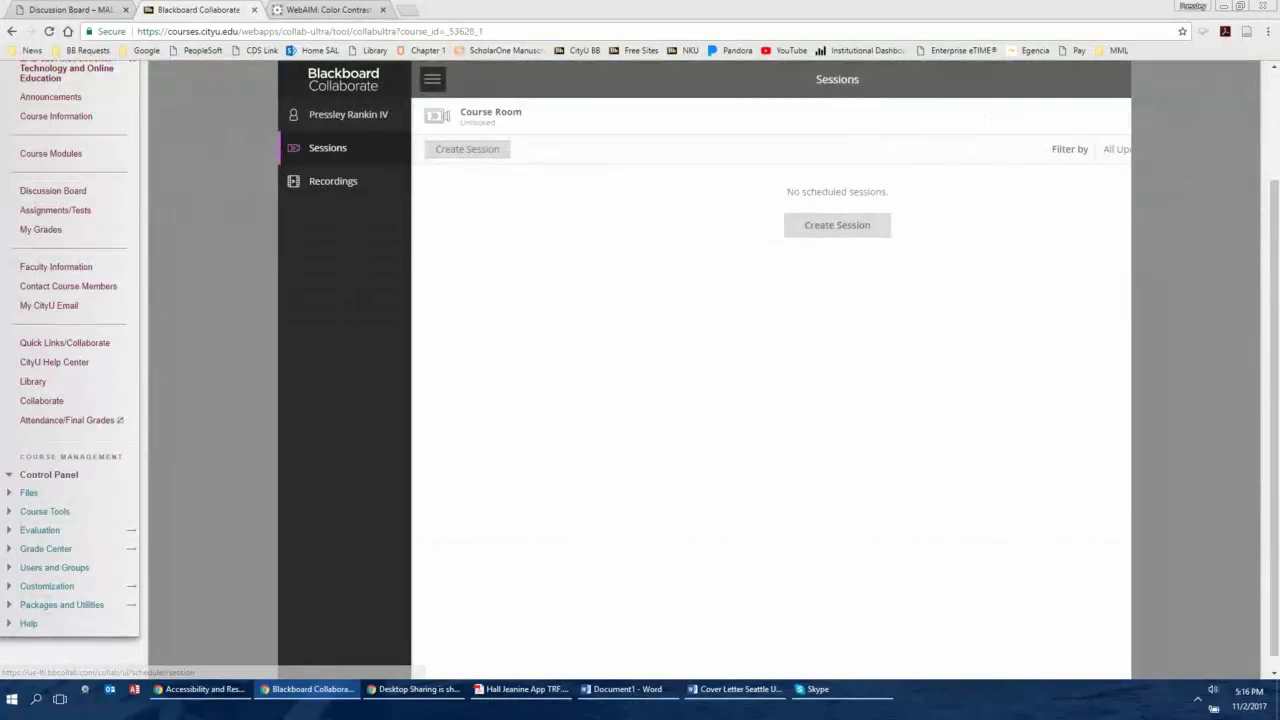
left_click(432, 78)
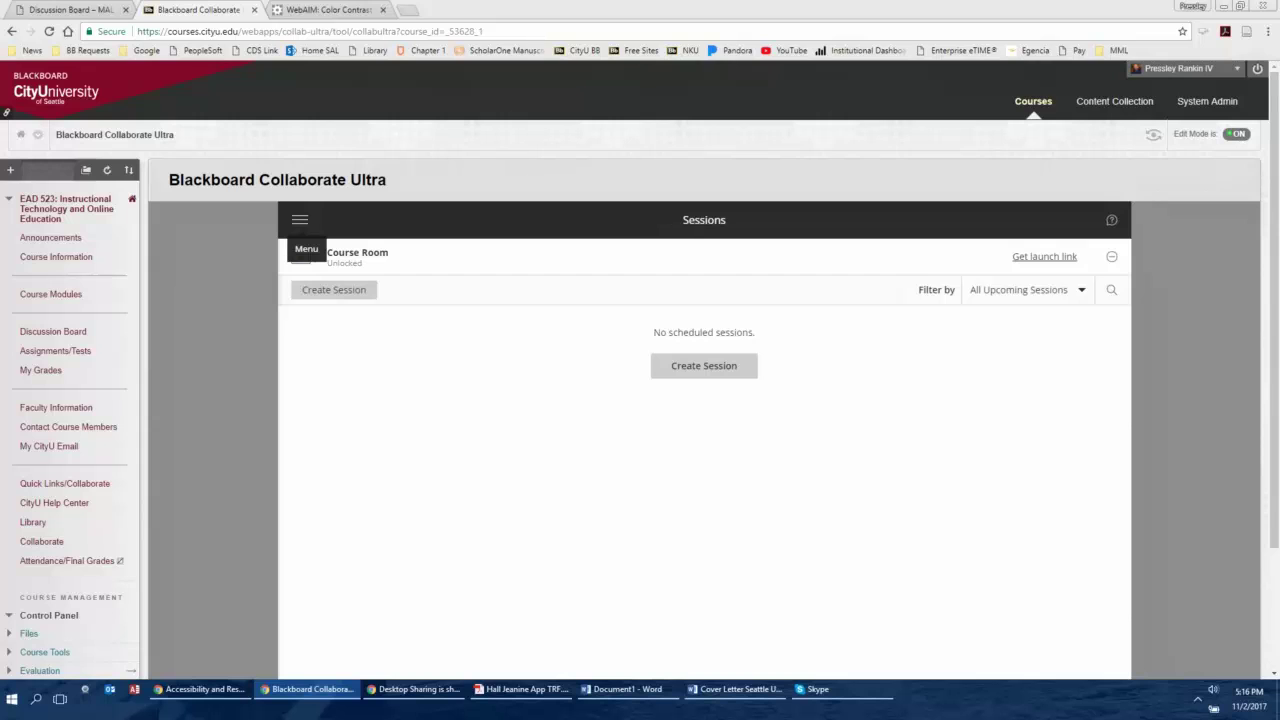
left_click(300, 219)
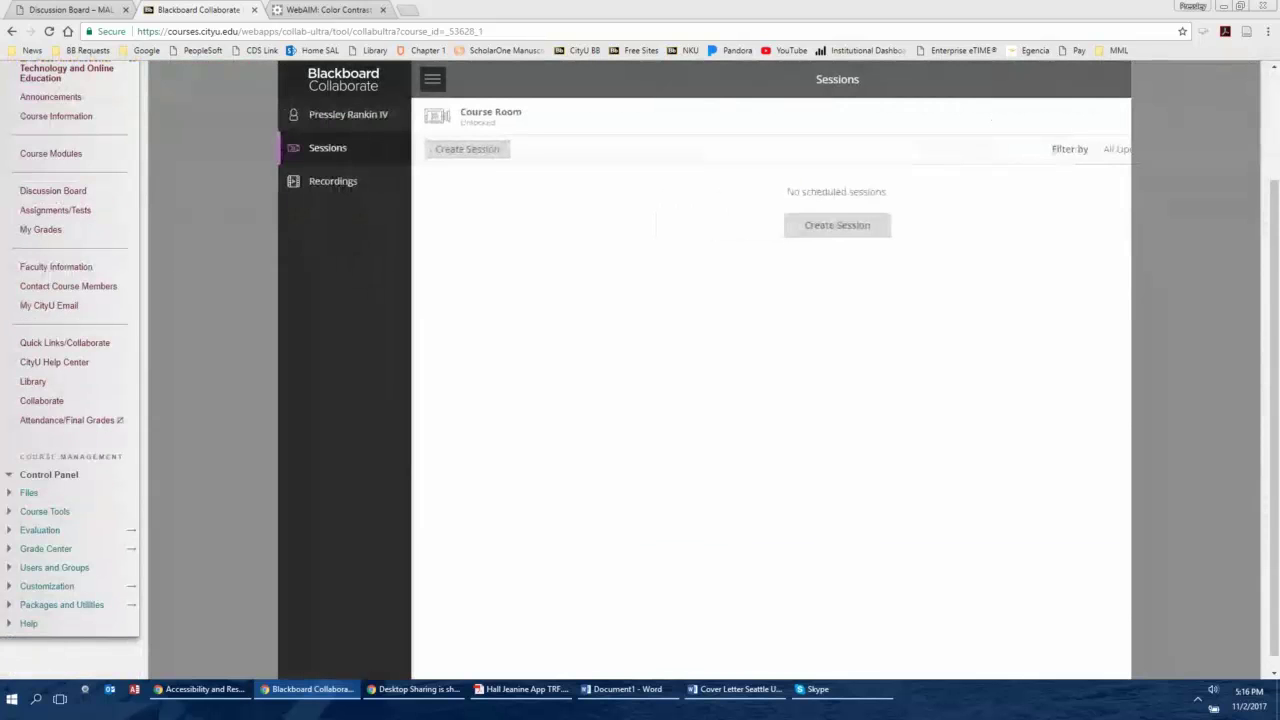
left_click(332, 181)
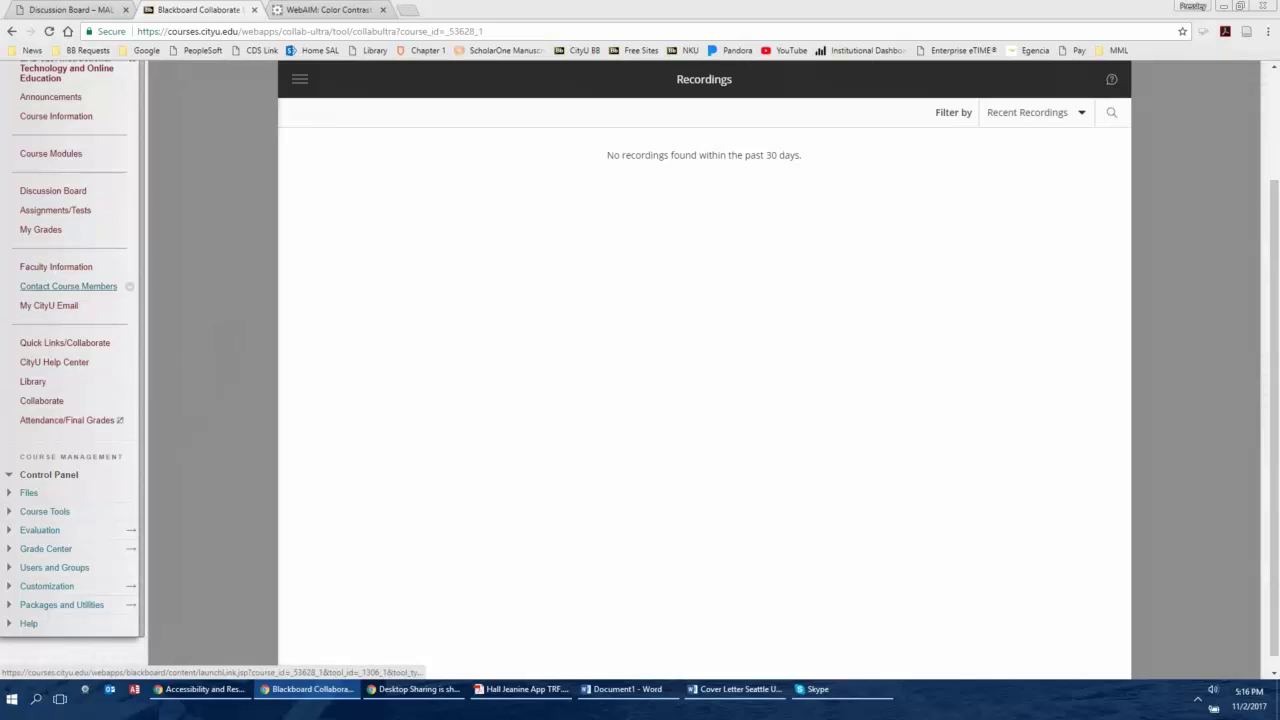
Open MODULE 2: Discovering Technology for Adult Education from Course Modules and look through its sections, including the embedded introductory video.
left_click(50, 153)
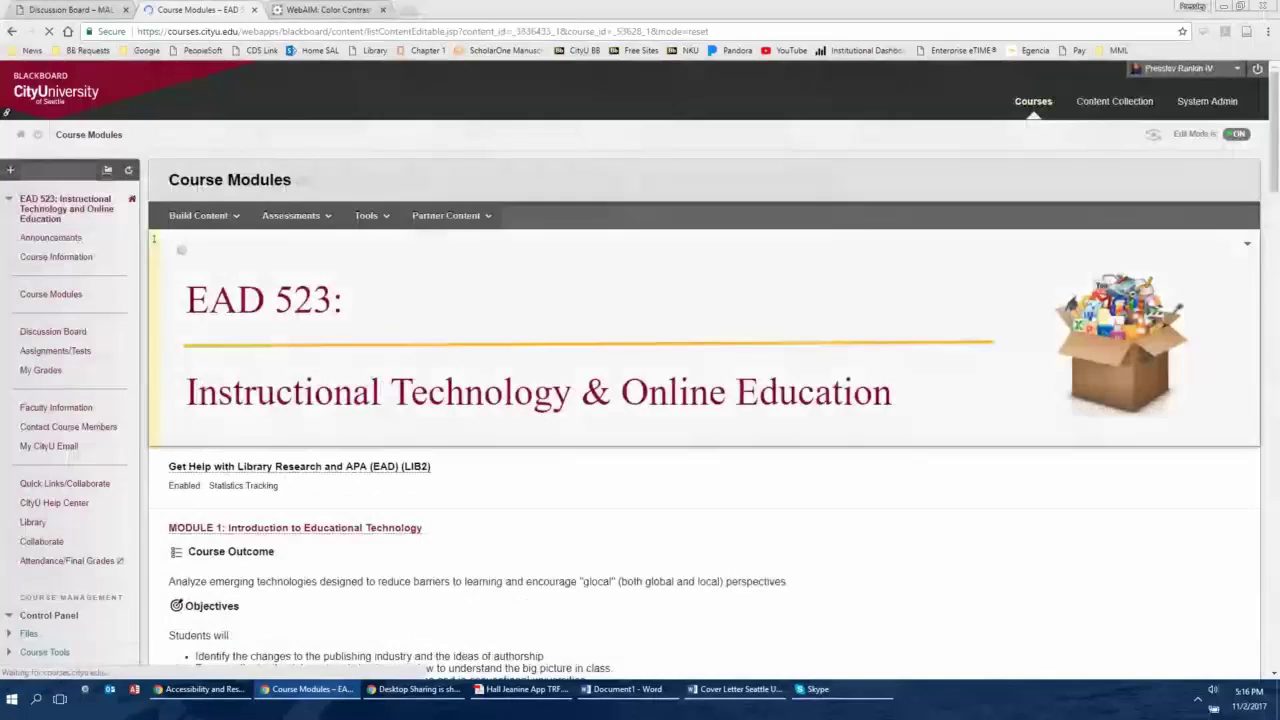
scroll(640, 500, "down", 2)
scroll(640, 500, "up", 1)
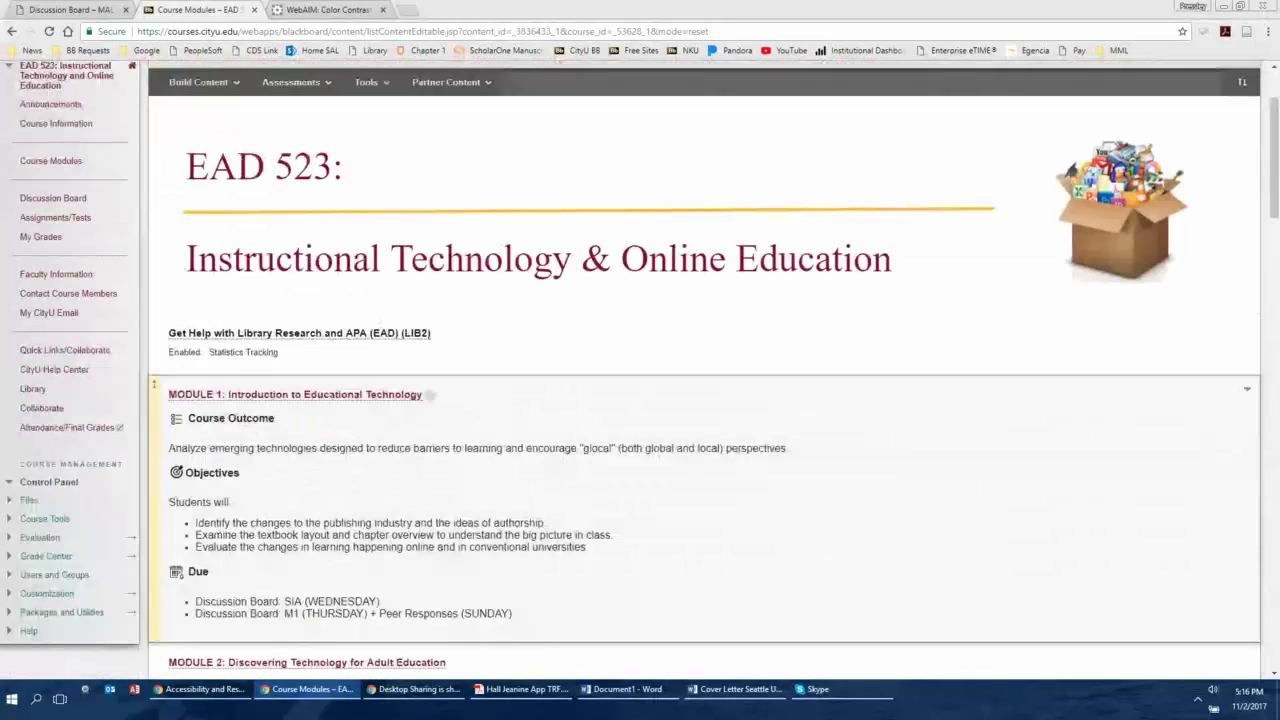
scroll(640, 370, "down", 2)
scroll(154, 175, "down", 2)
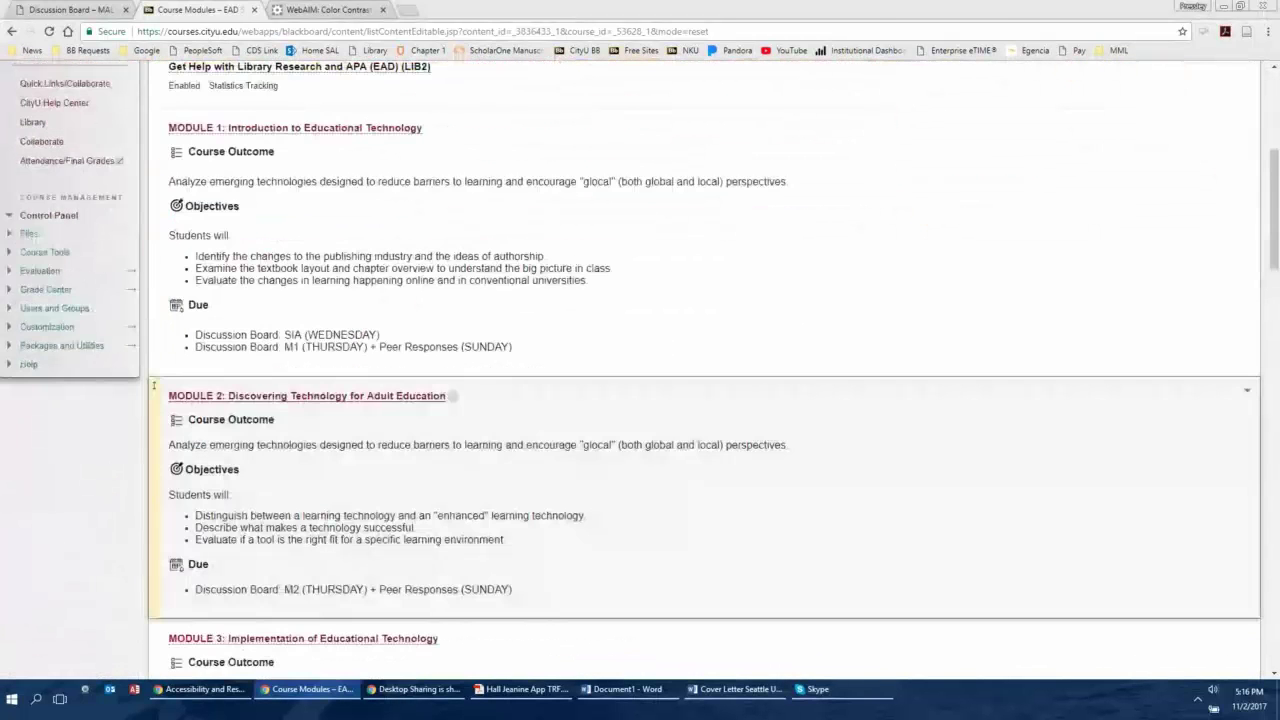
left_click(300, 491)
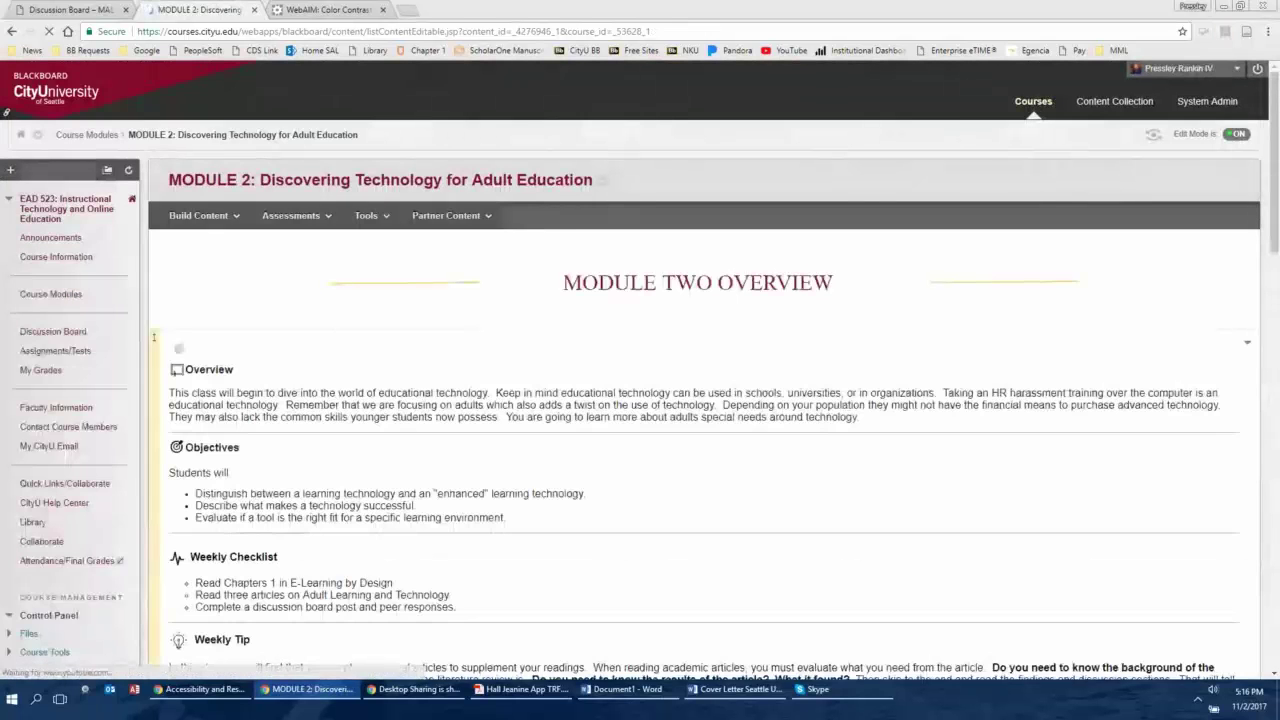
scroll(640, 370, "down", 3)
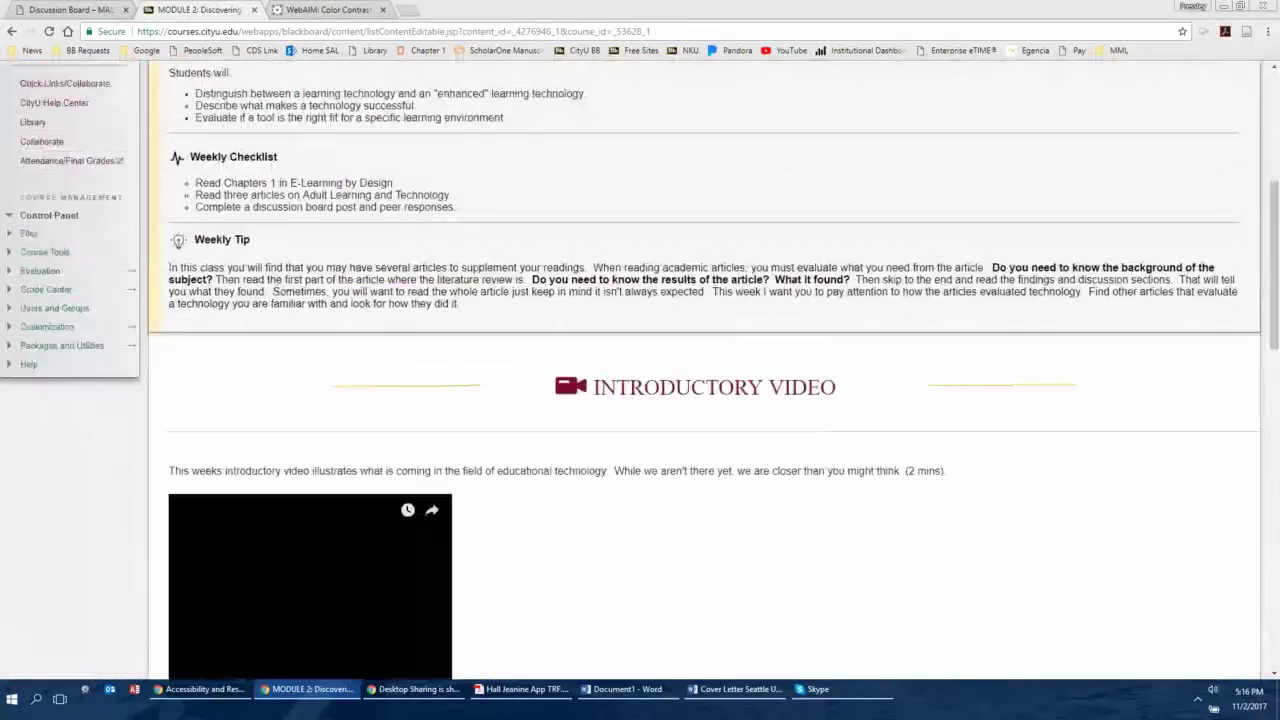
scroll(640, 370, "down", 15)
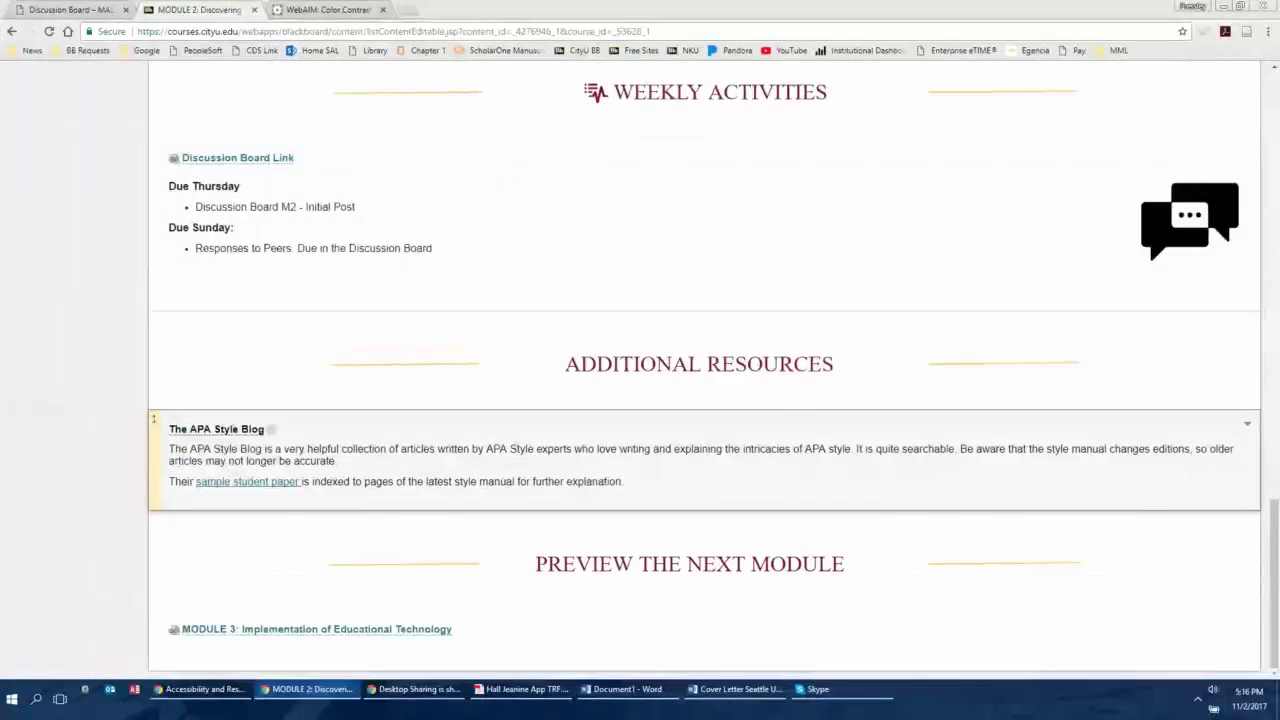
scroll(640, 400, "up", 10)
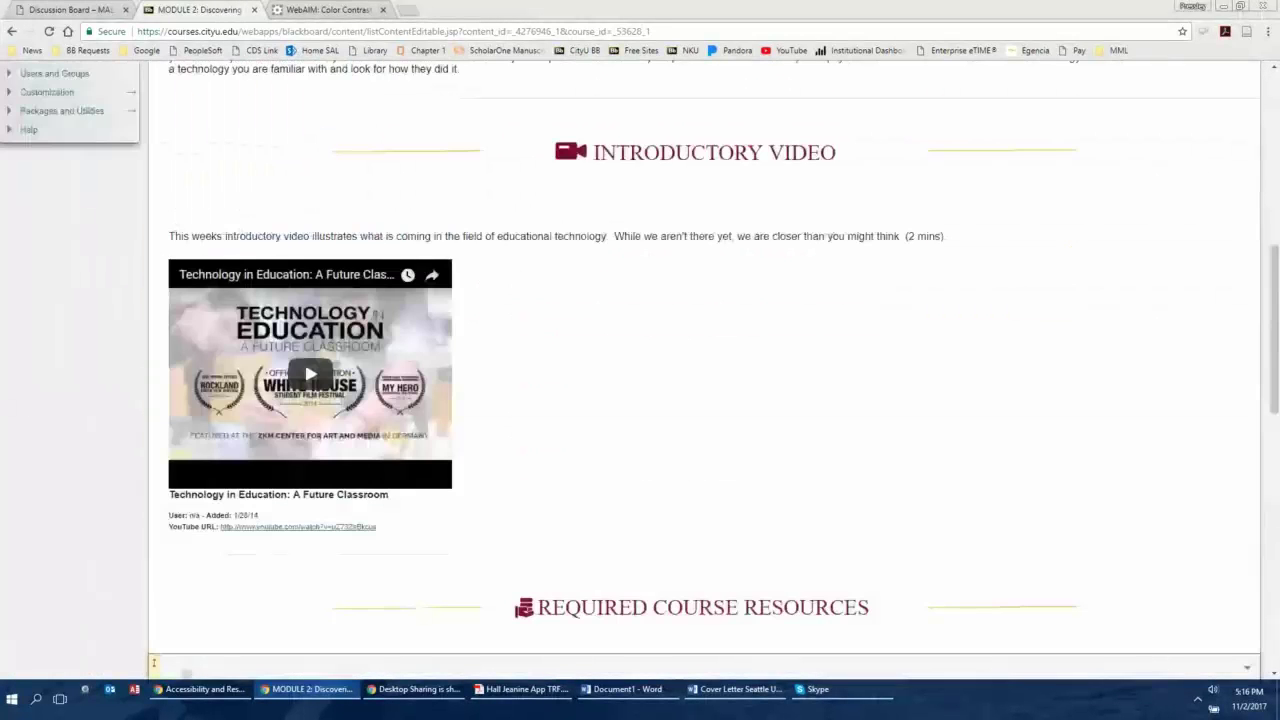
scroll(640, 400, "up", 8)
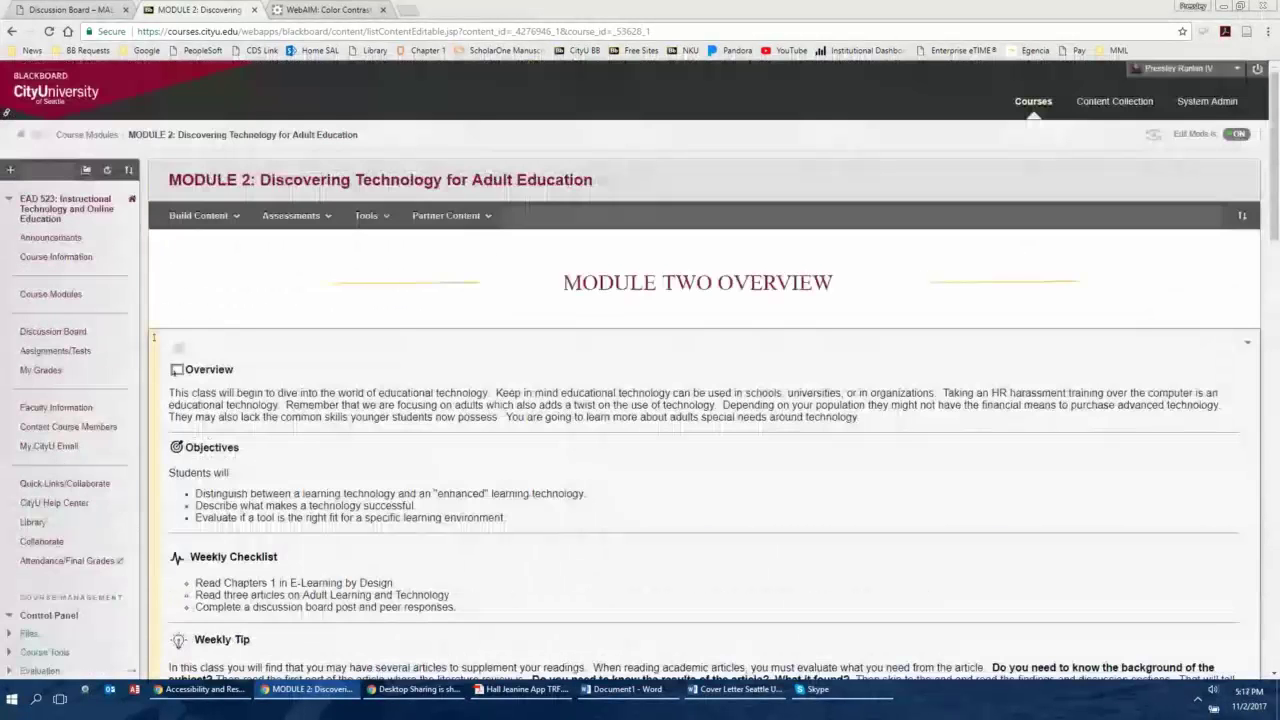
Create a new content item in Module 2 with the text "Here is a video it is 2 minutes long and will help you with your paper.".
left_click(198, 215)
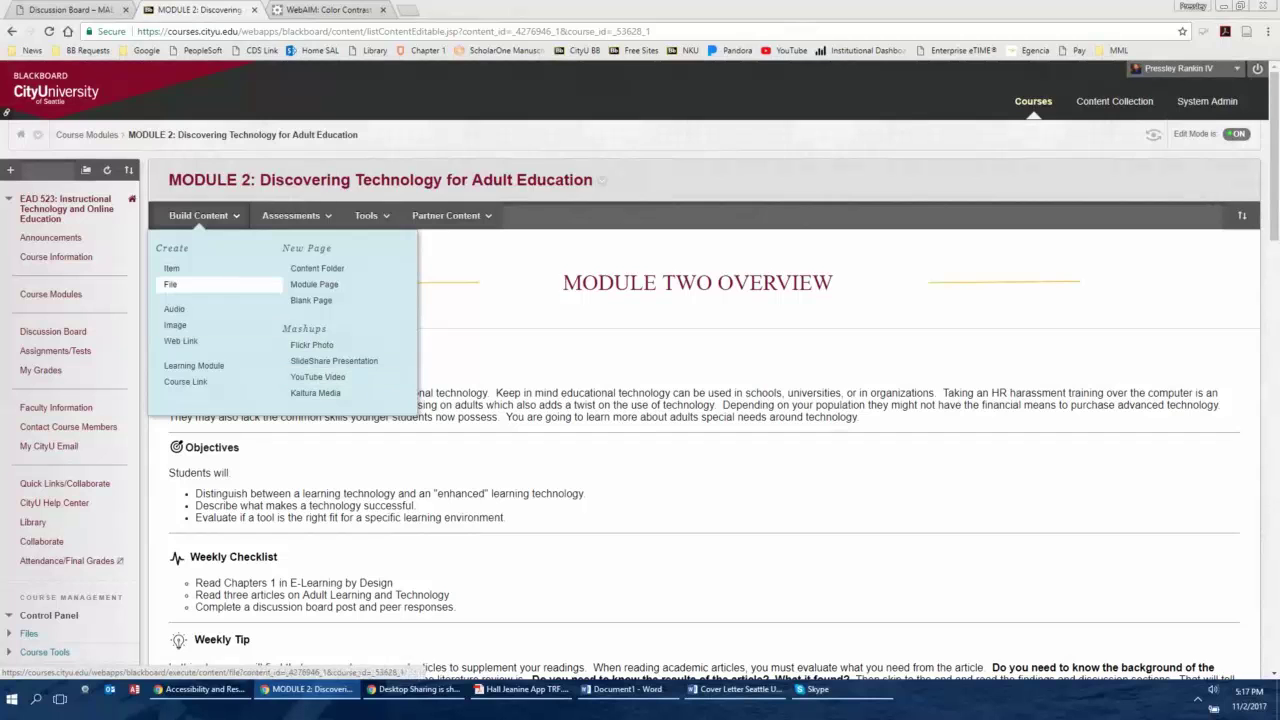
left_click(172, 268)
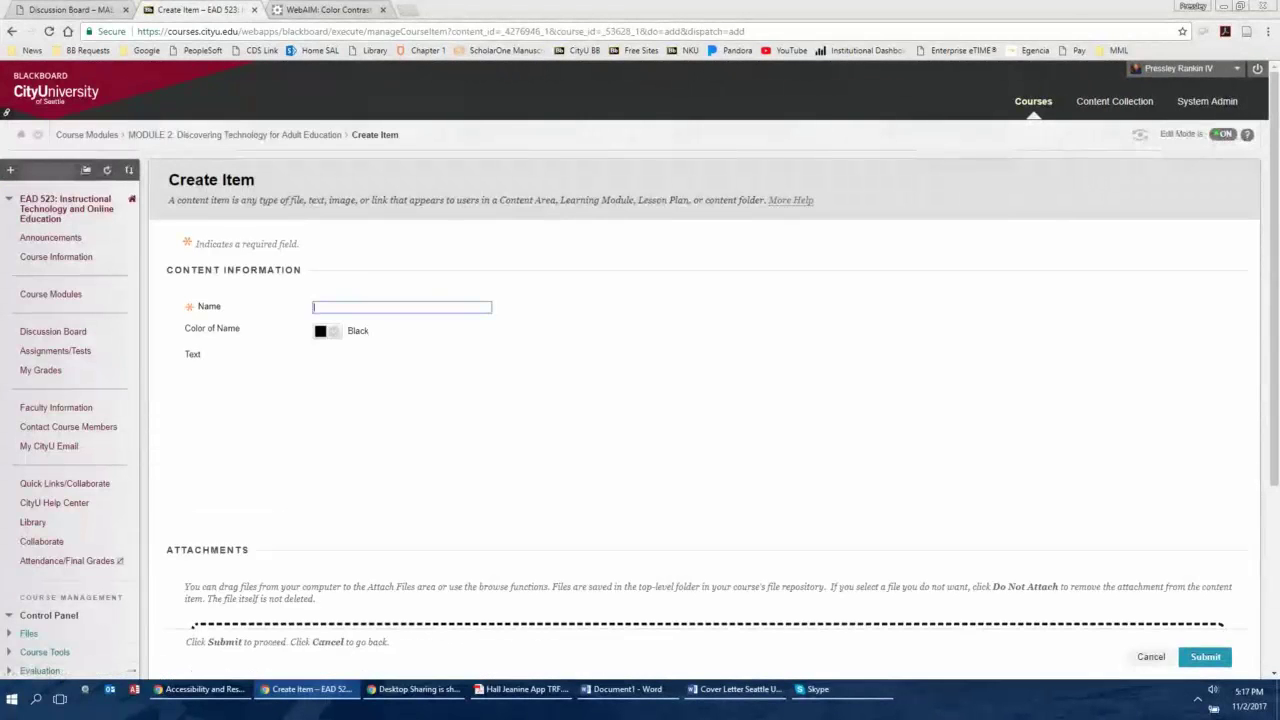
left_click(400, 500)
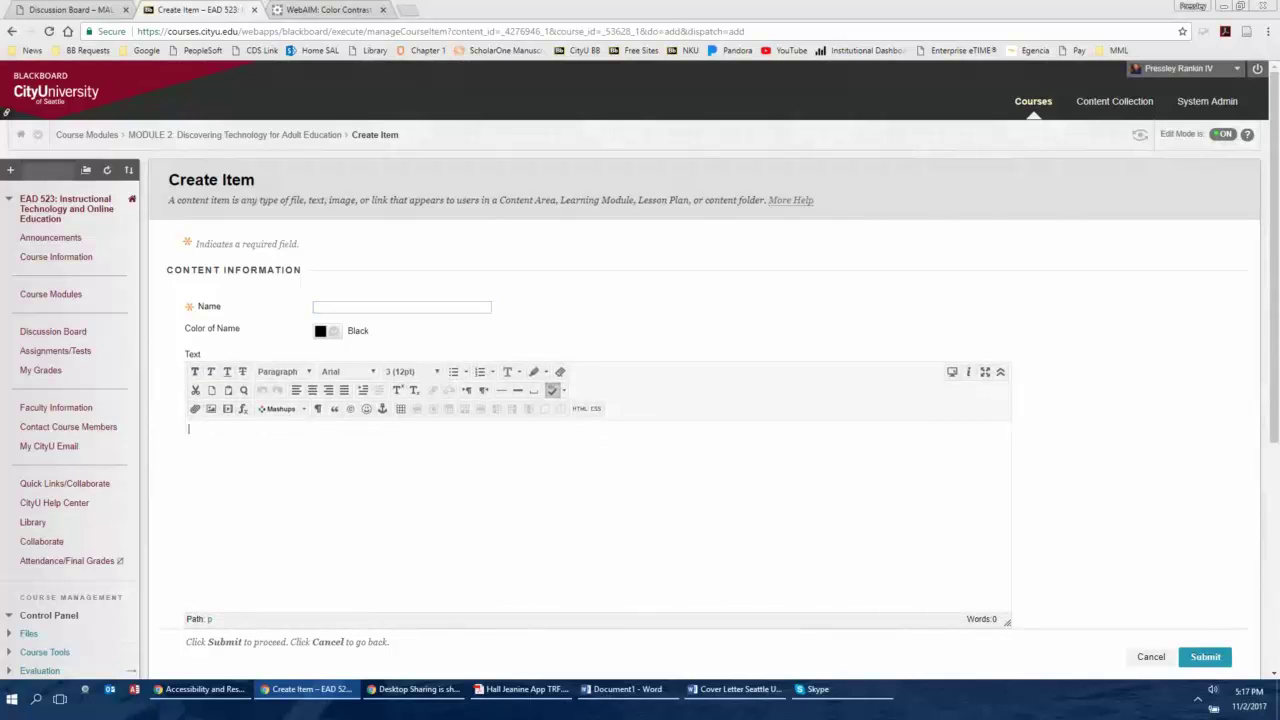
type("Here i")
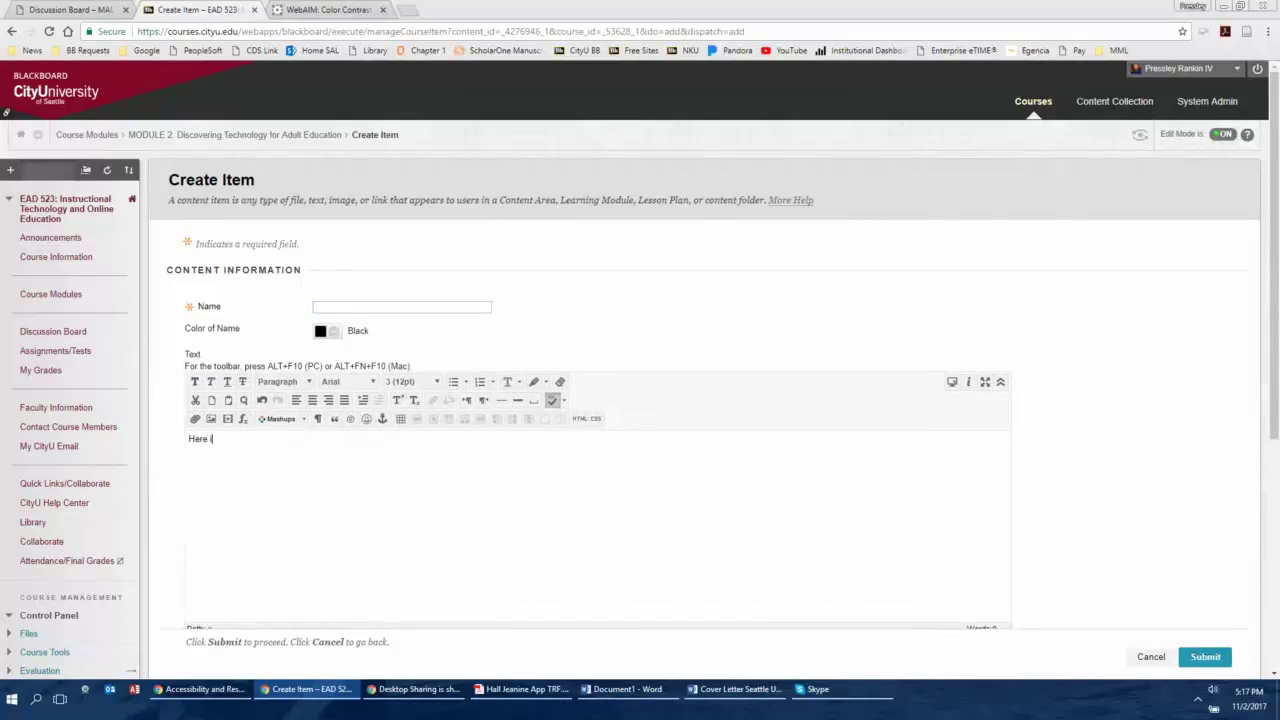
type("s a video it is 2 minutes long and will help you with your paper")
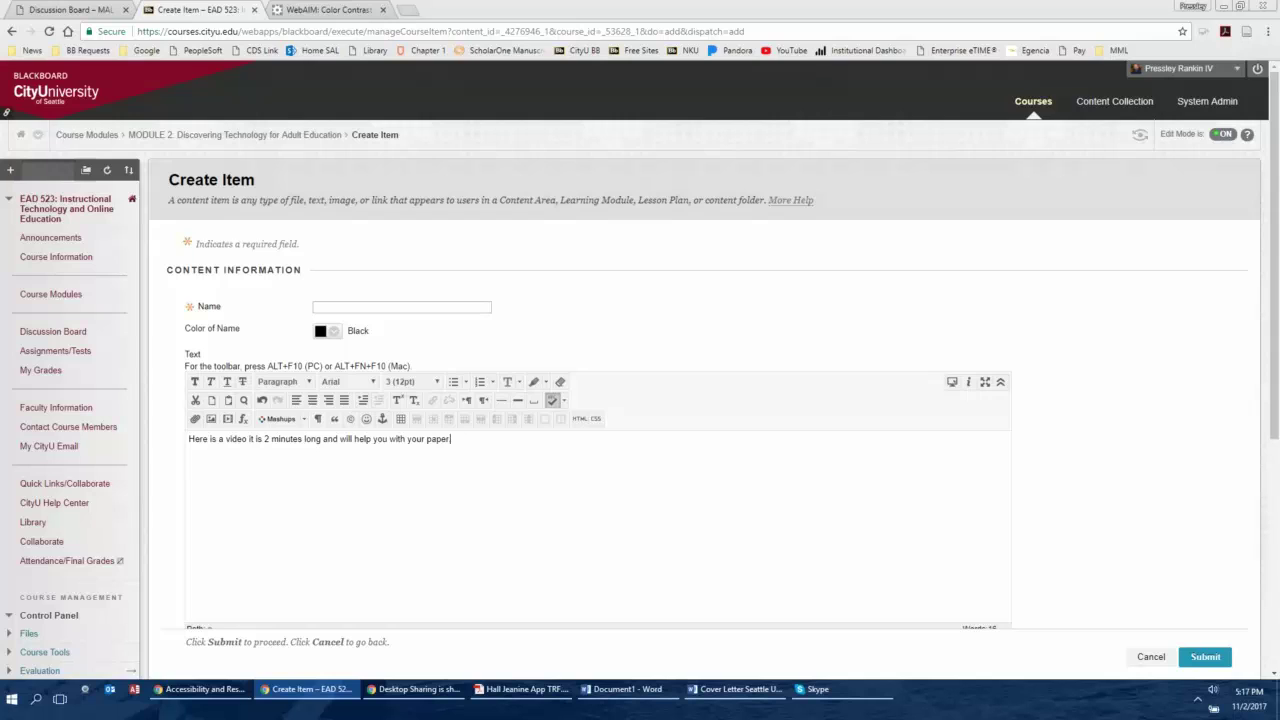
type(".")
key("Return")
Start a YouTube Video mashup in the item's text, search for "Flipped Classroom", and select "Why I Flipped My Classroom".
left_click(280, 418)
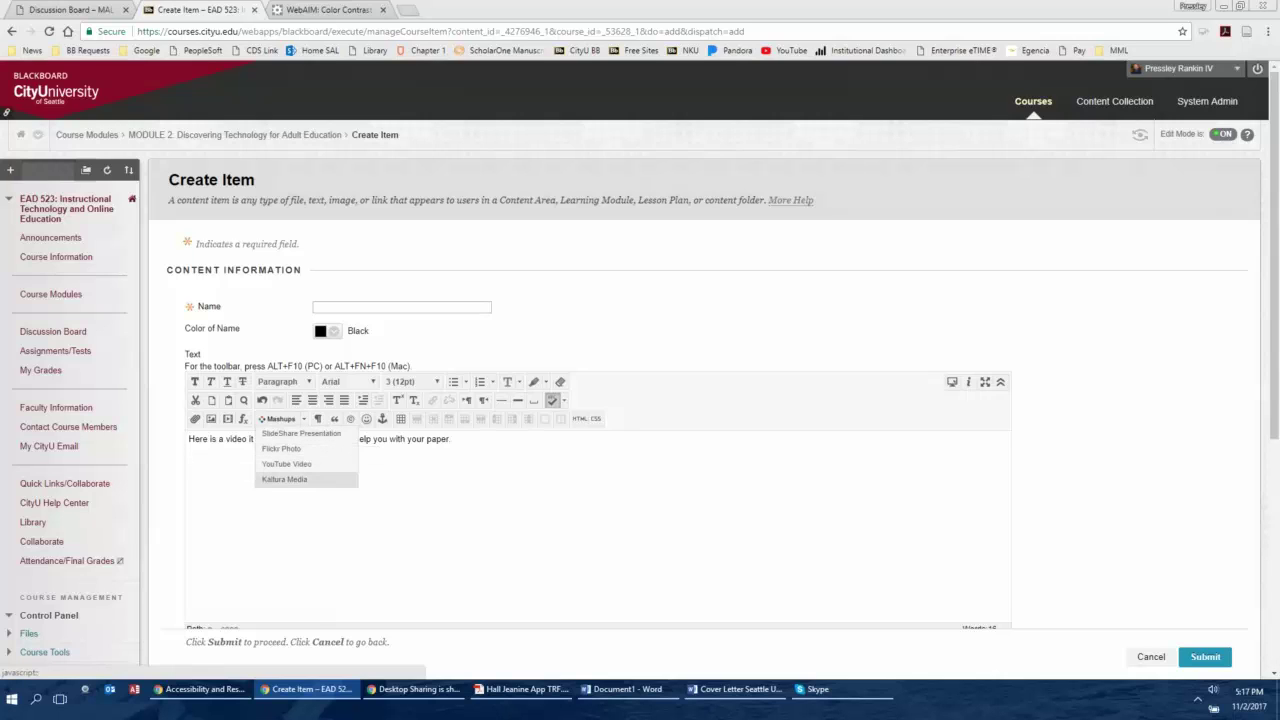
left_click(286, 464)
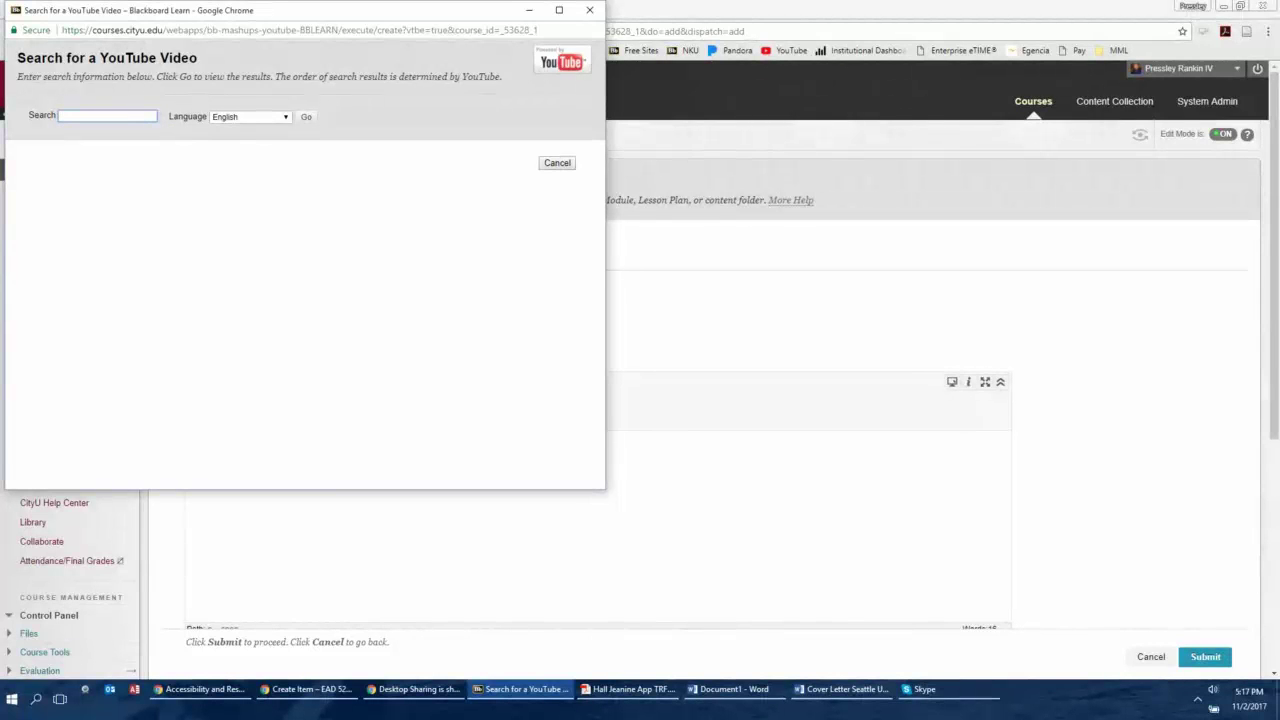
type("Flippe")
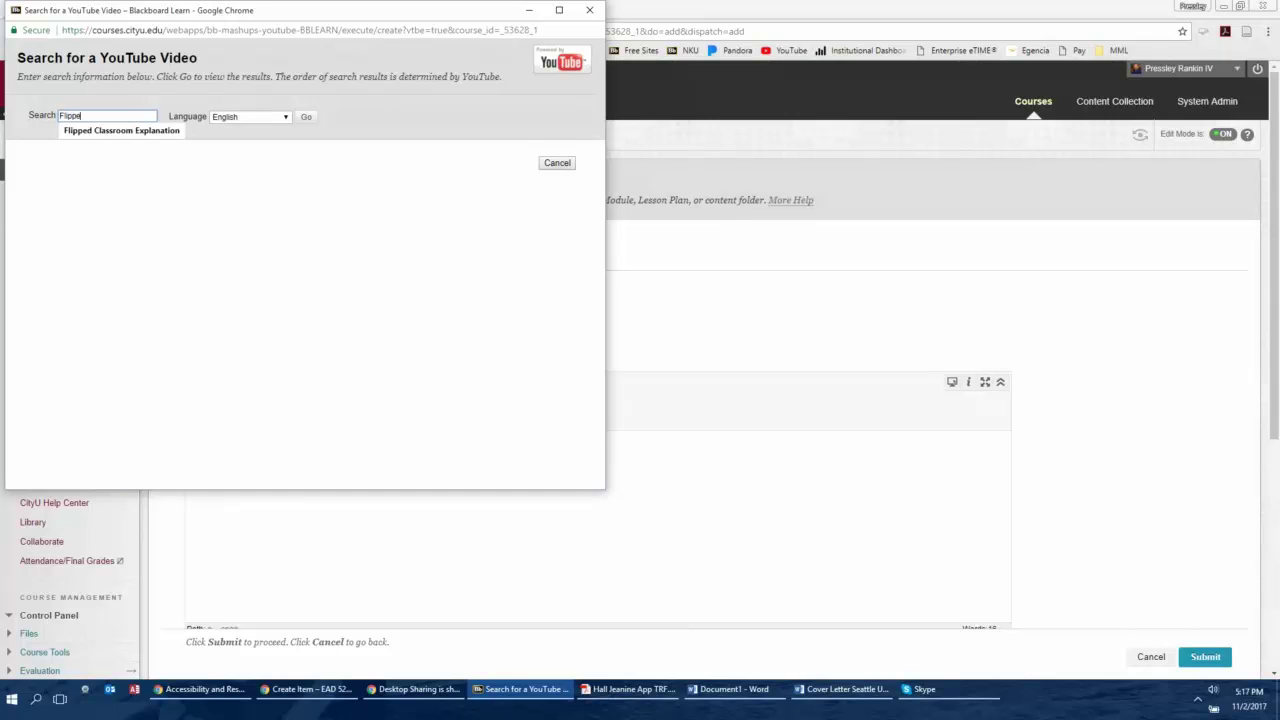
type("d Classroom")
key("Return")
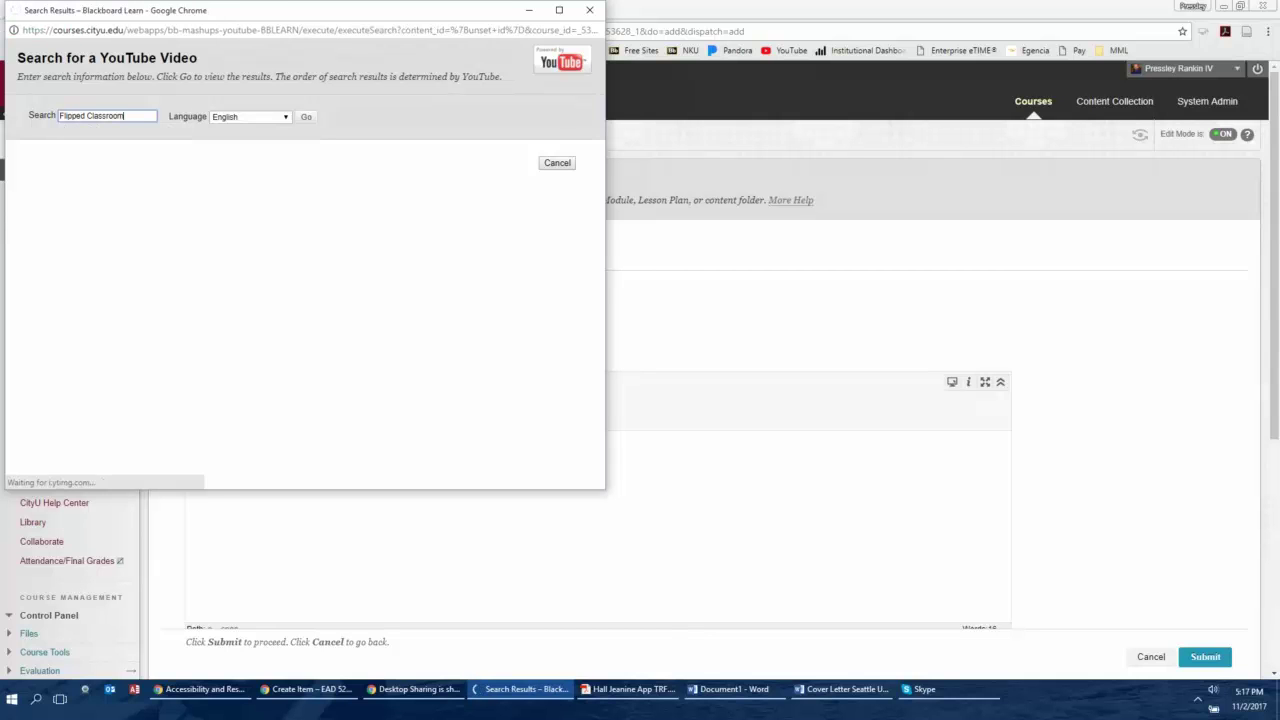
scroll(300, 270, "down", 4)
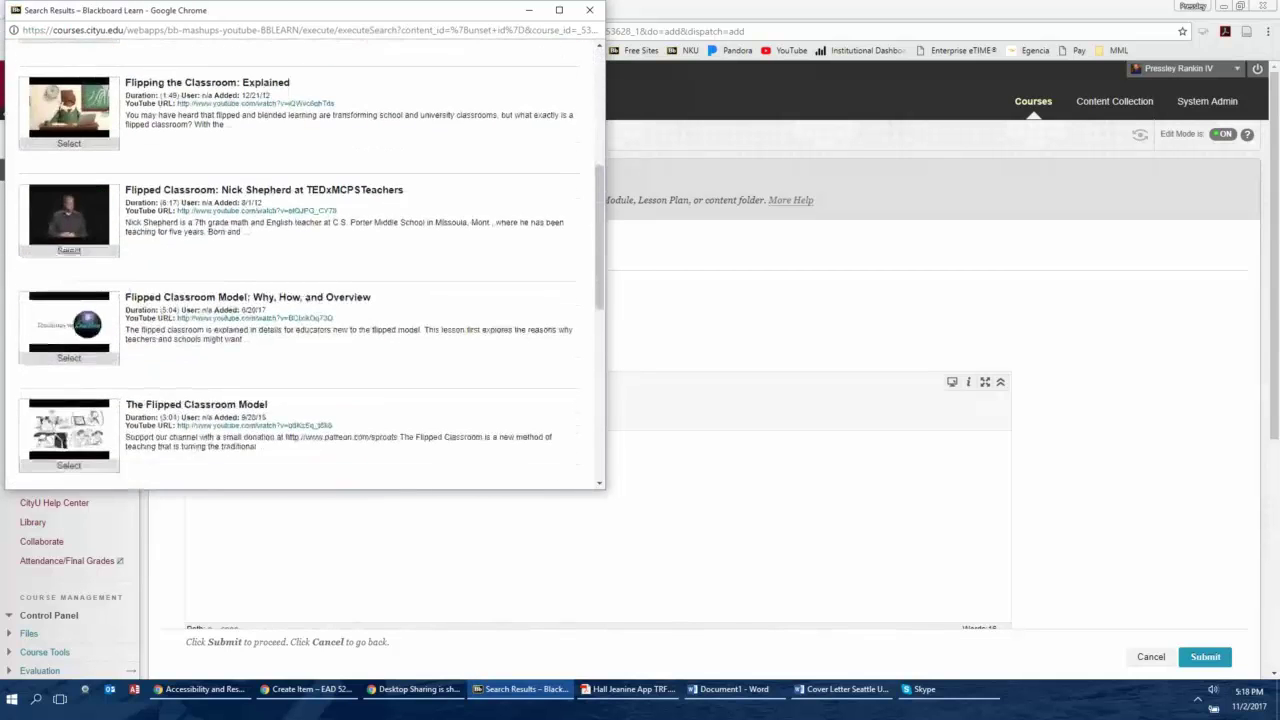
scroll(300, 300, "down", 5)
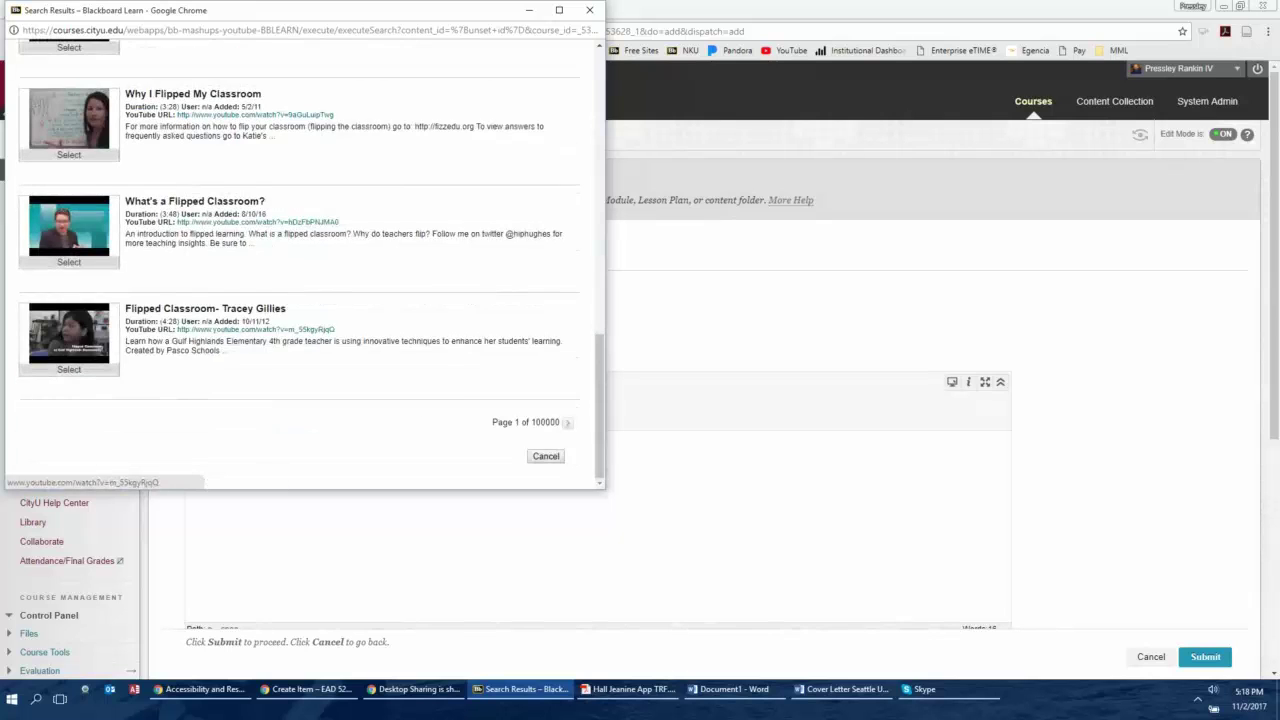
scroll(300, 270, "up", 3)
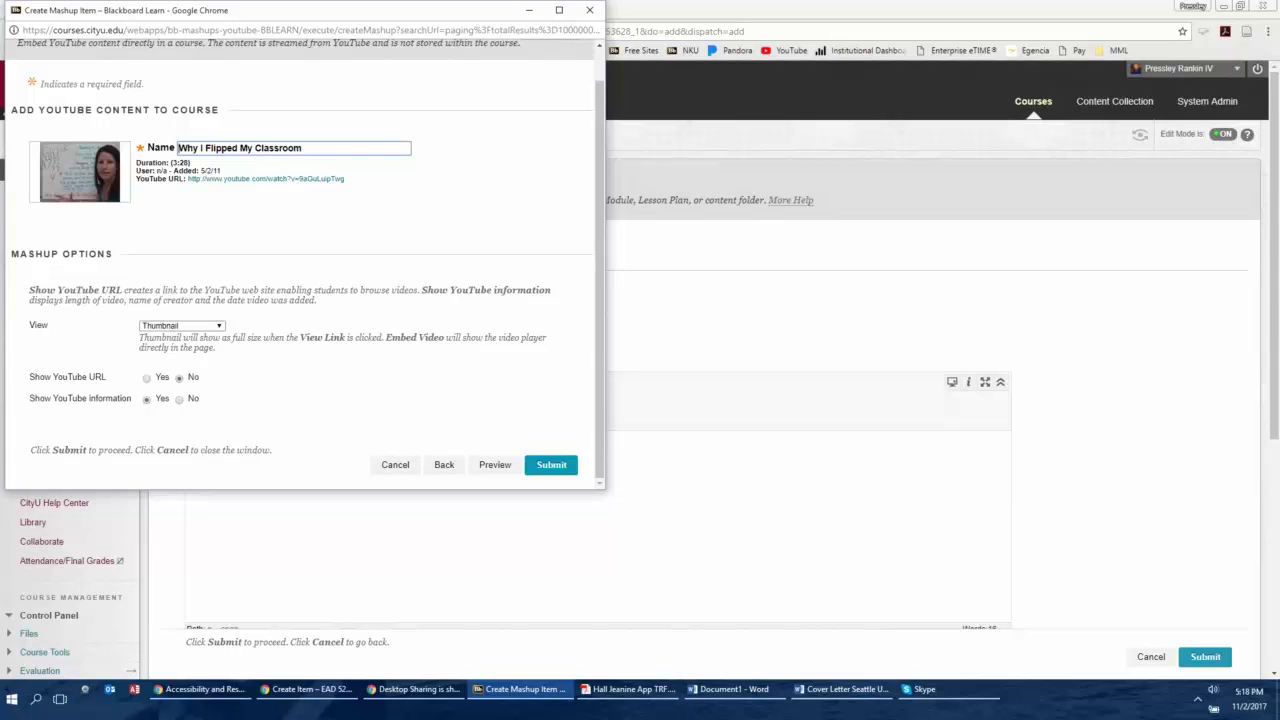
Set the mashup's view to Embed Video, show its YouTube URL, and insert it into the item.
left_click(181, 325)
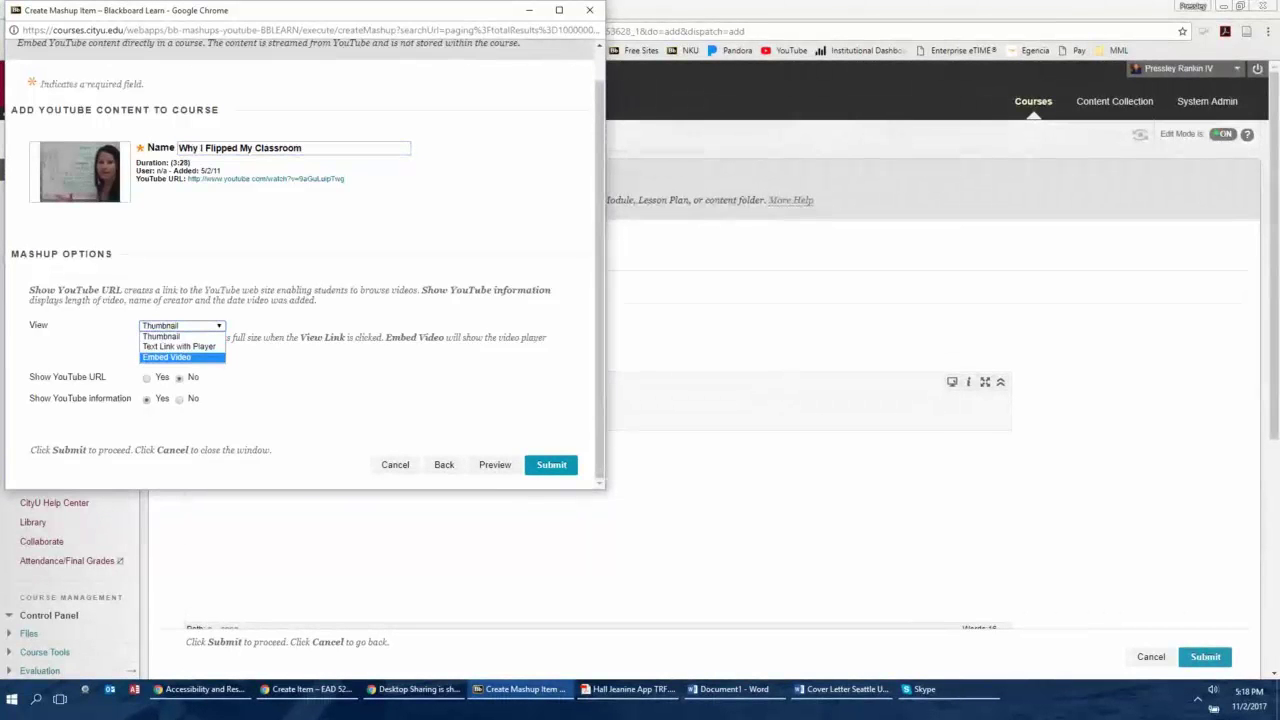
key("Return")
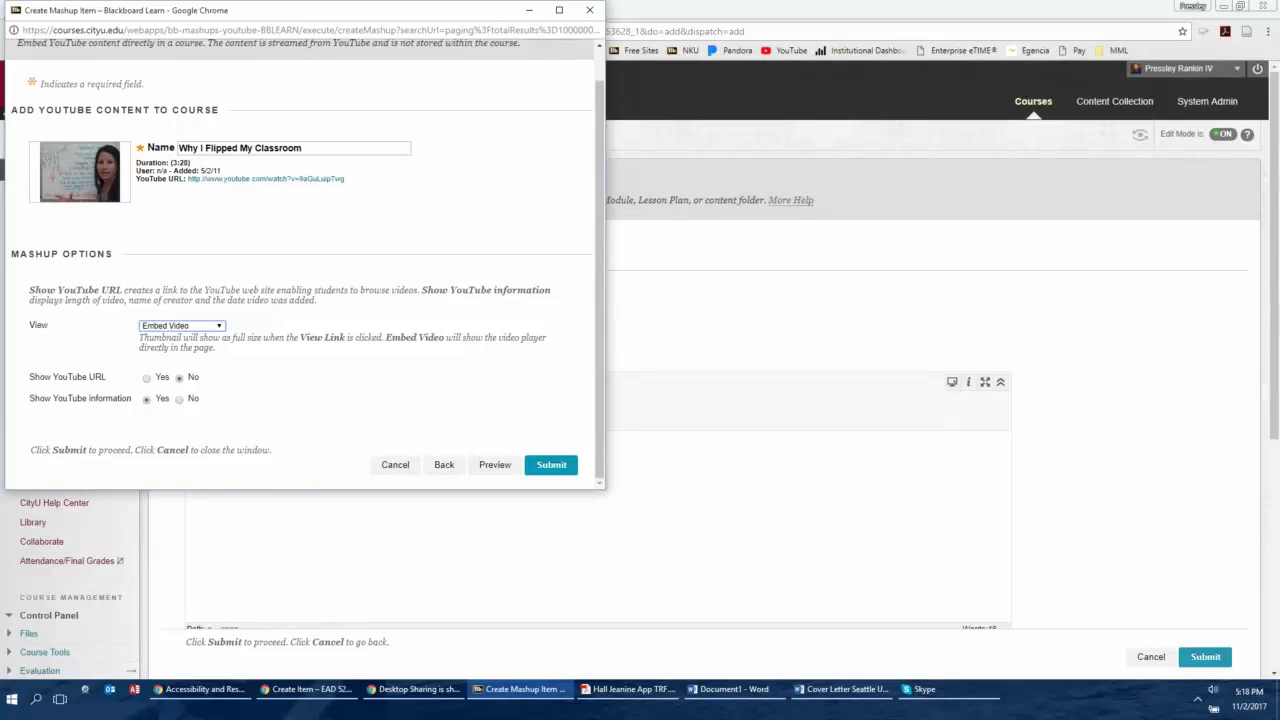
left_click(146, 377)
left_click(551, 464)
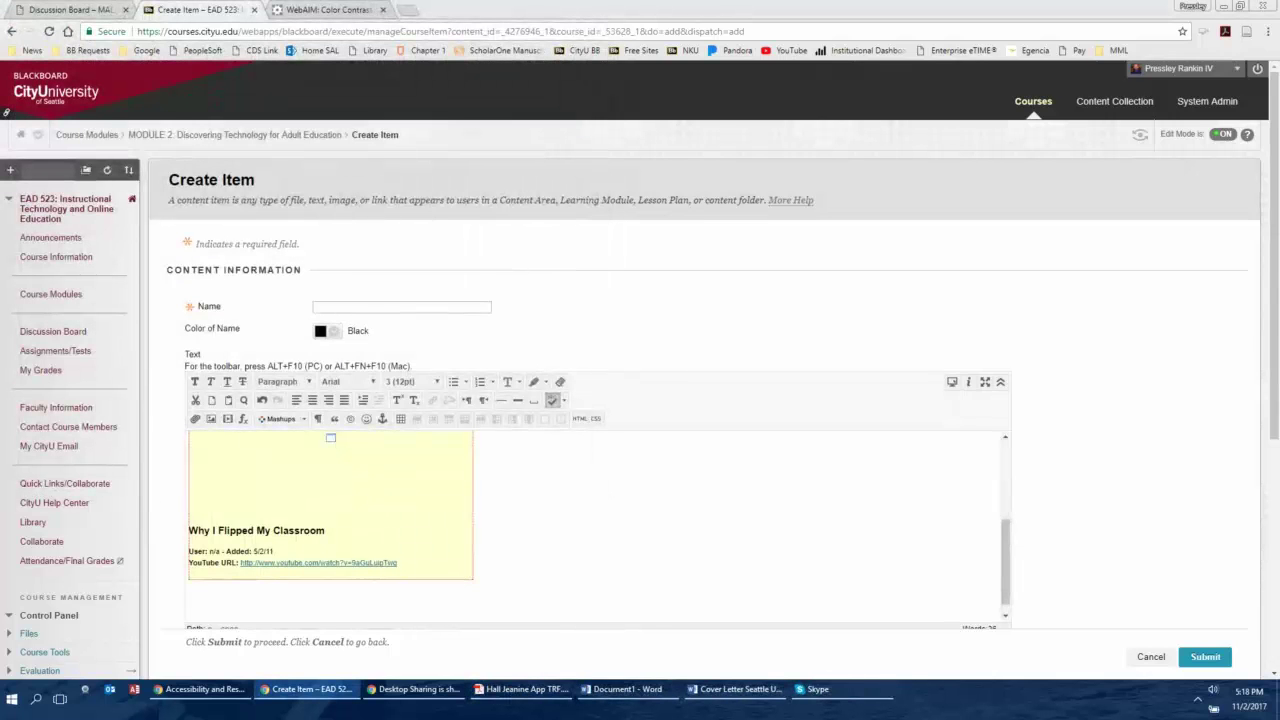
Name the item "Extra video" and submit it to the module.
scroll(600, 520, "up", 3)
left_click(400, 307)
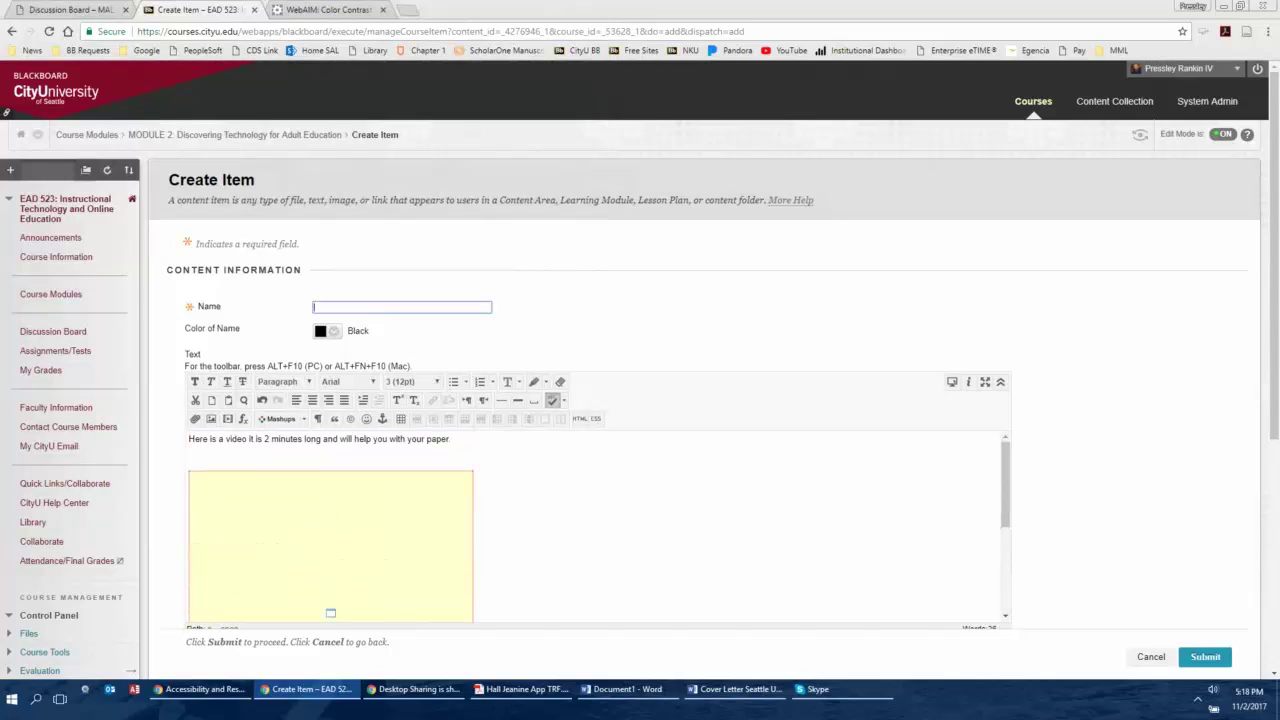
type("Extra video")
scroll(640, 400, "down", 4)
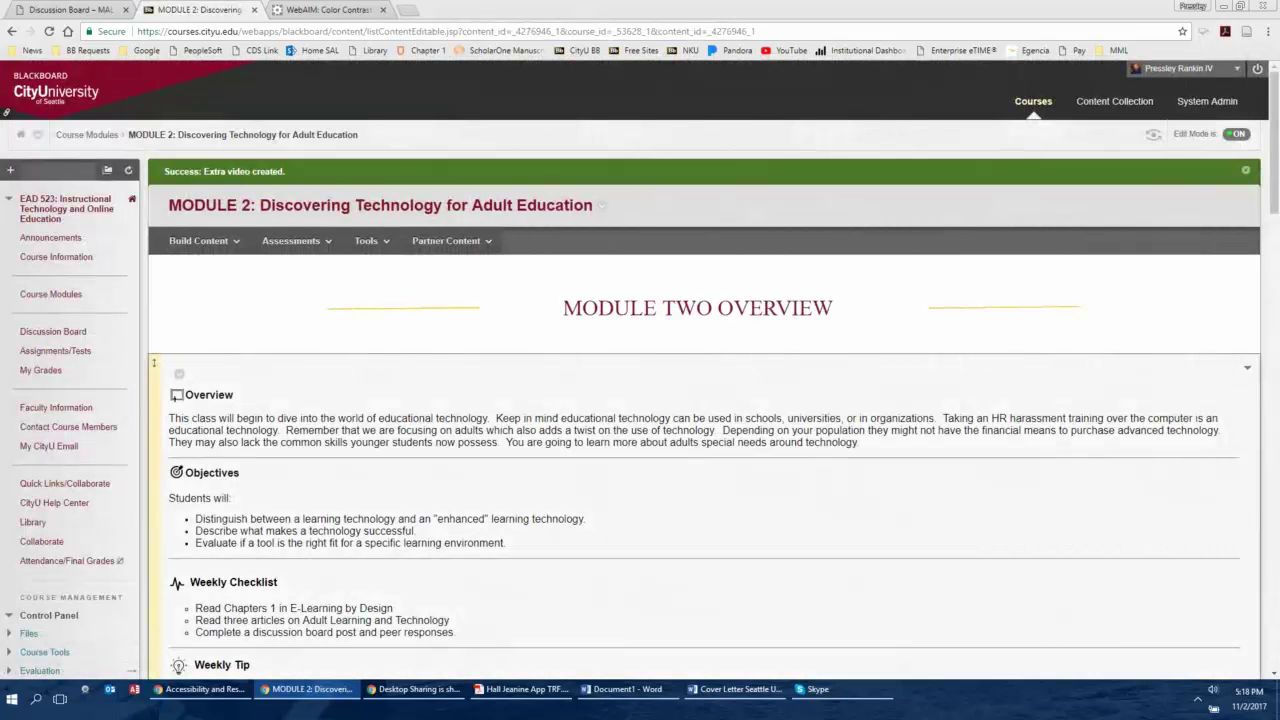
Find the new Extra video item at the end of Module 2, play its embedded video briefly, and pause it.
scroll(154, 362, "down", 20)
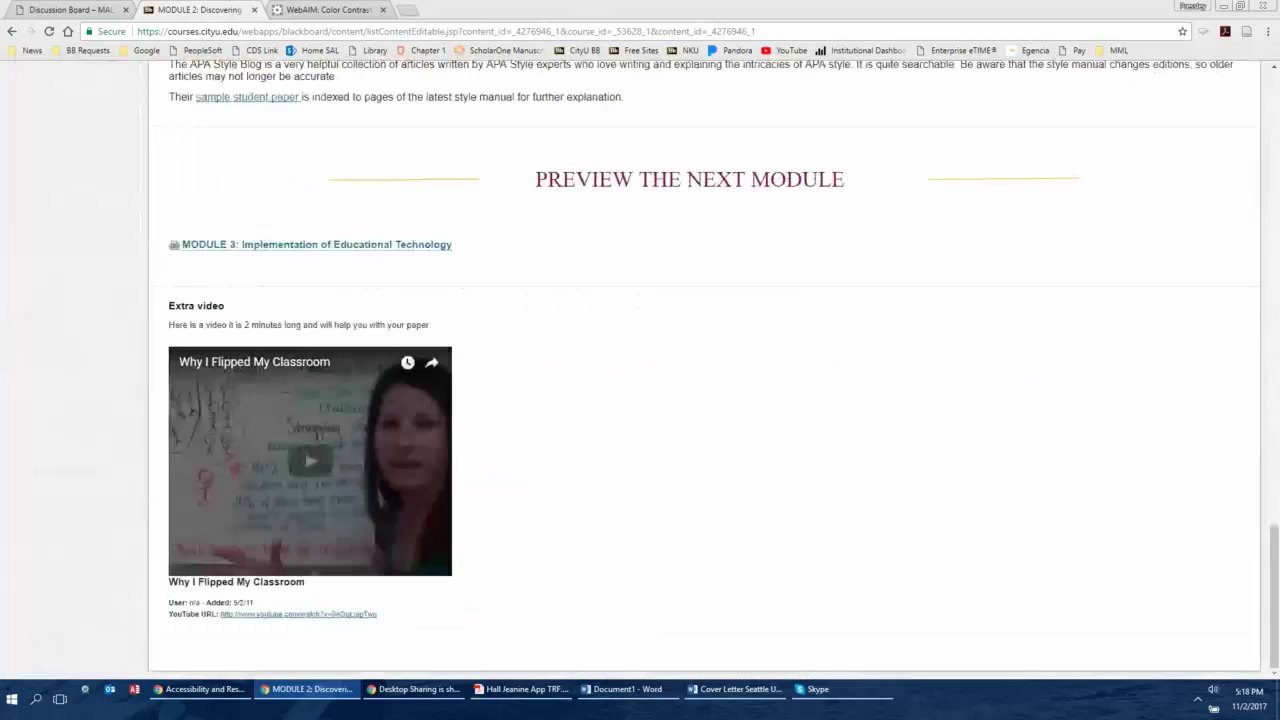
left_click(310, 461)
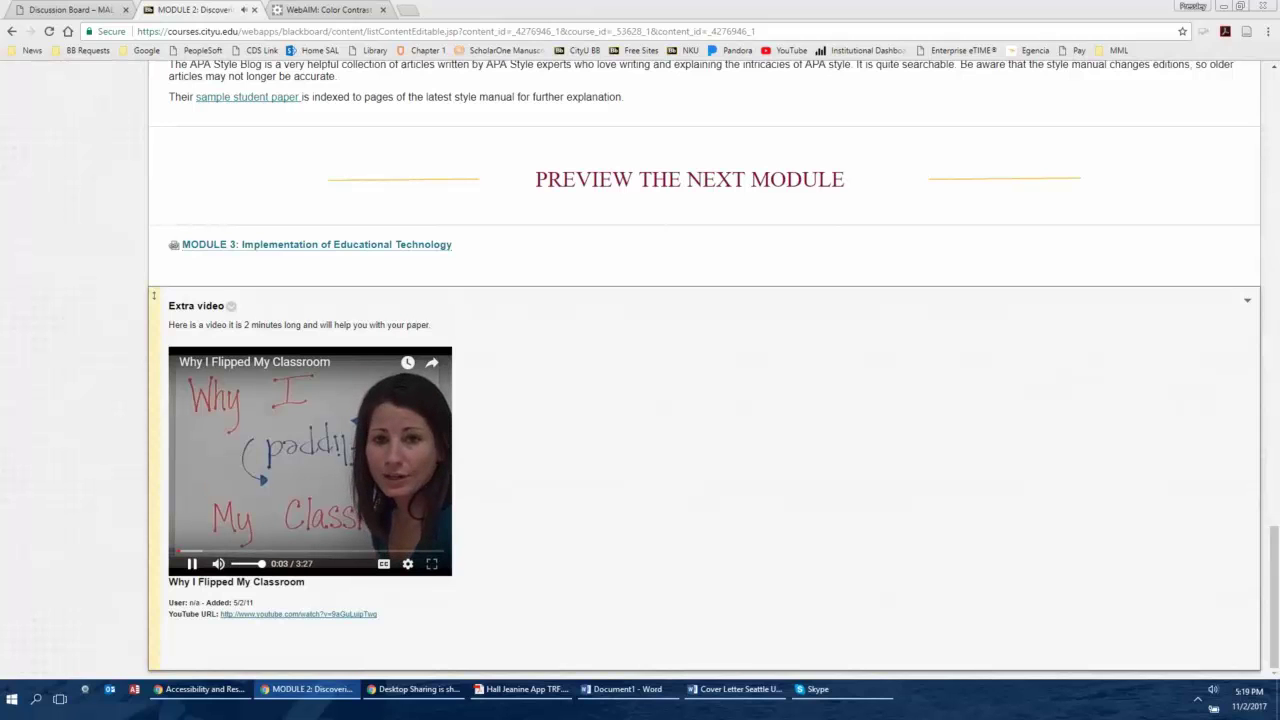
key("space")
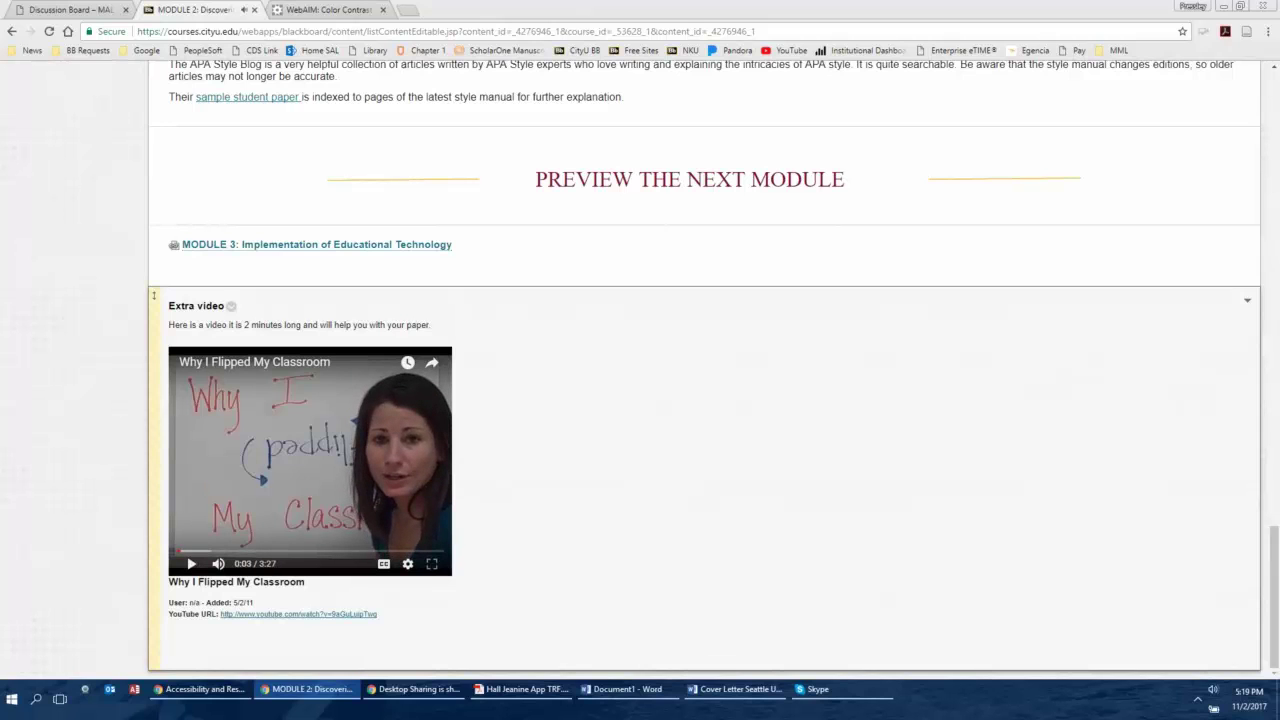